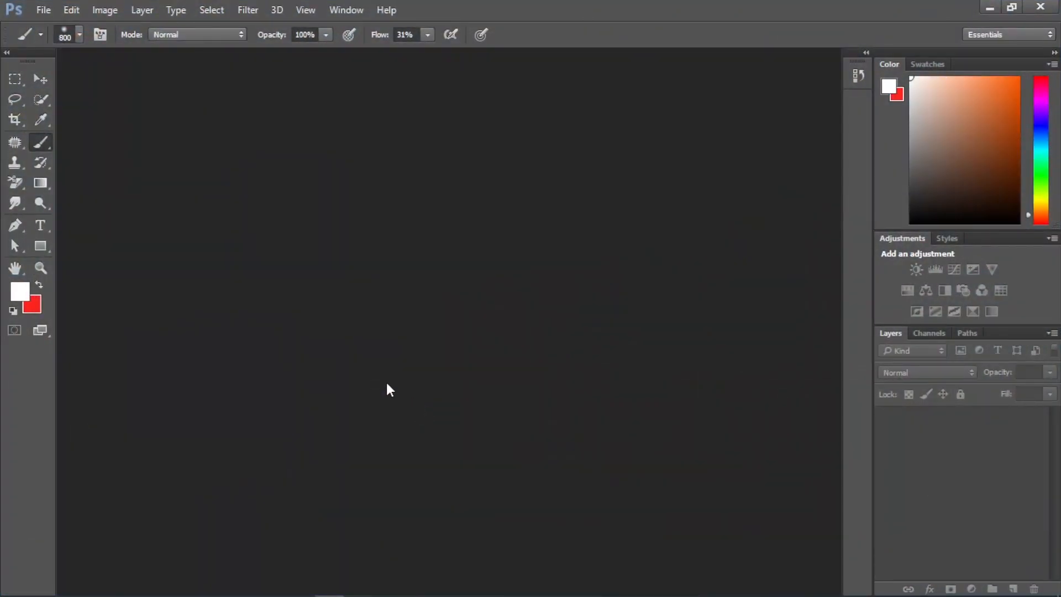
Open andrea-chioldin-6LChsc9M2rA-unsplash copy from New folder (4) on the Desktop
click(44, 9)
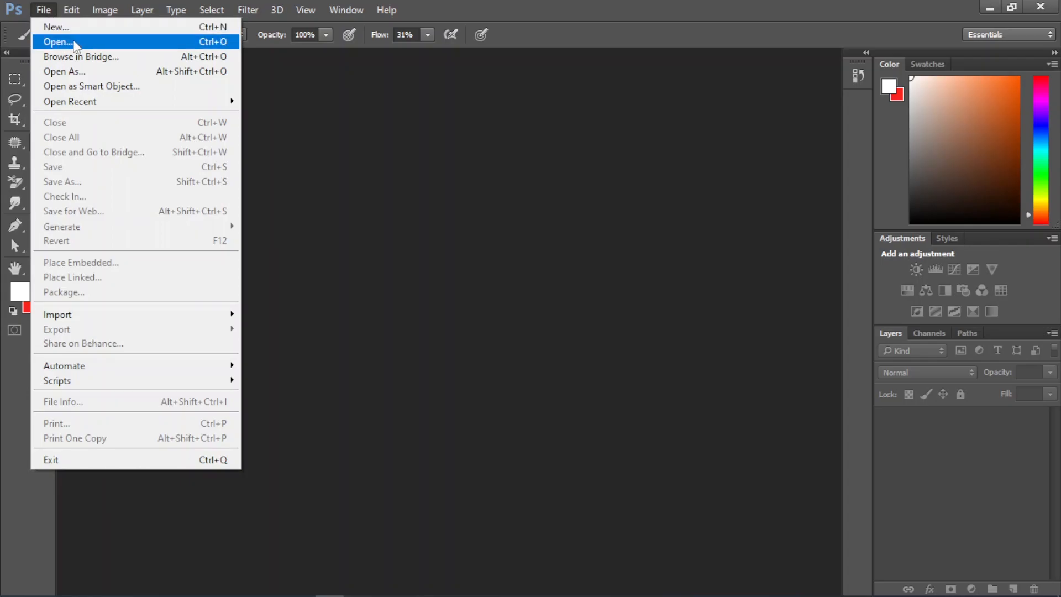
click(73, 42)
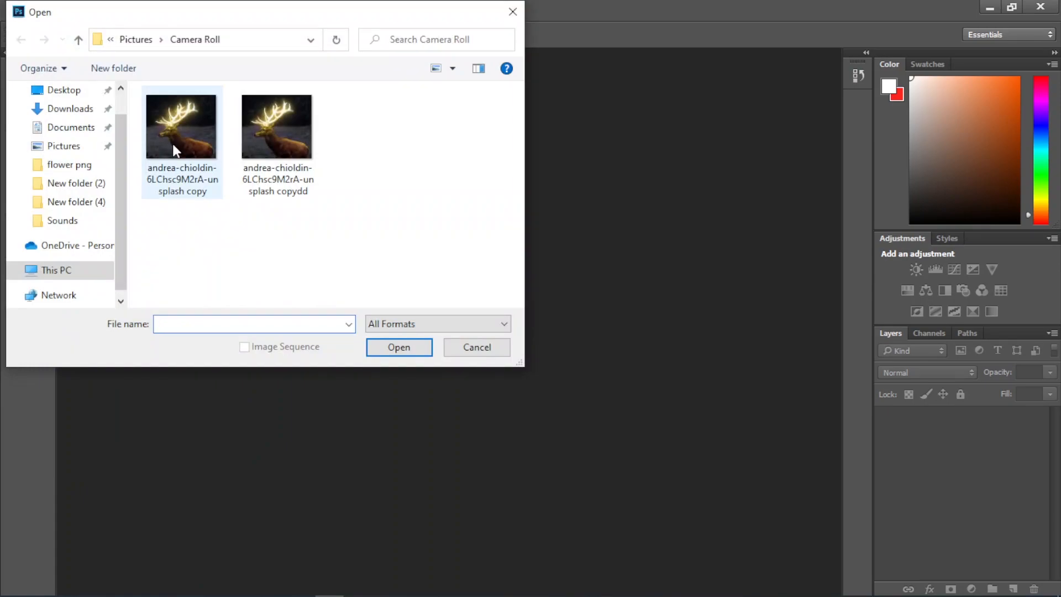
click(64, 90)
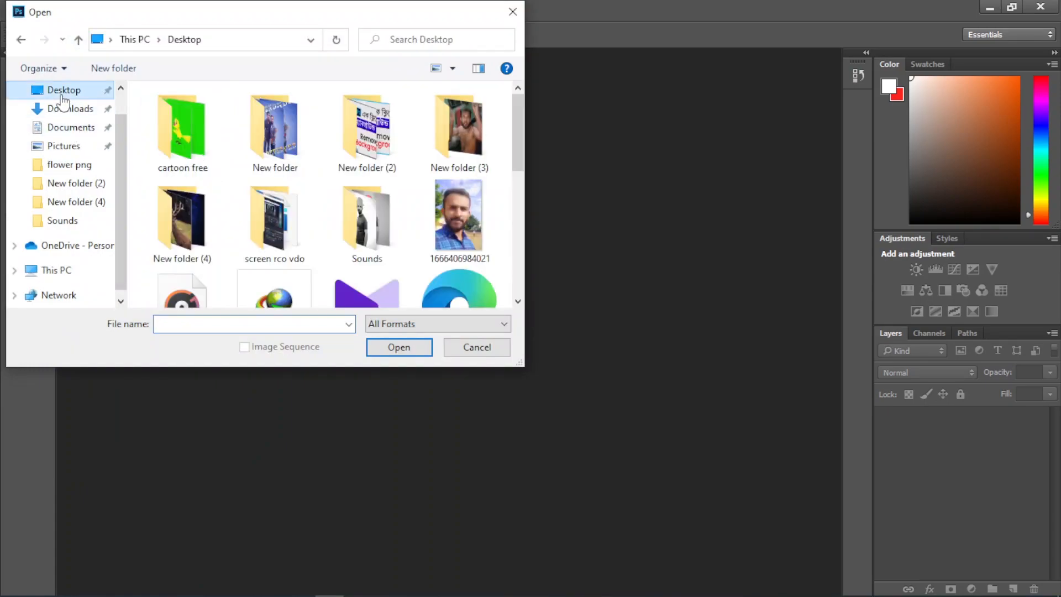
double_click(189, 227)
click(189, 154)
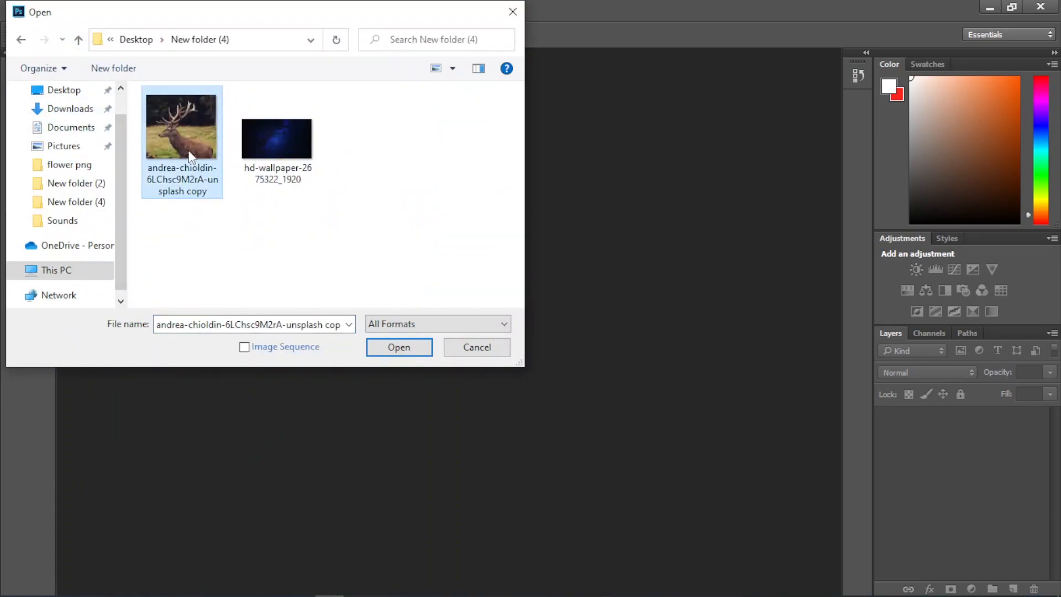
click(399, 348)
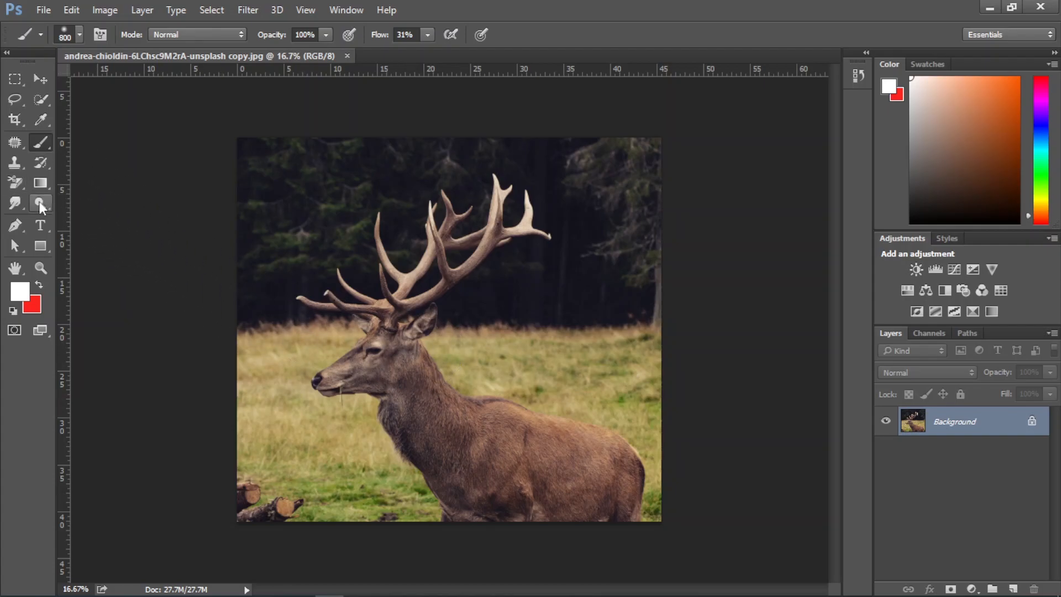
Use the Quick Selection tool to start a selection over the deer's neck with a 175 px brush
click(9, 107)
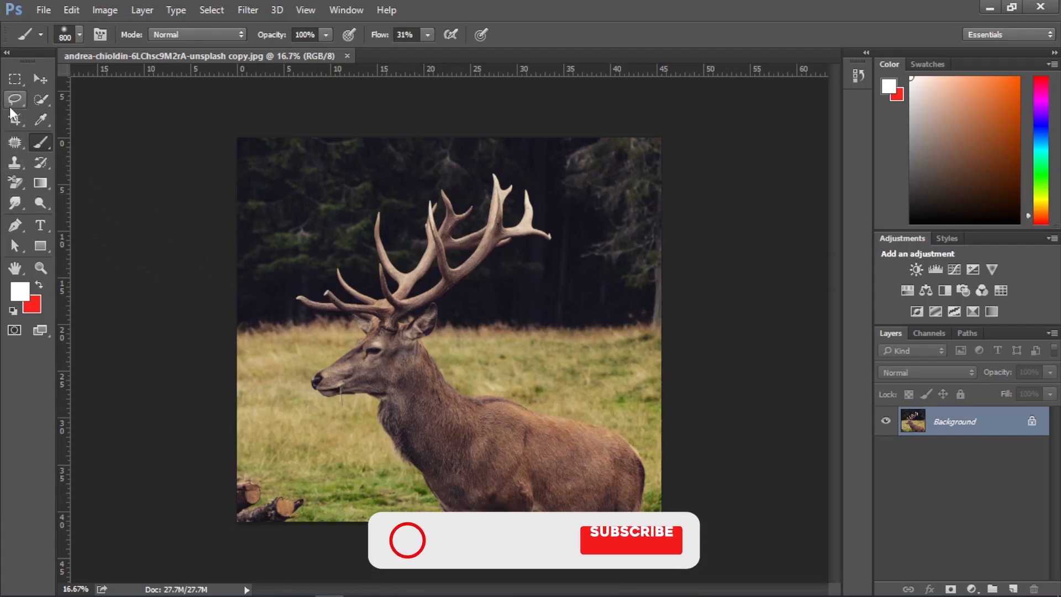
click(42, 101)
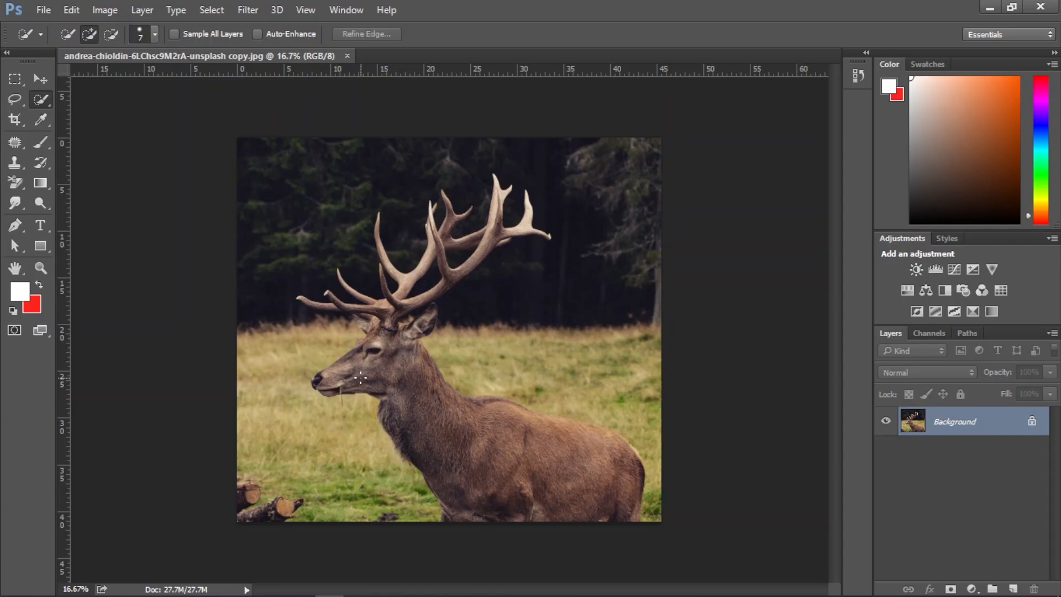
key(ctrl+plus)
key(ctrl+plus)
key(ctrl+plus)
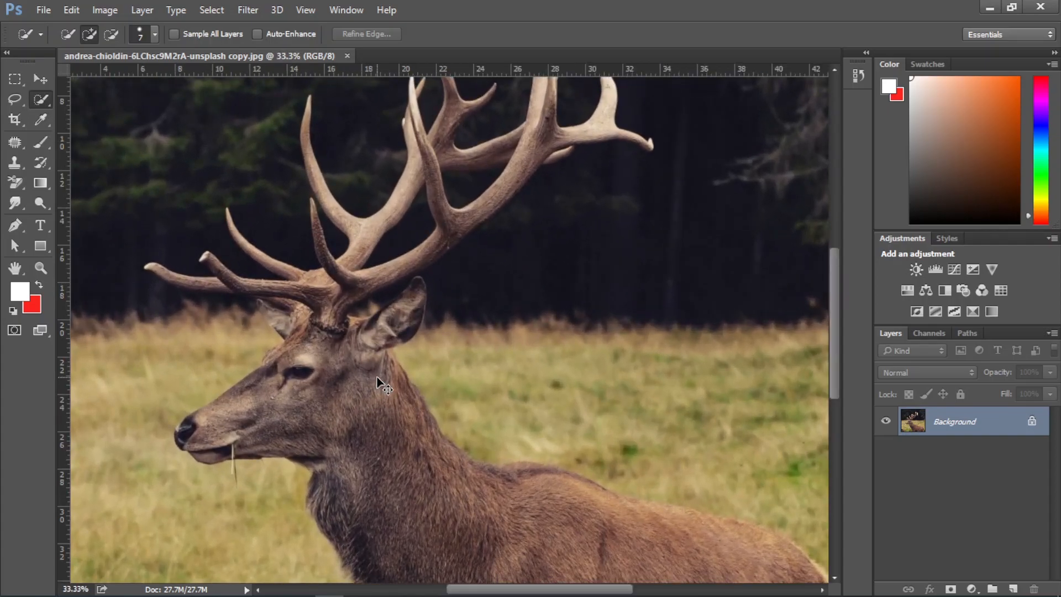
scroll(378, 378, down, 1)
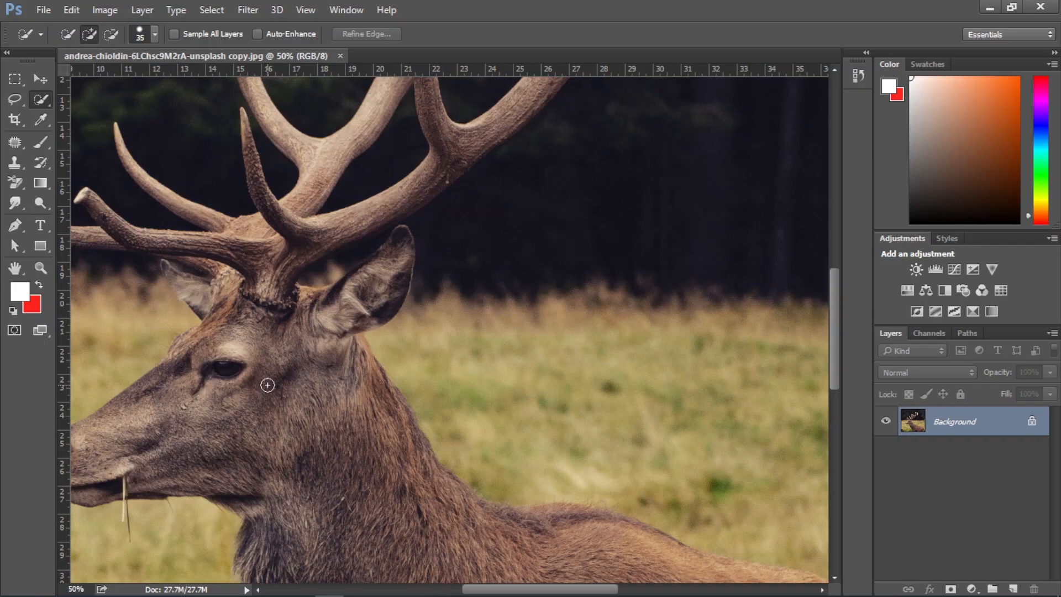
scroll(272, 388, down, 1)
mouse_move(279, 379)
mouse_down()
mouse_move(340, 463)
mouse_move(391, 498)
mouse_move(419, 489)
mouse_move(455, 509)
mouse_move(420, 485)
mouse_move(379, 388)
mouse_move(395, 410)
mouse_up()
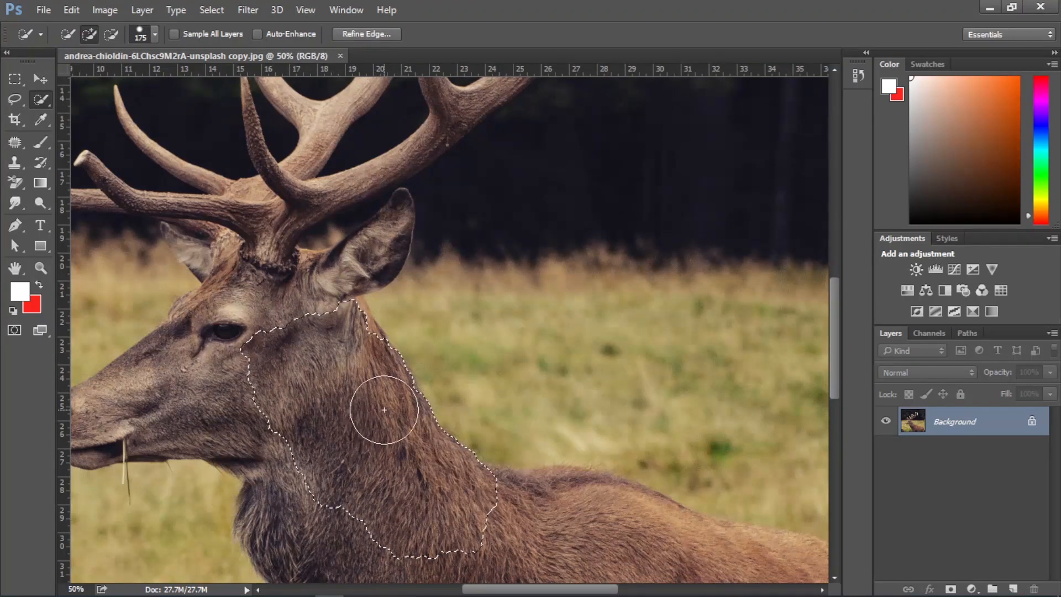
Extend the quick selection over the deer's chest, back and hindquarters down to the image's lower edge
scroll(473, 462, down, 3)
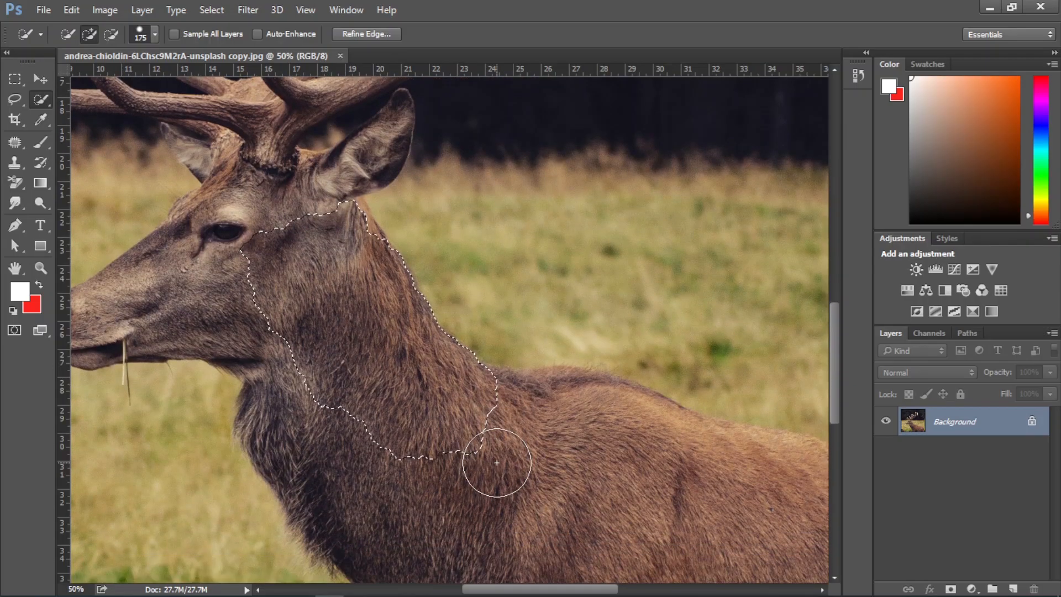
key(space)
mouse_move(513, 417)
mouse_down()
mouse_move(478, 382)
mouse_move(413, 256)
mouse_move(418, 296)
mouse_move(473, 268)
mouse_move(493, 275)
mouse_move(474, 249)
mouse_move(488, 244)
mouse_move(540, 280)
mouse_move(530, 260)
mouse_move(722, 349)
mouse_move(658, 373)
mouse_move(436, 375)
mouse_move(503, 434)
mouse_move(488, 266)
mouse_move(466, 409)
mouse_up()
mouse_move(560, 347)
mouse_down()
mouse_move(450, 367)
mouse_move(462, 379)
mouse_up()
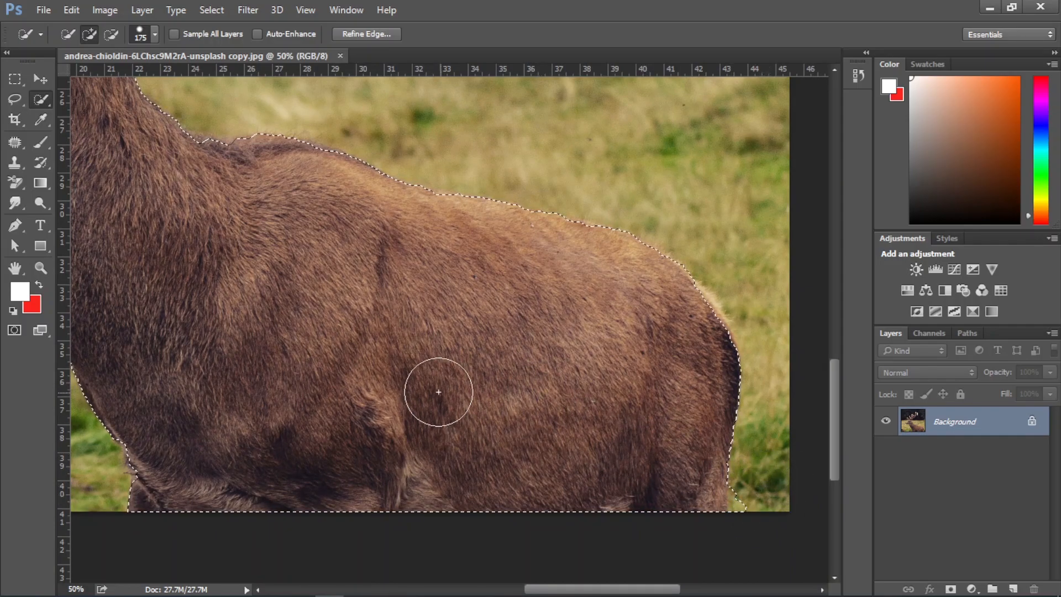
Extend the selection over the deer's face, forehead, antler base and the lower part of the near ear
drag(334, 307, 471, 414)
drag(237, 254, 422, 388)
drag(278, 374, 250, 394)
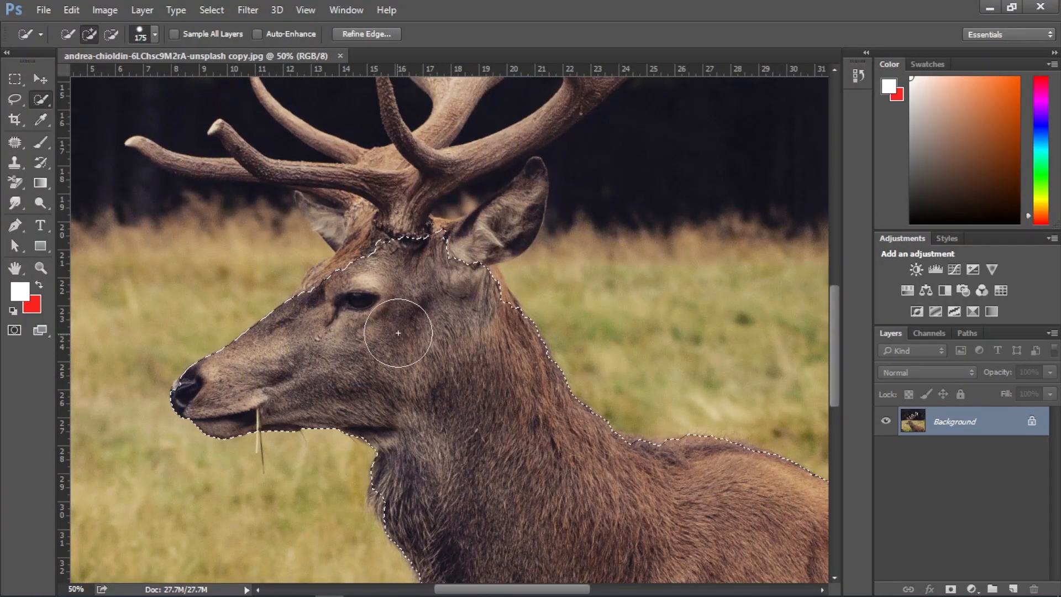
drag(386, 284, 347, 285)
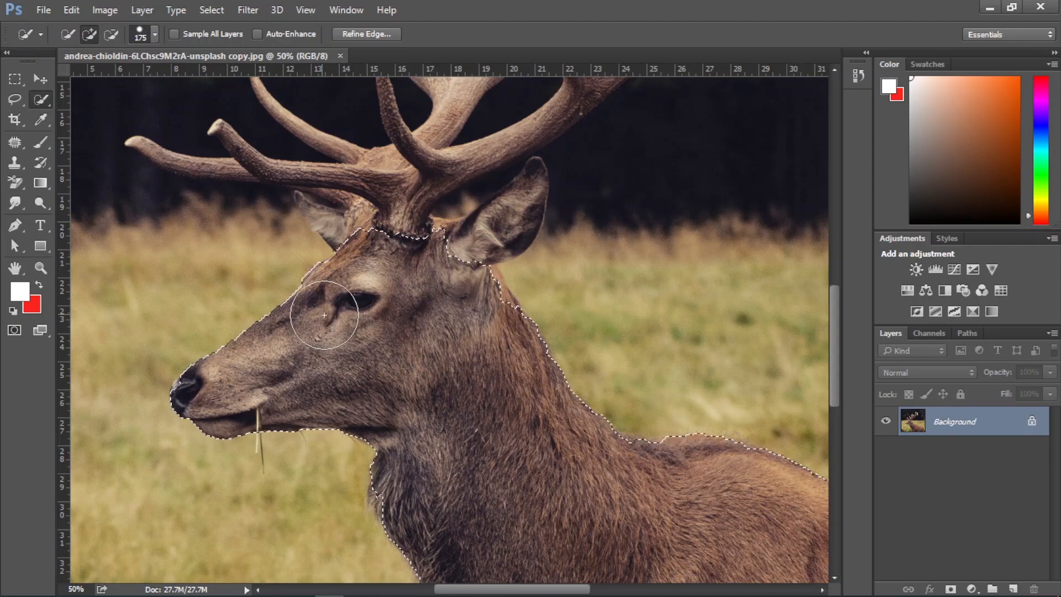
drag(385, 204, 367, 208)
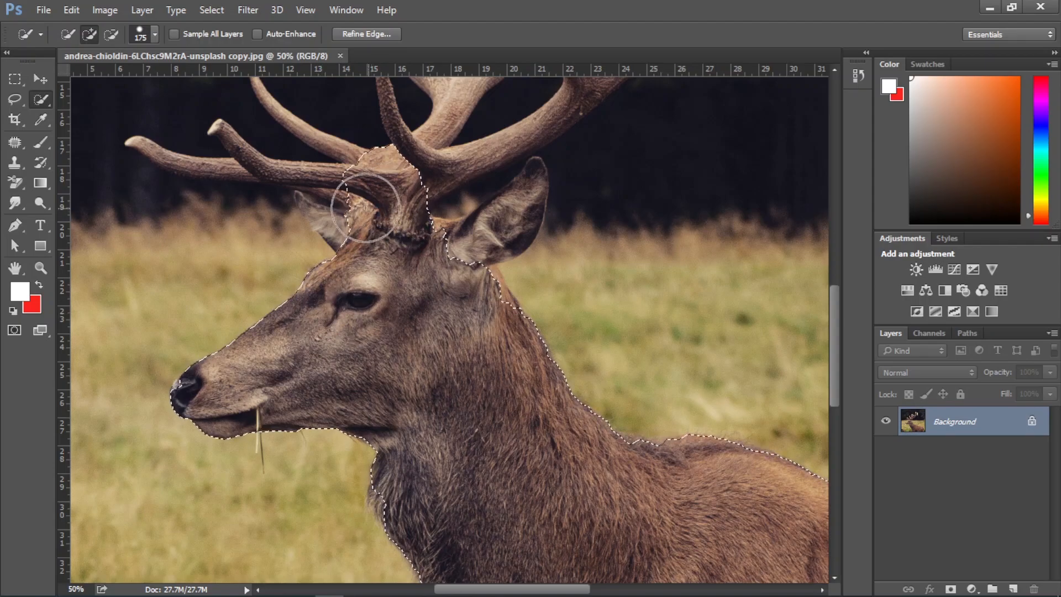
drag(456, 264, 458, 274)
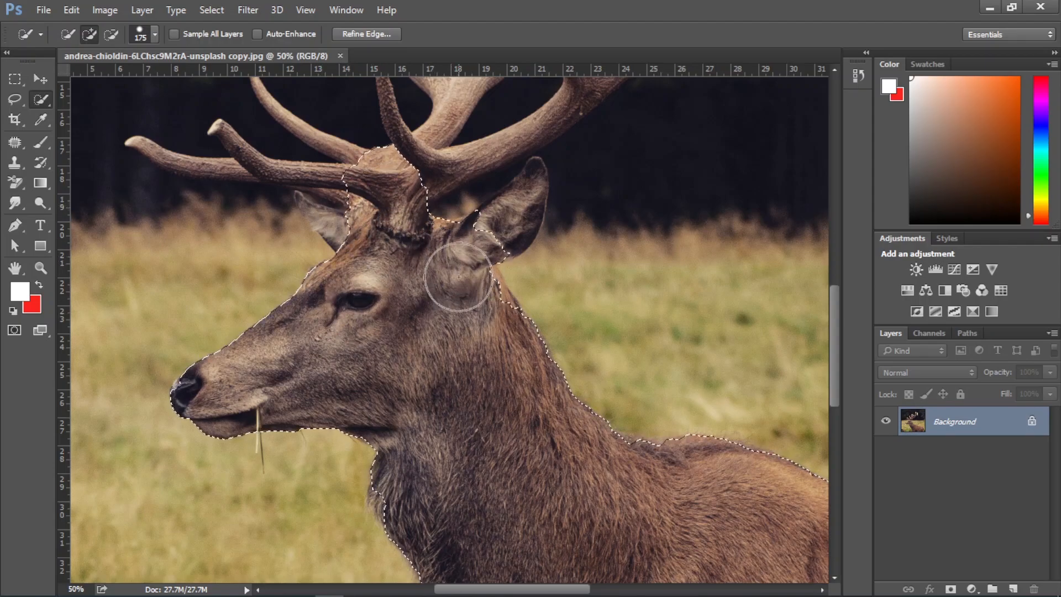
Reduce the selection brush and add the rest of the near ear and the main antler beams
key(bracketleft)
key(bracketleft)
key(bracketleft)
key(bracketleft)
key(bracketleft)
key(bracketleft)
key(bracketleft)
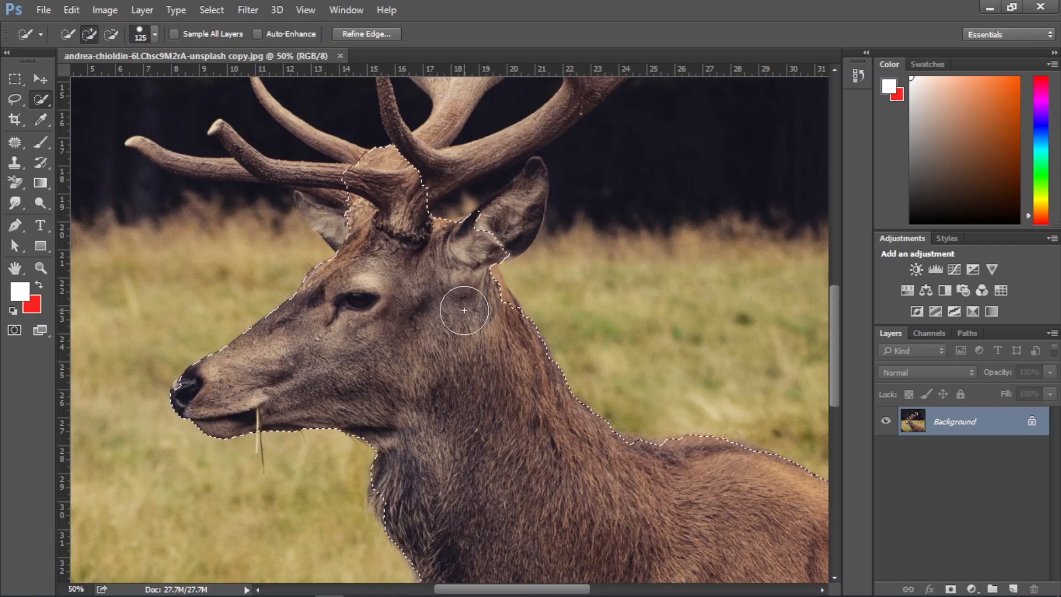
mouse_move(504, 230)
mouse_down()
mouse_move(461, 296)
mouse_move(491, 269)
mouse_move(512, 189)
mouse_up()
scroll(460, 296, up, 3)
drag(408, 194, 445, 359)
mouse_move(402, 237)
mouse_down()
mouse_move(490, 180)
mouse_move(506, 133)
mouse_move(605, 226)
mouse_move(678, 184)
mouse_move(559, 291)
mouse_up()
mouse_move(645, 203)
mouse_down()
mouse_move(421, 324)
mouse_move(576, 220)
mouse_move(518, 273)
mouse_move(523, 261)
mouse_move(514, 284)
mouse_move(471, 310)
mouse_up()
drag(563, 209, 467, 291)
click(492, 301)
drag(595, 158, 486, 268)
mouse_move(553, 266)
mouse_down()
mouse_move(612, 222)
mouse_move(610, 277)
mouse_up()
Add the upper and rear antler tines to the selection with a 25 px brush
key(bracketleft)
key(bracketleft)
key(bracketleft)
key(bracketleft)
key(bracketleft)
key(bracketleft)
drag(542, 291, 659, 283)
drag(730, 303, 735, 309)
mouse_move(482, 335)
mouse_down()
mouse_move(519, 306)
mouse_move(499, 333)
mouse_move(512, 323)
mouse_move(486, 339)
mouse_up()
mouse_move(456, 173)
mouse_down()
mouse_move(433, 291)
mouse_move(554, 233)
mouse_up()
mouse_move(465, 357)
mouse_down()
mouse_move(391, 383)
mouse_move(295, 341)
mouse_move(316, 253)
mouse_move(377, 264)
mouse_move(407, 241)
mouse_move(342, 272)
mouse_move(307, 334)
mouse_up()
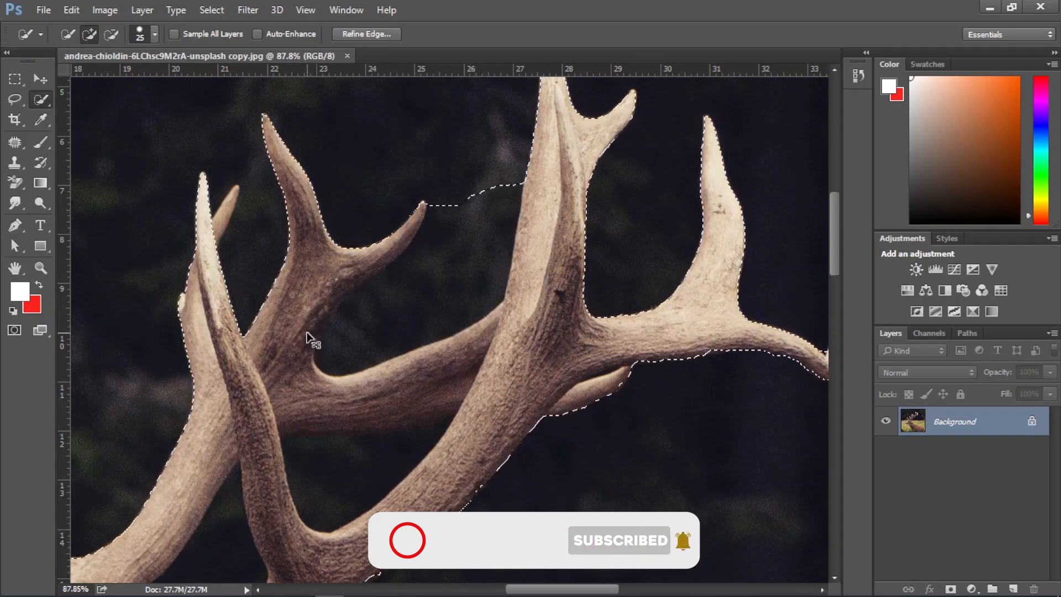
Refine the selection around the upper tines with a 15 px brush and add the lower upright tines
key(bracketleft)
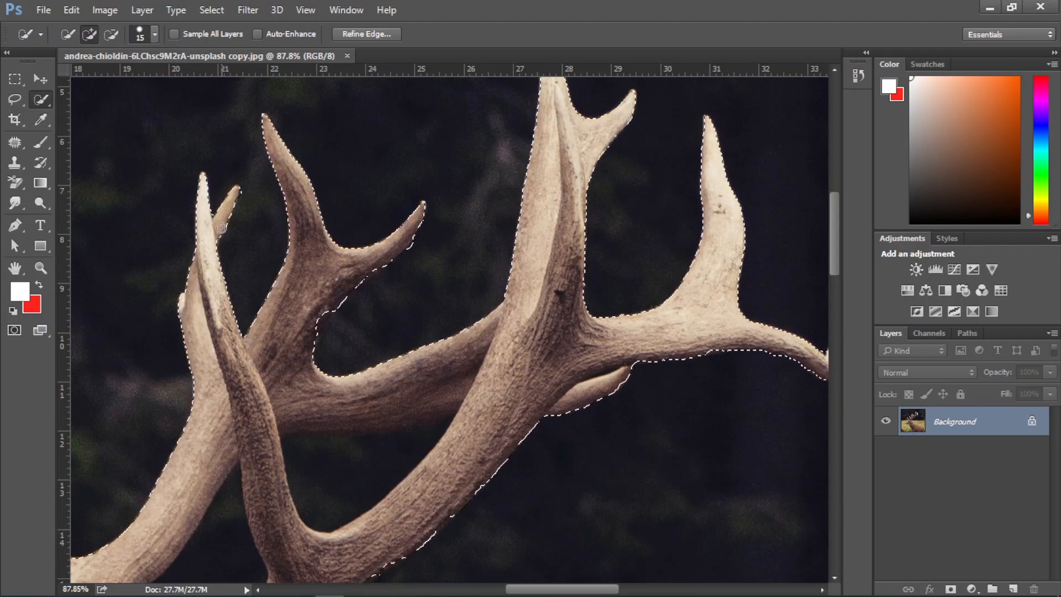
mouse_move(216, 406)
mouse_down()
mouse_move(248, 227)
mouse_move(269, 260)
mouse_up()
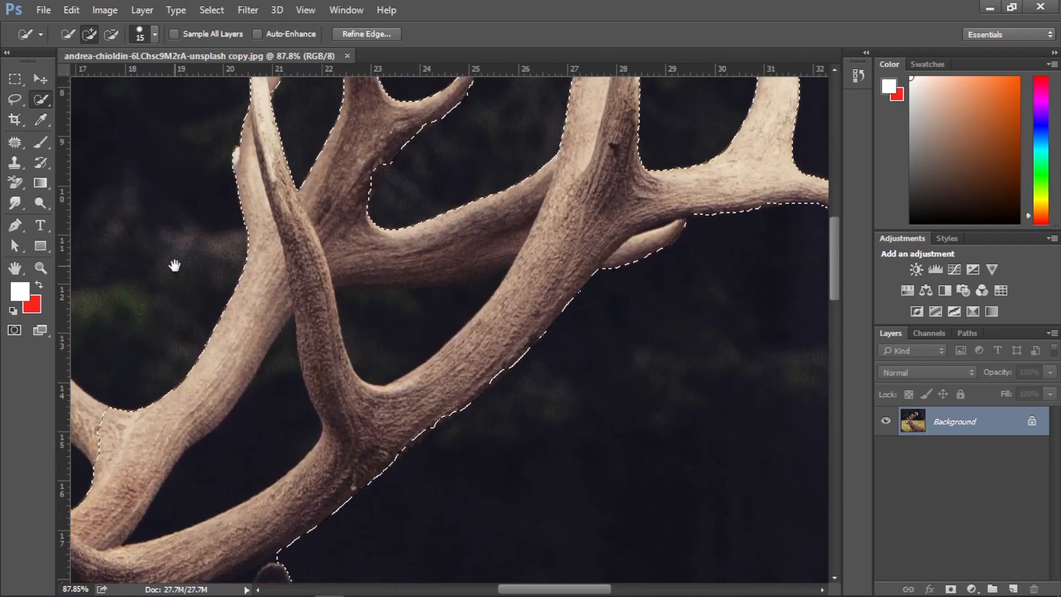
drag(173, 264, 390, 296)
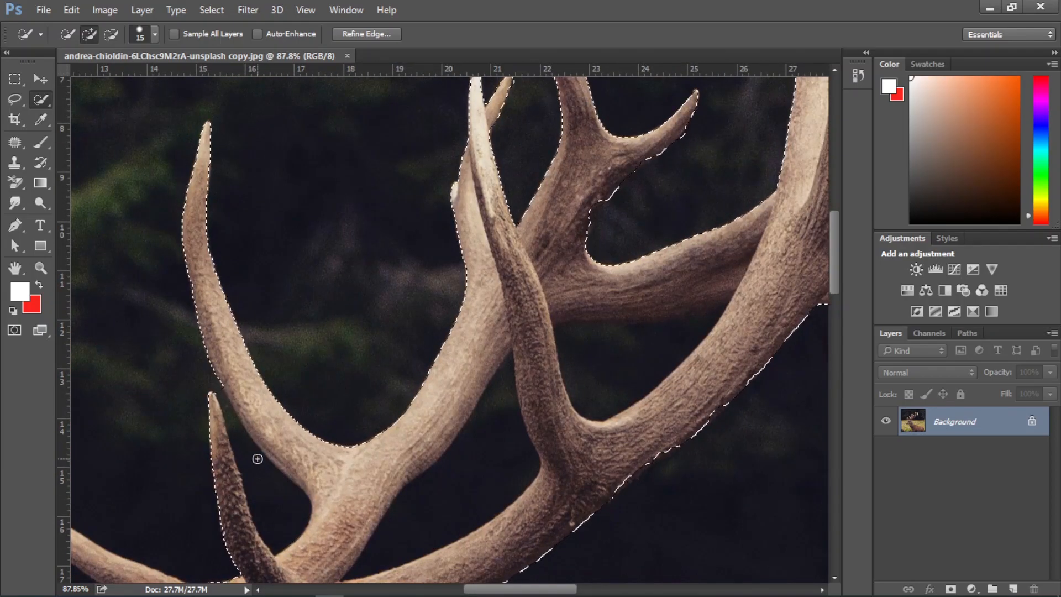
drag(263, 473, 257, 275)
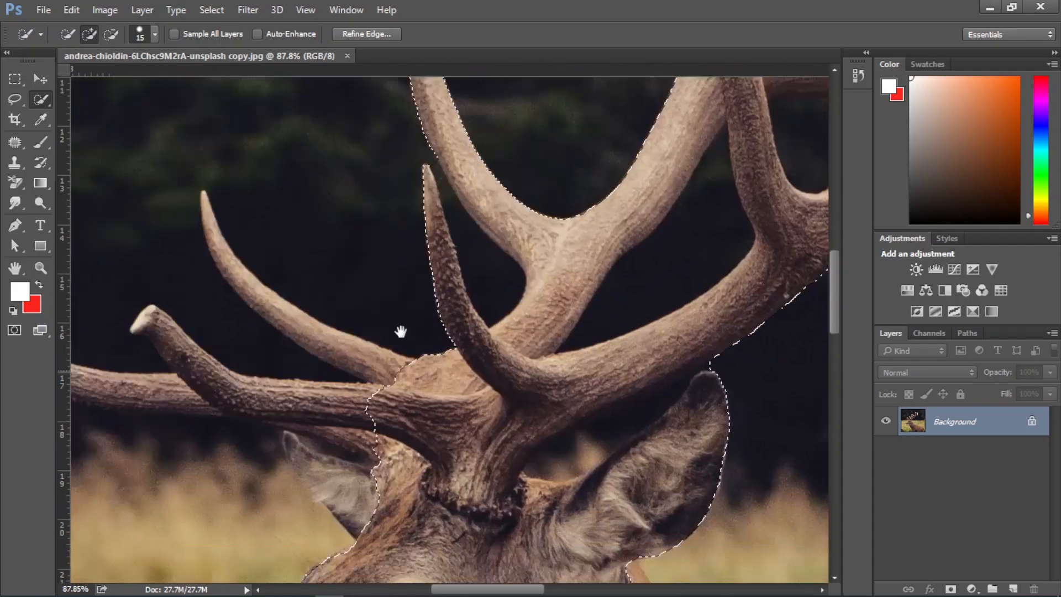
drag(401, 331, 410, 327)
drag(336, 343, 225, 232)
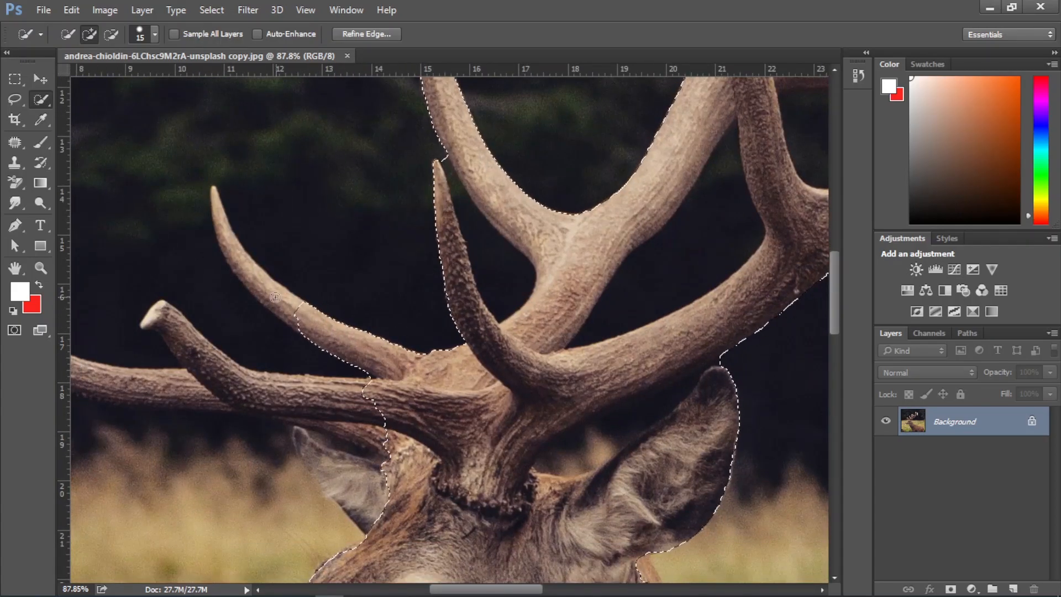
Extend the quick selection over the front antler tines above the face and the far ear
mouse_move(298, 390)
mouse_down()
mouse_move(237, 389)
mouse_move(166, 336)
mouse_move(262, 406)
mouse_up()
drag(262, 407, 460, 334)
drag(412, 316, 284, 311)
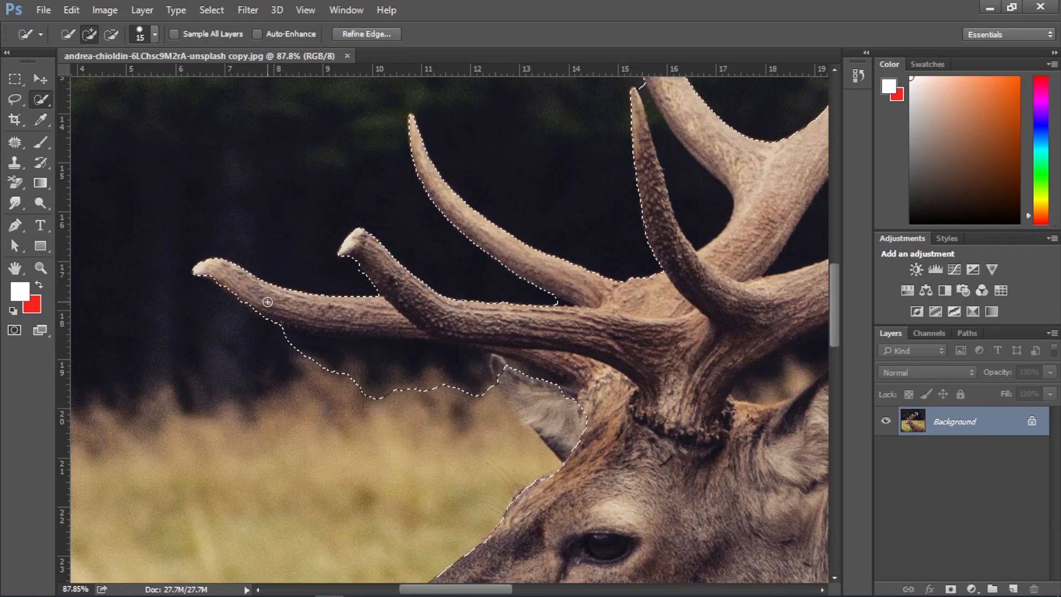
key(ctrl+z)
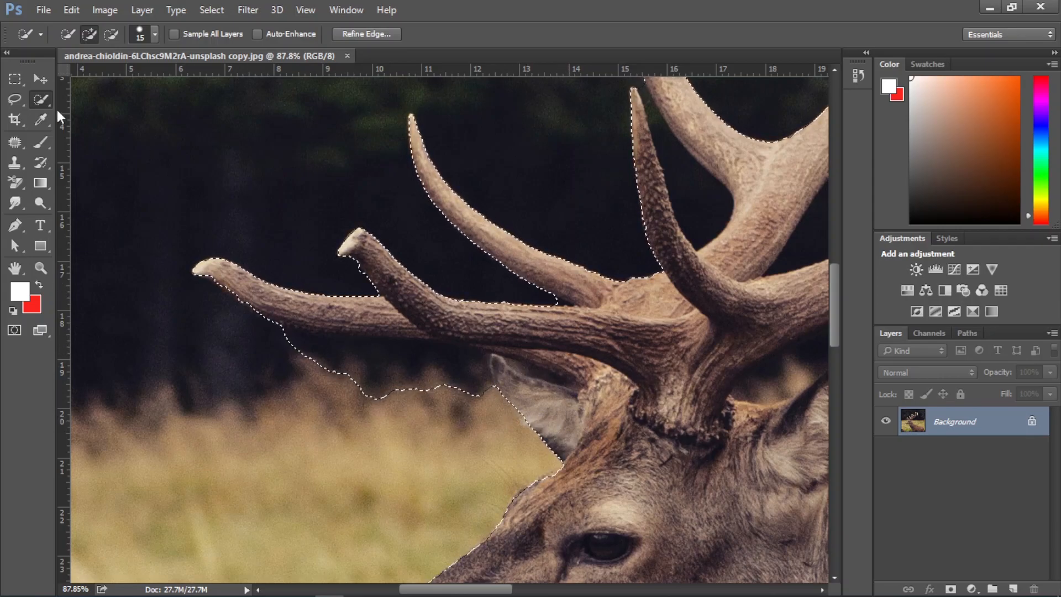
Use the Lasso in subtract mode to remove the background spill beneath the front antler tines
click(15, 100)
click(77, 97)
click(103, 33)
drag(282, 328, 308, 334)
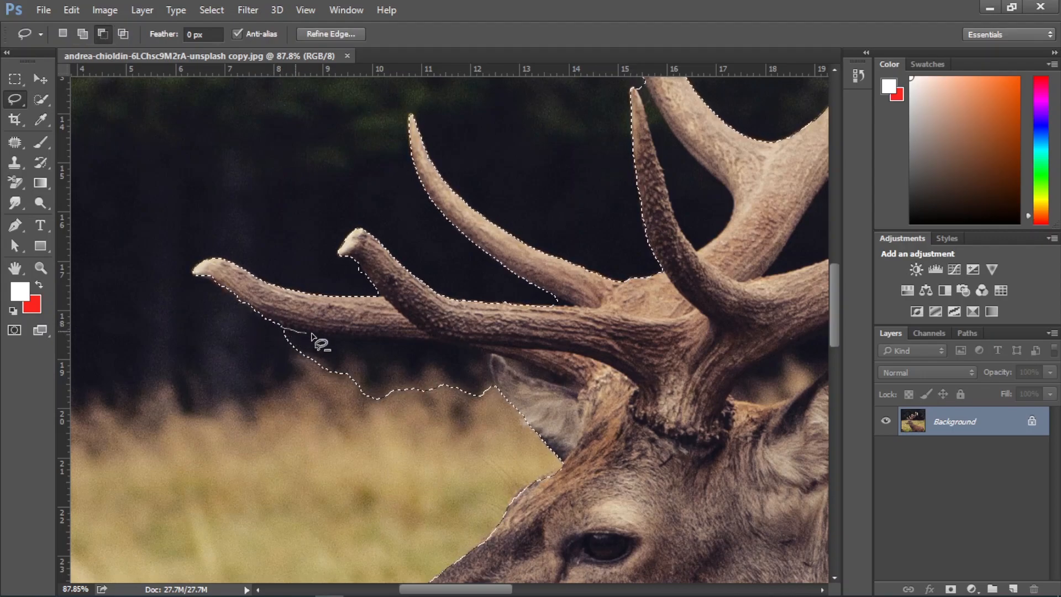
drag(496, 390, 264, 423)
scroll(570, 389, up, 3)
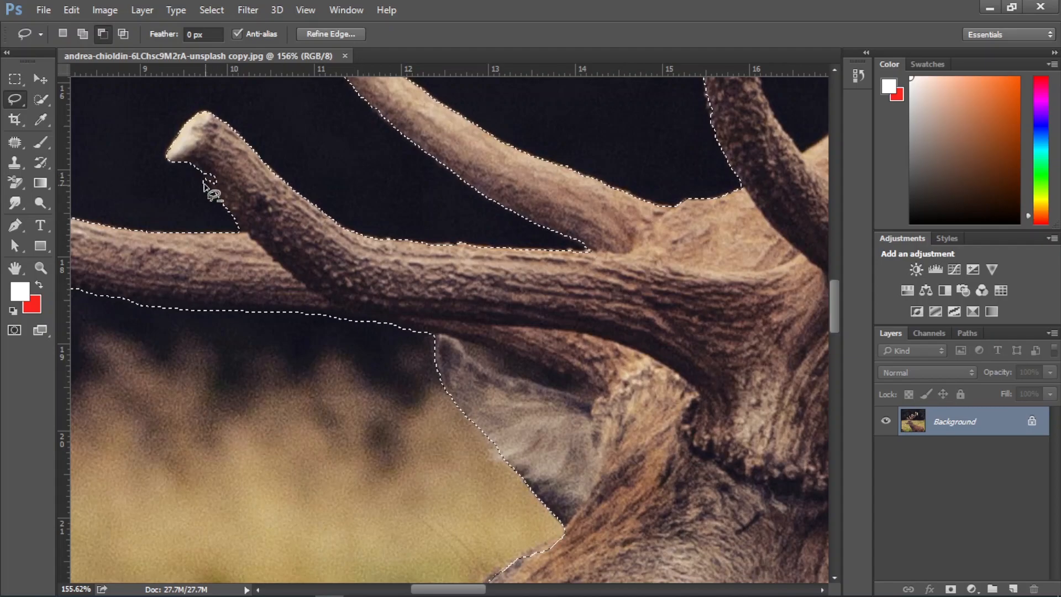
mouse_move(204, 174)
mouse_down()
mouse_move(182, 187)
mouse_move(234, 195)
mouse_up()
Subtract the dark gap between the upright brow tine and the far antler's beam from the selection
click(82, 35)
drag(665, 211, 361, 320)
drag(449, 220, 418, 362)
click(102, 35)
drag(363, 113, 368, 100)
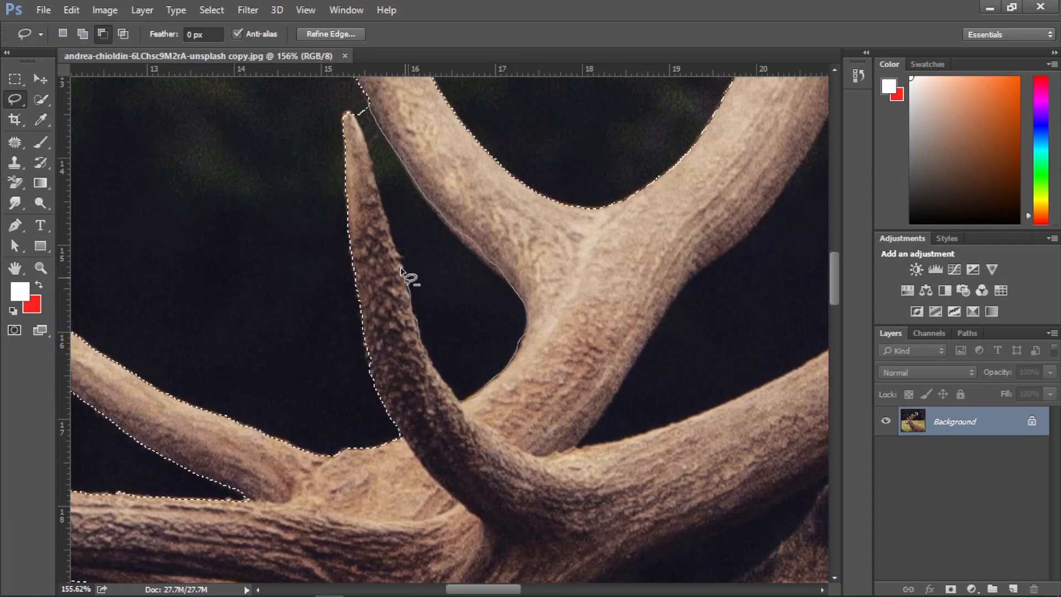
drag(359, 129, 459, 399)
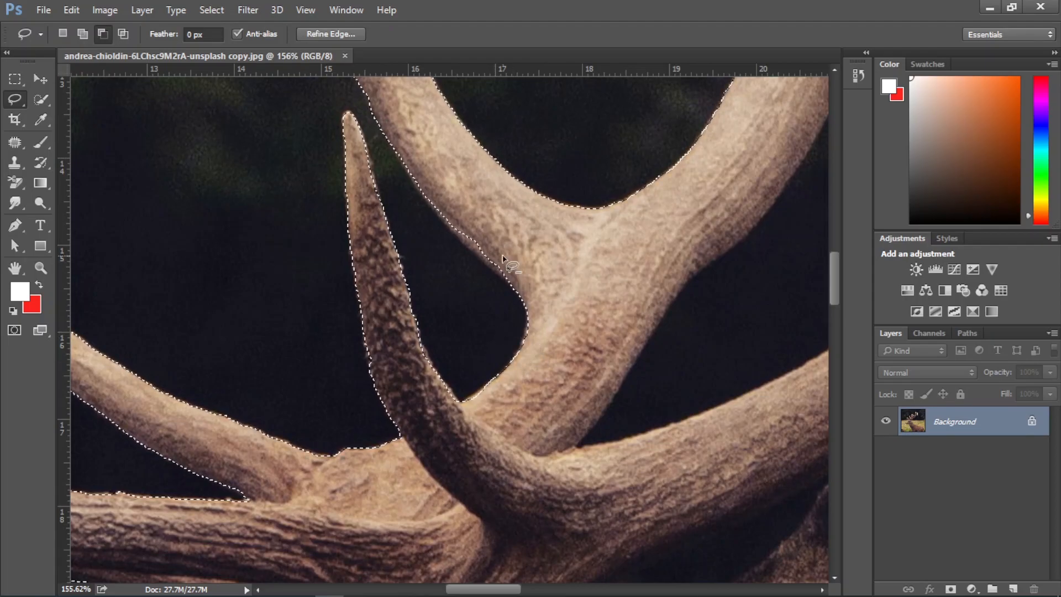
Subtract the large dark gap between the two antler beams, including its narrow upper tip
drag(530, 175, 329, 188)
drag(595, 262, 553, 228)
drag(568, 118, 551, 148)
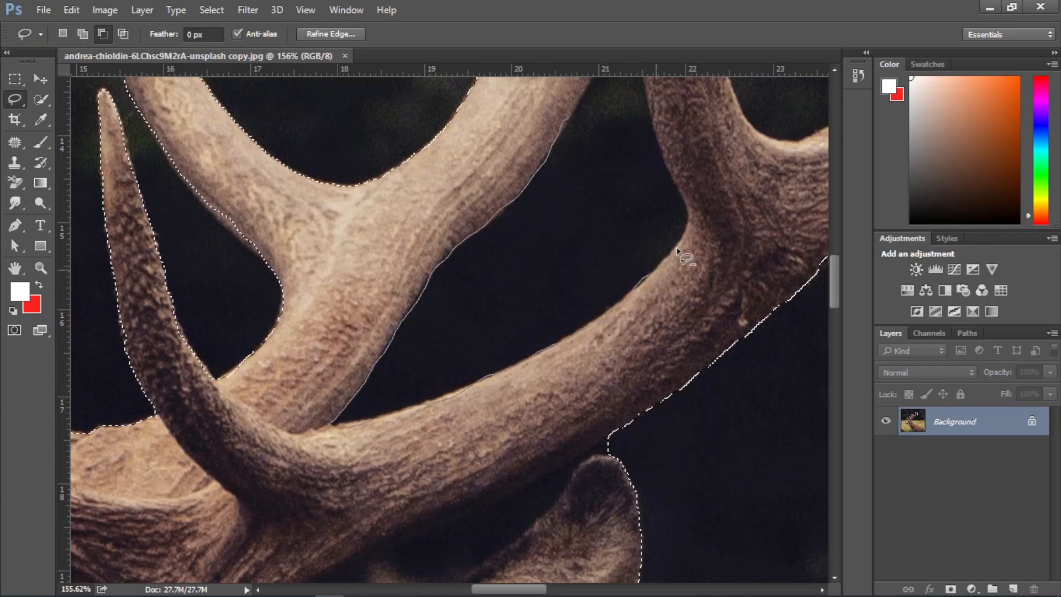
drag(606, 101, 573, 108)
drag(628, 173, 542, 363)
drag(552, 205, 535, 217)
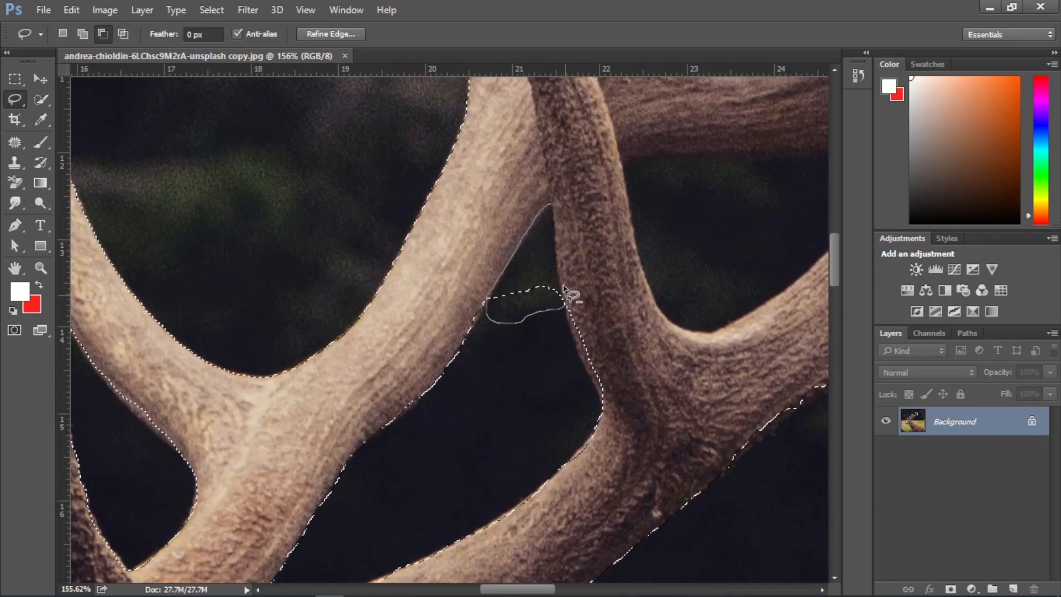
drag(632, 213, 389, 323)
drag(693, 230, 667, 243)
drag(420, 265, 380, 281)
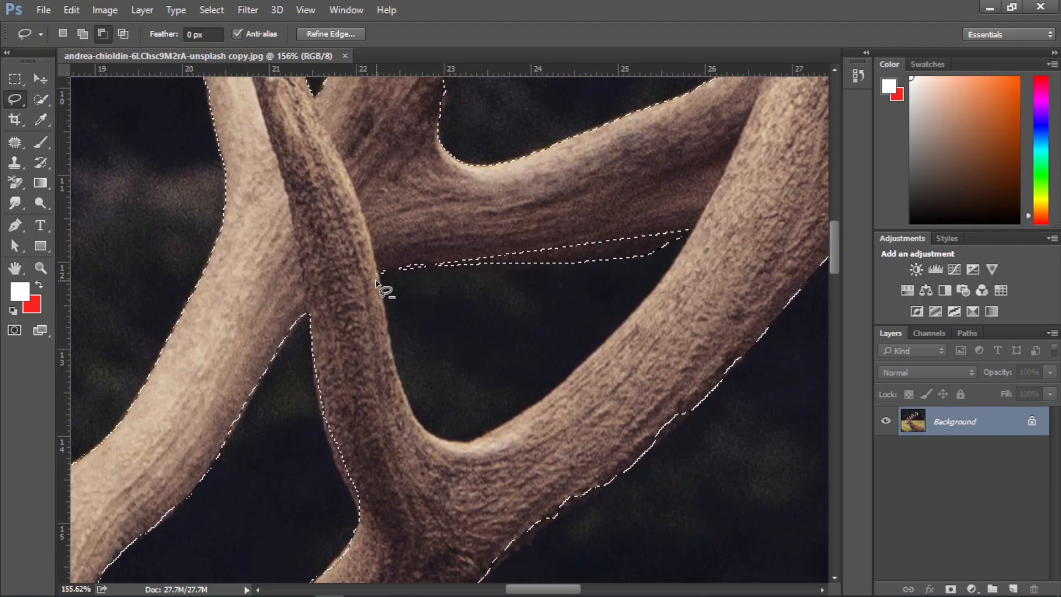
key(ctrl+z)
Subtract the triangular background gap between the near antler's upright tine, its beam and the far antler
drag(693, 230, 680, 252)
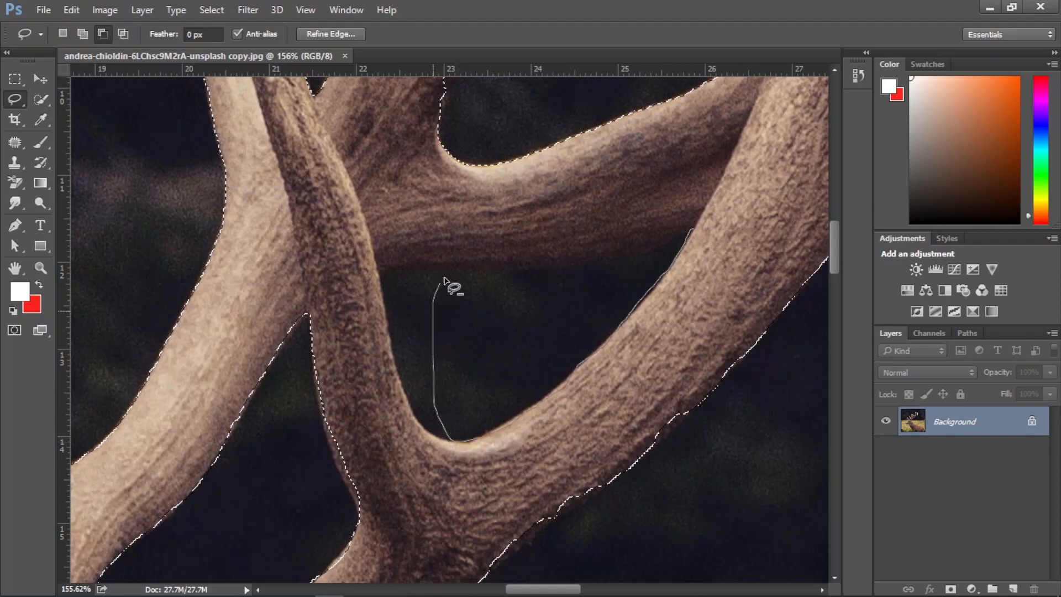
drag(698, 228, 695, 226)
drag(466, 264, 418, 269)
drag(440, 440, 445, 442)
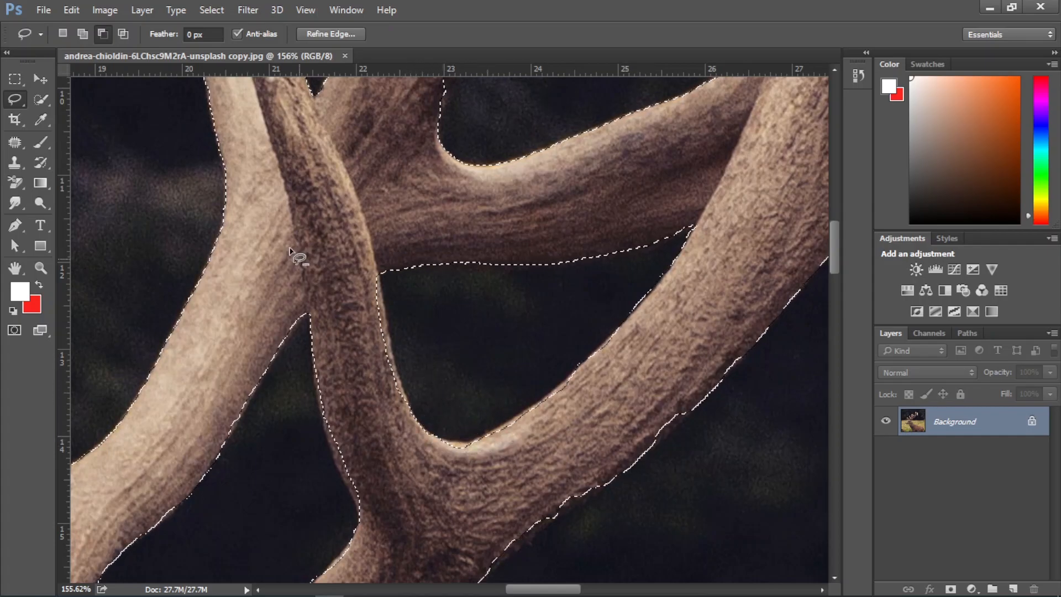
Add the missed strip along the inner edge of the near antler's upright tine back to the selection
click(83, 34)
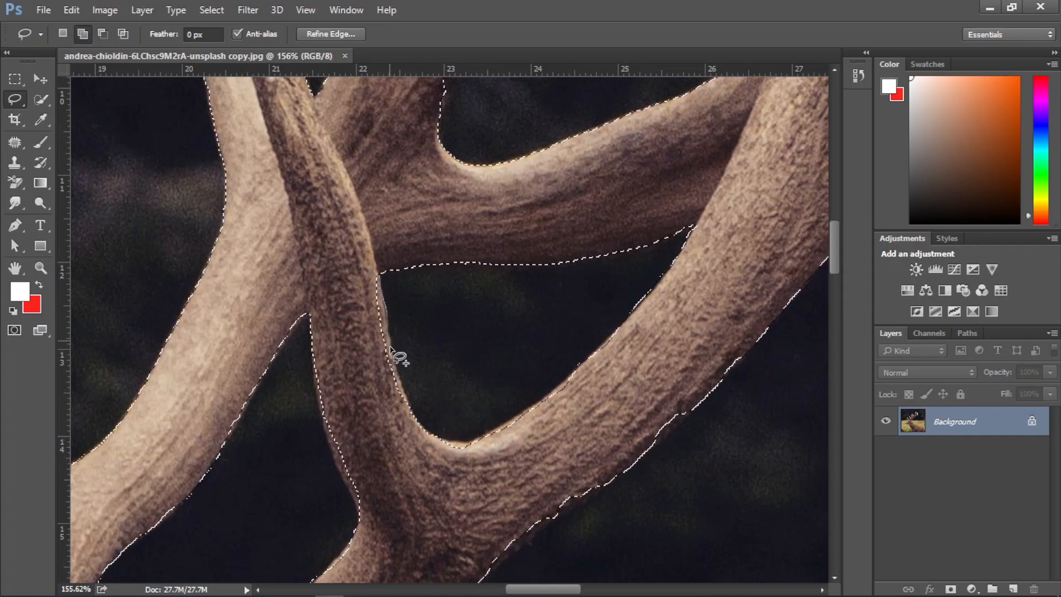
key(ctrl+minus)
key(ctrl+minus)
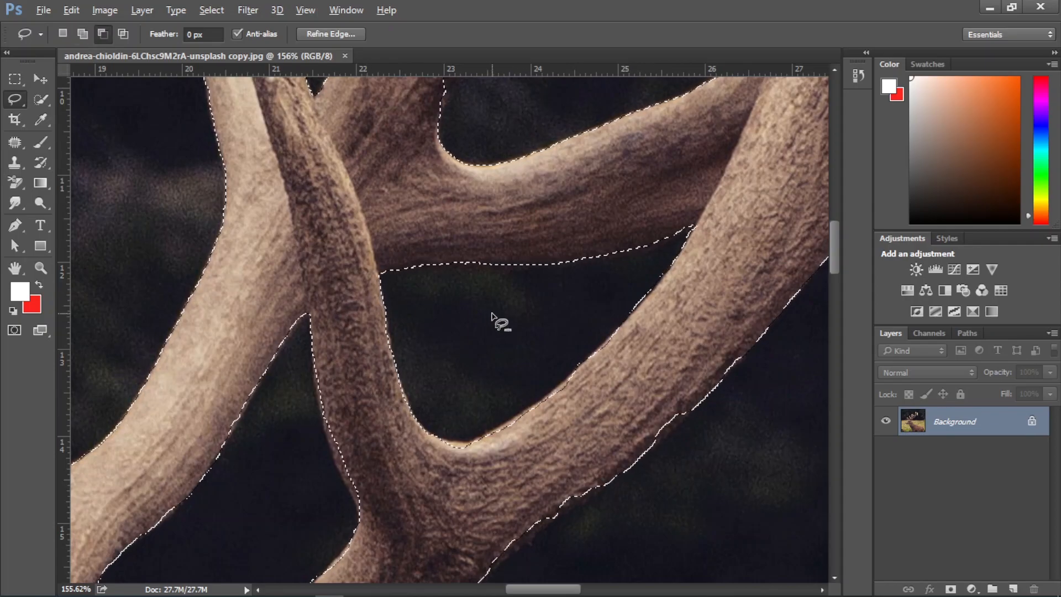
key(ctrl+minus)
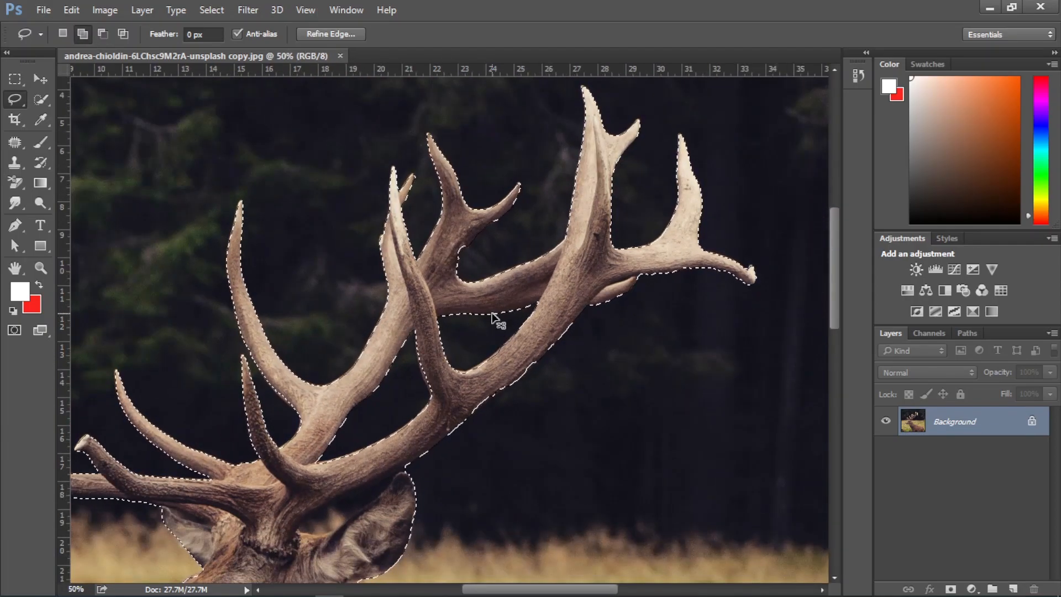
Subtract the background gap between the near antler's base and the upright ear from the selection
scroll(379, 496, up, 1)
scroll(410, 295, down, 3)
key(ctrl+plus)
key(ctrl+plus)
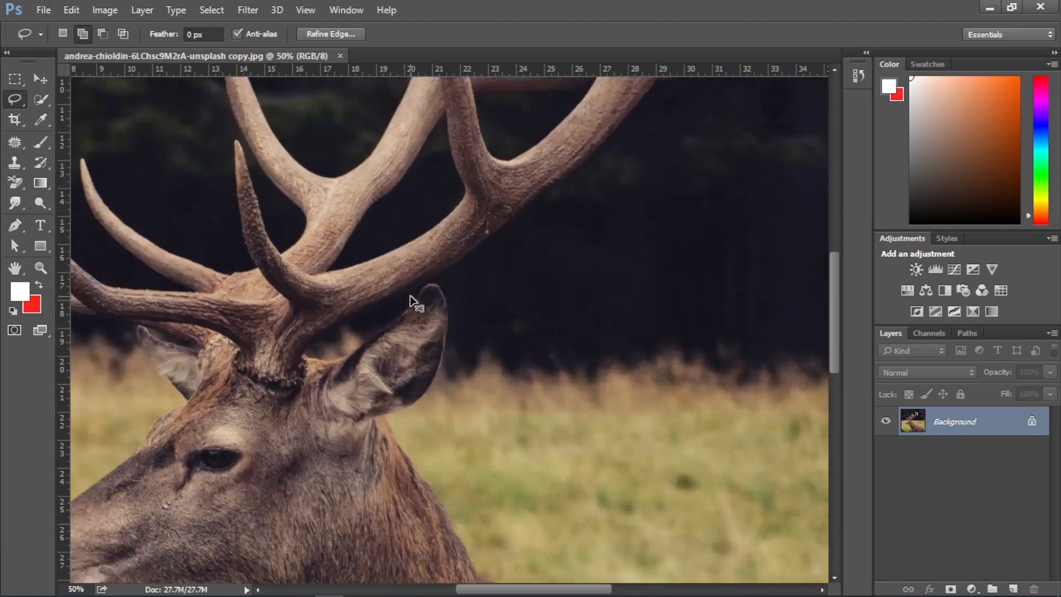
drag(401, 266, 332, 299)
mouse_move(255, 331)
mouse_down()
mouse_move(218, 372)
mouse_move(237, 389)
mouse_up()
drag(376, 311, 420, 270)
mouse_move(425, 248)
mouse_down()
mouse_move(408, 259)
mouse_move(435, 246)
mouse_up()
Add the missed fur along the back of the neck, just below the ear, to the selection
scroll(445, 312, down, 3)
scroll(435, 345, down, 2)
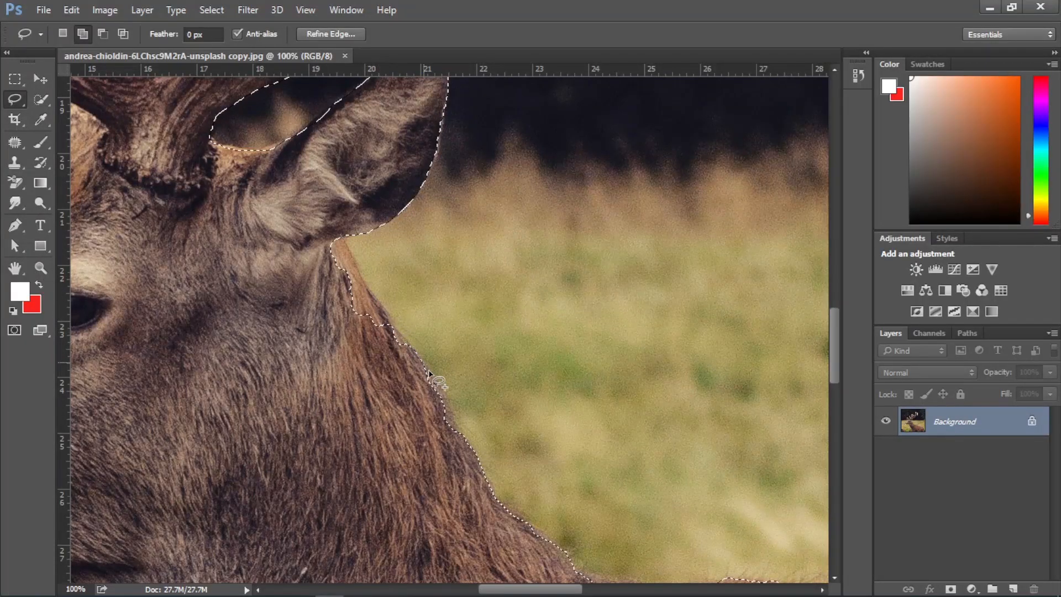
scroll(360, 312, down, 2)
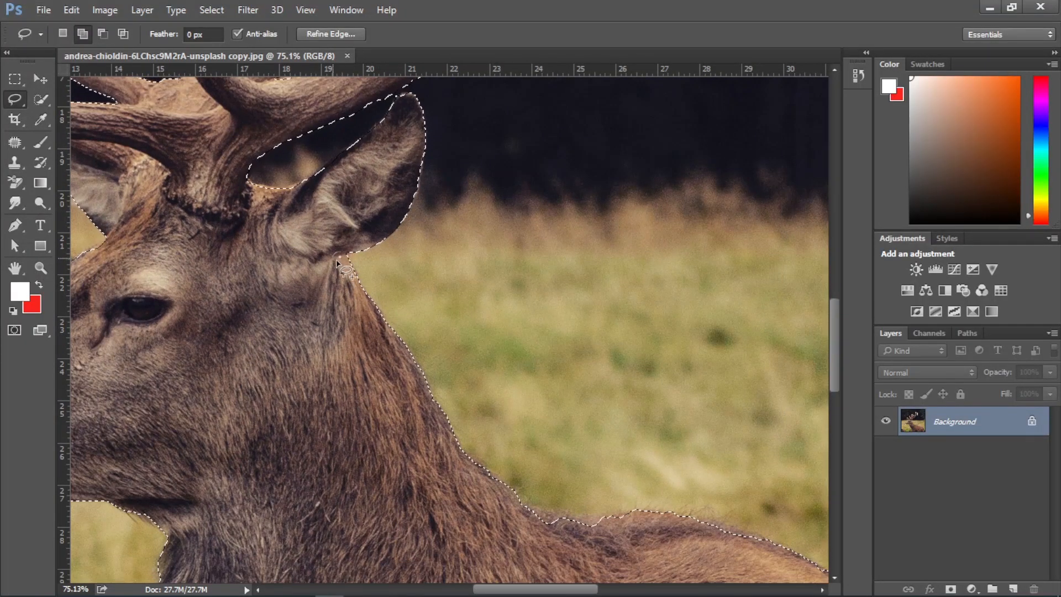
scroll(498, 442, down, 1)
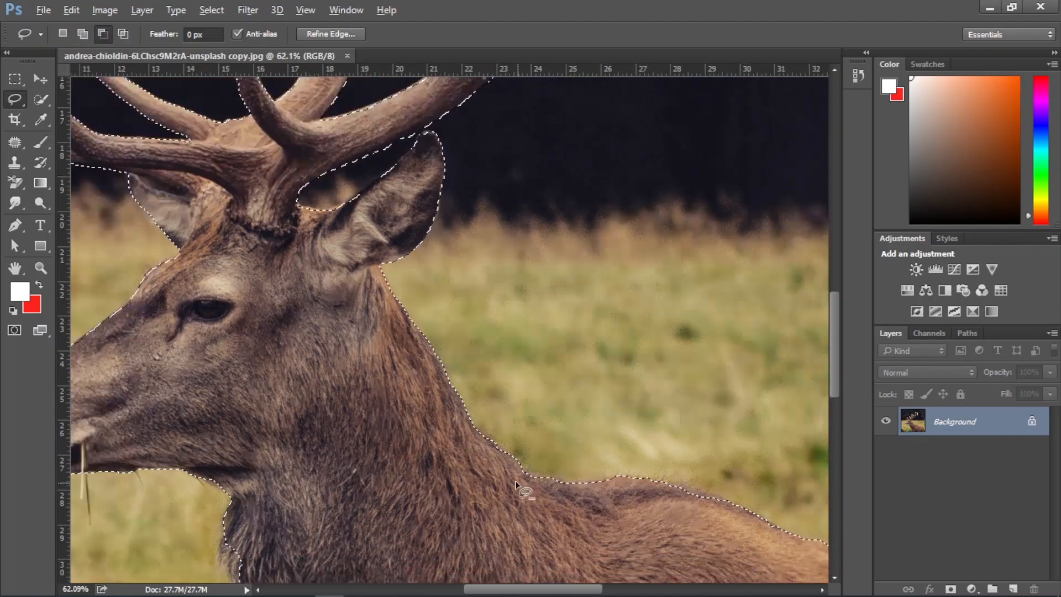
scroll(521, 487, down, 1)
Check the outline around muzzle, chest and back, and subtract the grass sliver behind the hindquarters at the photo's lower edge
drag(278, 394, 372, 238)
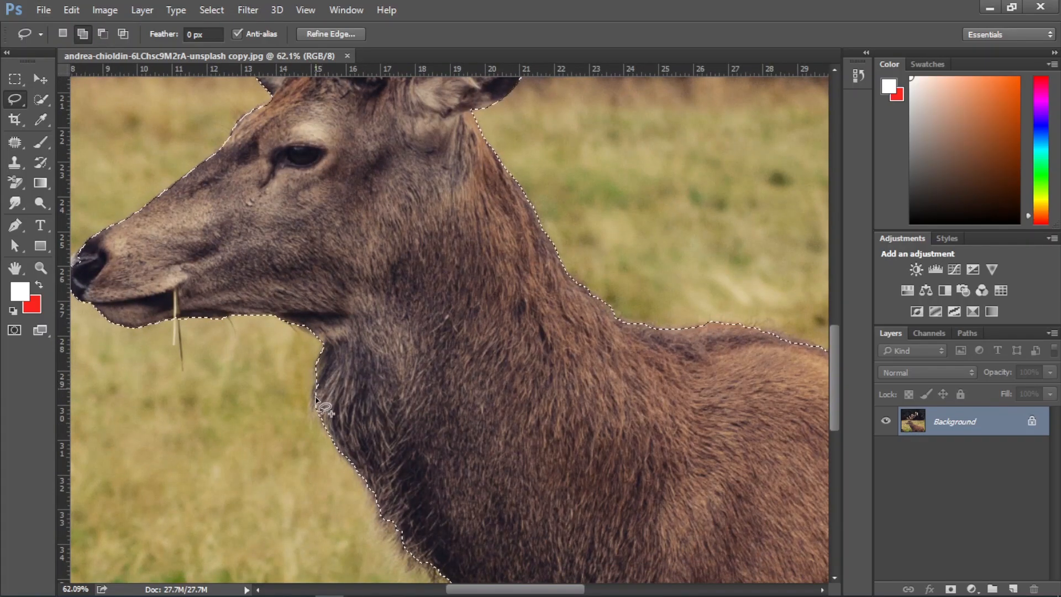
drag(125, 266, 320, 276)
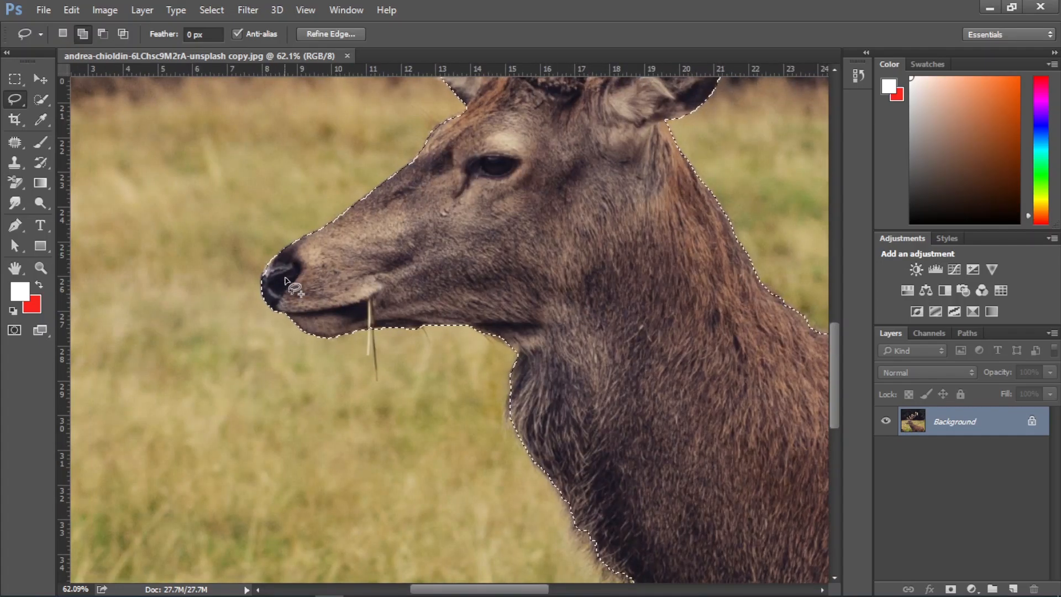
scroll(535, 380, down, 3)
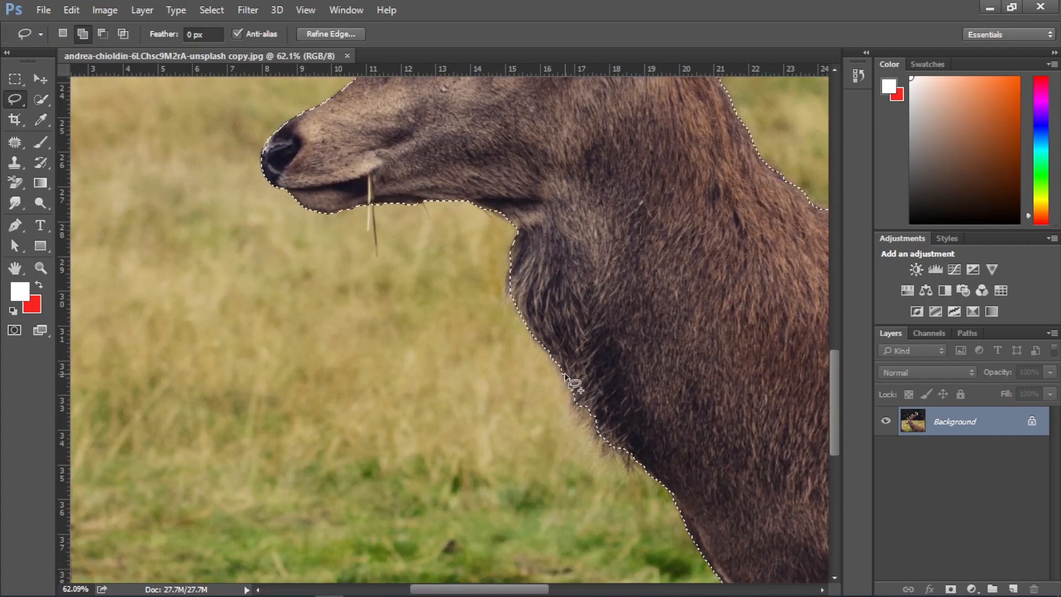
scroll(590, 398, down, 3)
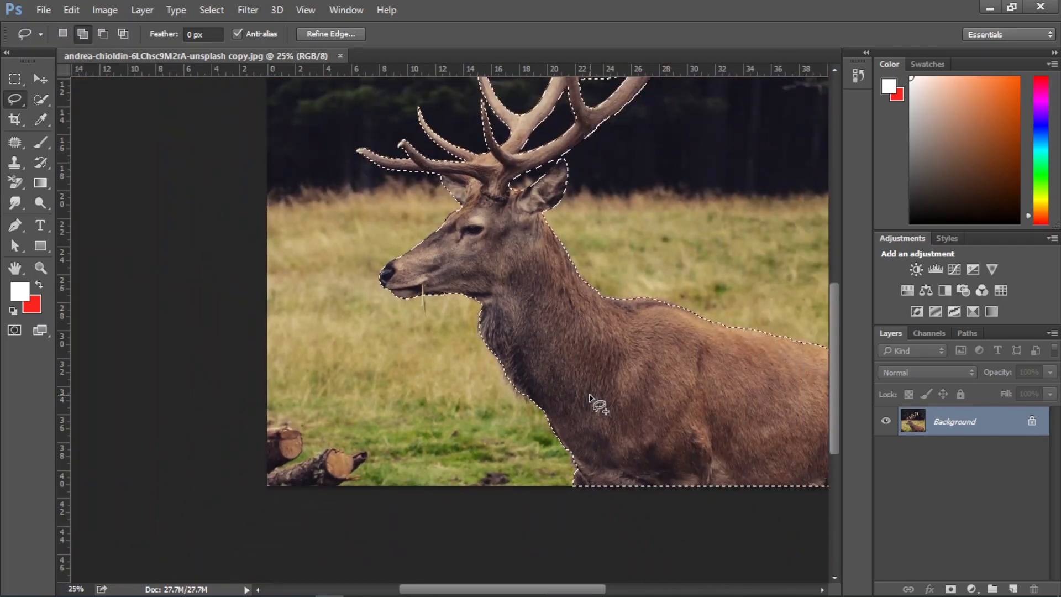
mouse_move(655, 355)
mouse_down()
mouse_move(565, 410)
mouse_move(418, 325)
mouse_up()
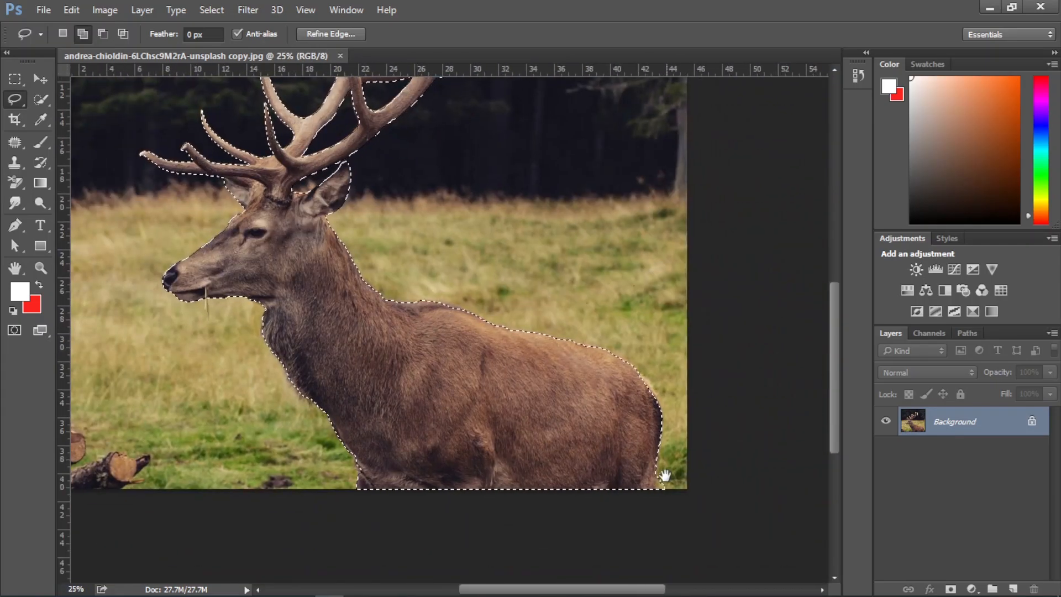
drag(680, 492, 681, 475)
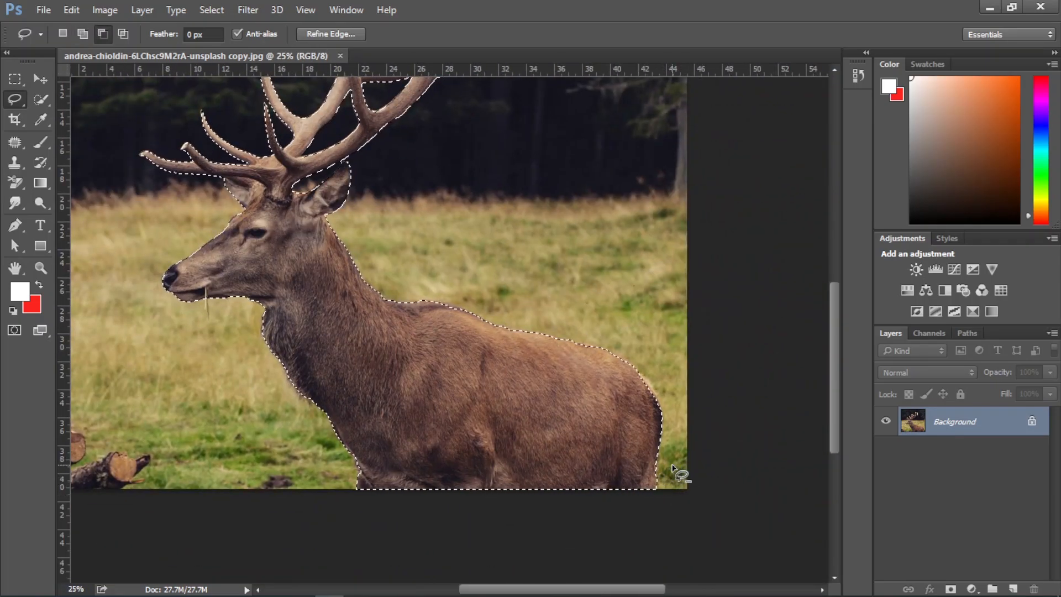
Start Refine Edge and brush along the fur edge of the nape, back and hindquarters with the size 35 refine brush
click(332, 34)
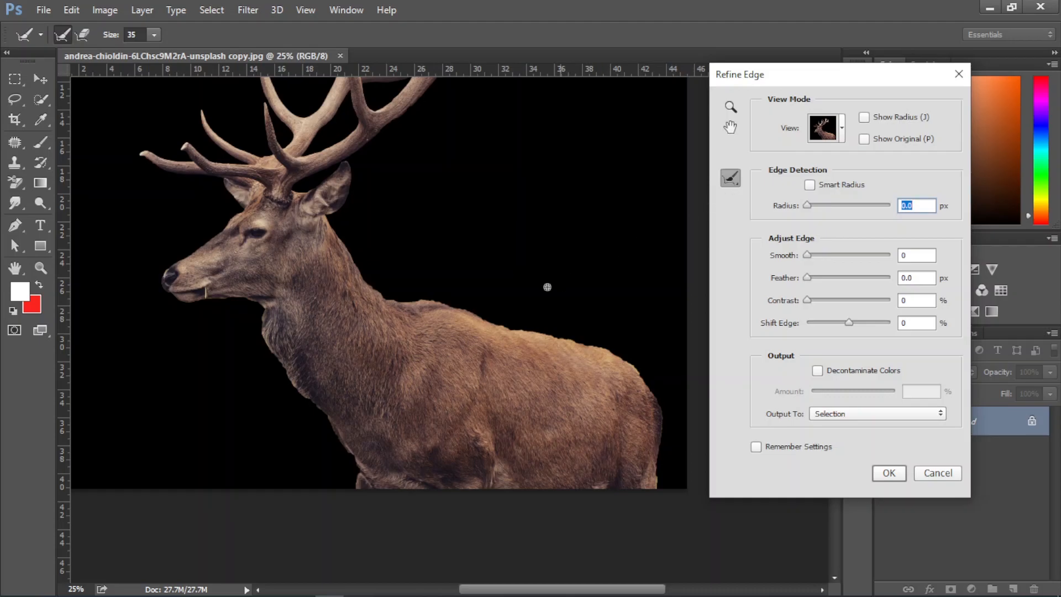
scroll(447, 313, up, 2)
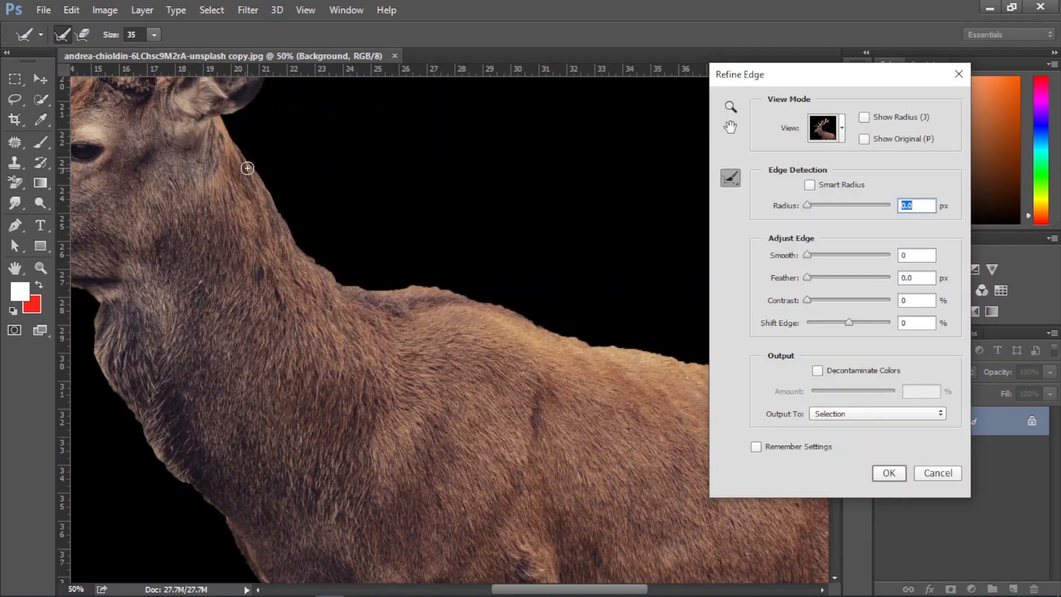
mouse_move(250, 160)
mouse_down()
mouse_move(296, 244)
mouse_move(349, 283)
mouse_move(508, 304)
mouse_move(576, 340)
mouse_move(699, 365)
mouse_up()
scroll(586, 327, down, 3)
drag(609, 320, 376, 270)
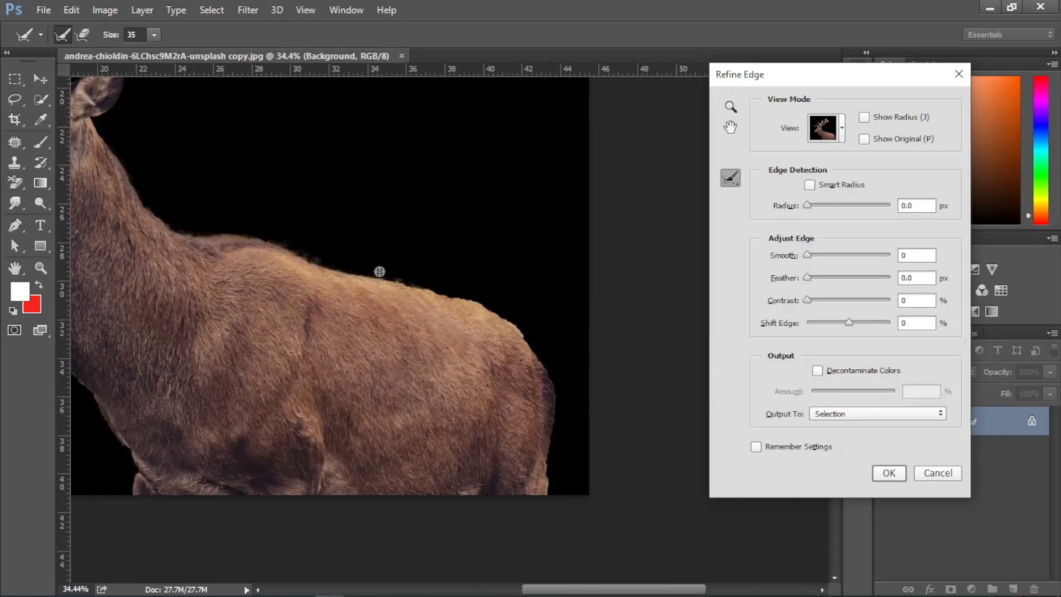
mouse_move(437, 290)
mouse_down()
mouse_move(487, 308)
mouse_move(544, 370)
mouse_move(556, 396)
mouse_move(552, 504)
mouse_up()
Brush the refine radius along the fur edge from the throat down the chest to the foreleg
drag(312, 385, 476, 387)
drag(166, 257, 167, 269)
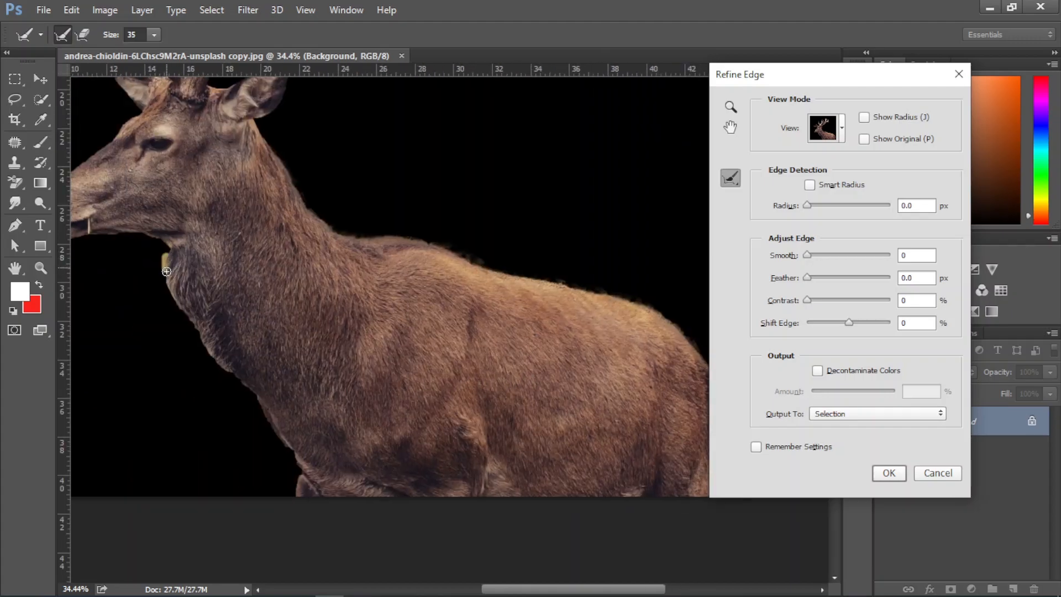
mouse_move(190, 328)
mouse_down()
mouse_move(253, 397)
mouse_move(297, 484)
mouse_up()
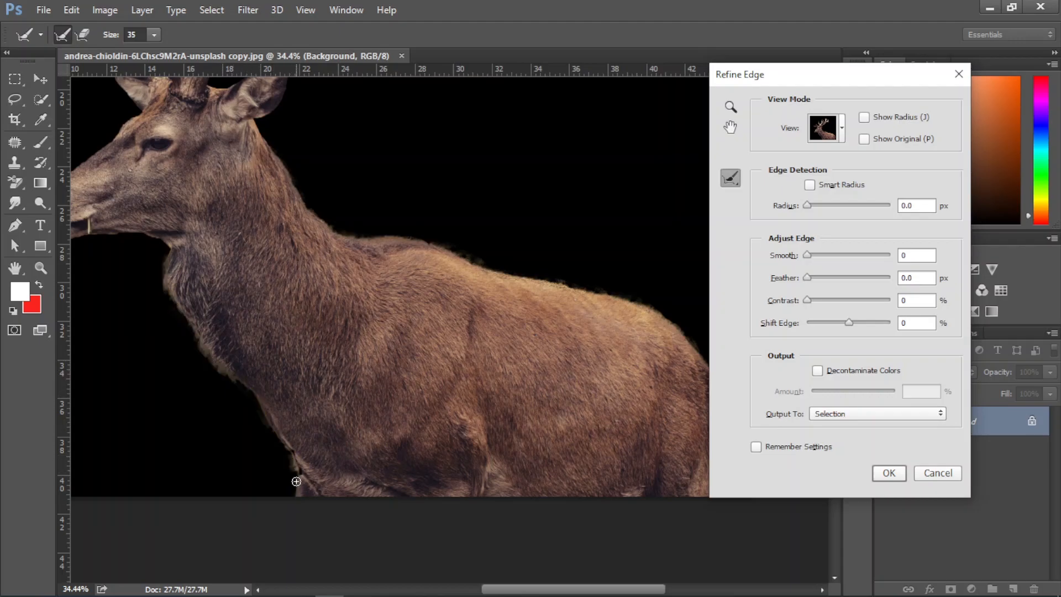
Refine the selection edge around the deer's jaw, nose, forehead and far ear with the refine brush
drag(149, 286, 324, 287)
mouse_move(283, 258)
mouse_down()
mouse_move(211, 259)
mouse_move(188, 244)
mouse_move(190, 209)
mouse_up()
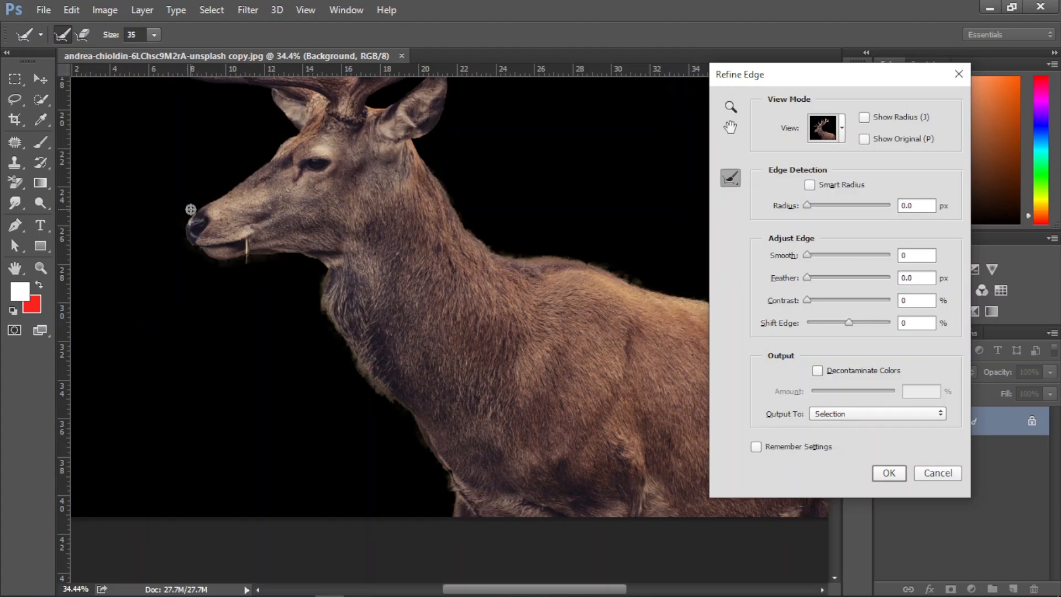
drag(290, 134, 314, 294)
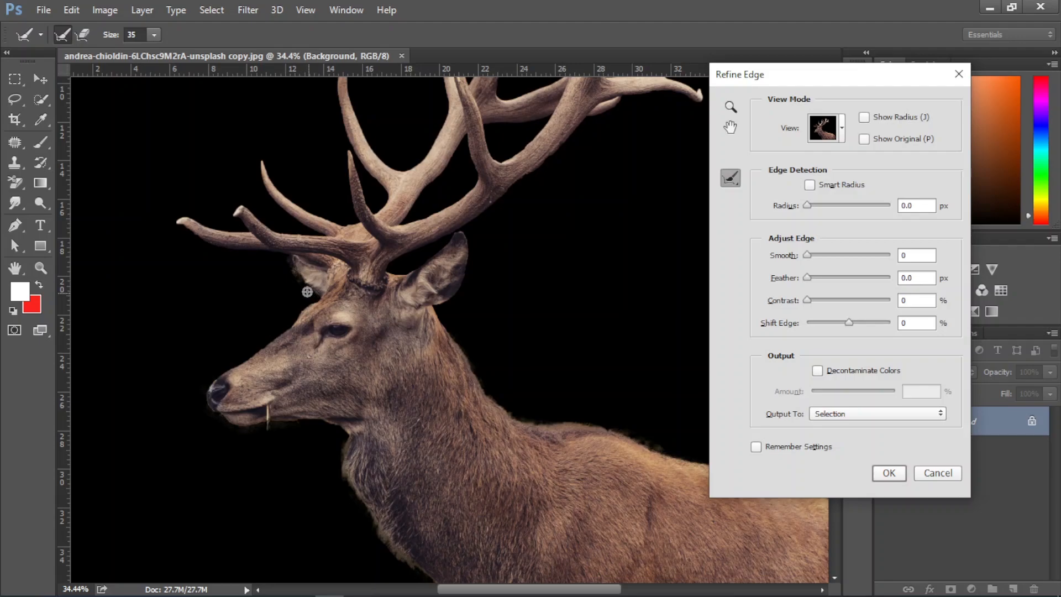
drag(282, 330, 220, 376)
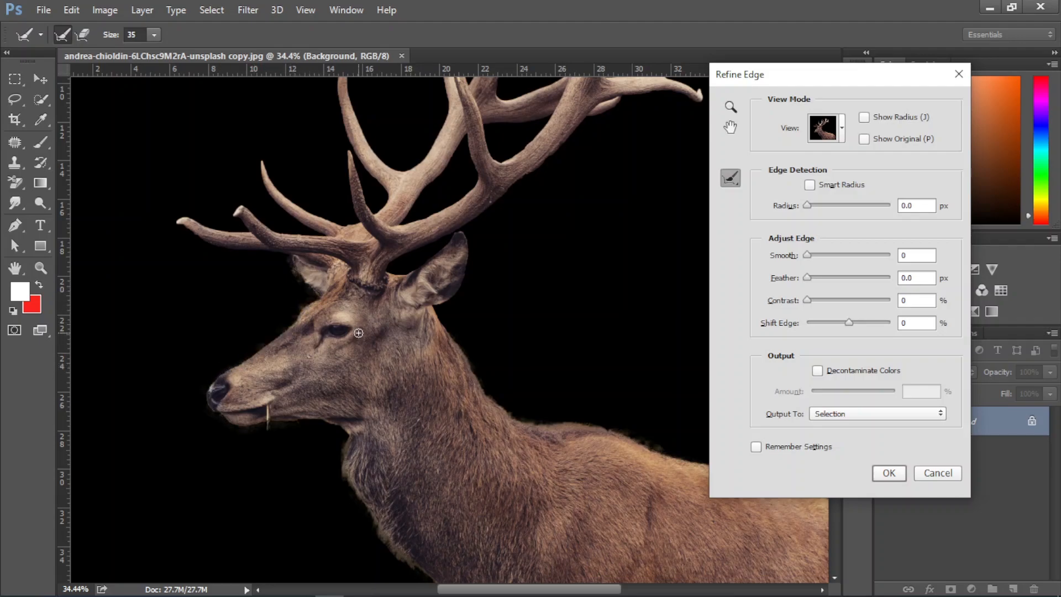
Raise the edge radius, smoothing and contrast slightly, and apply the refinement to the selection
scroll(359, 333, down, 5)
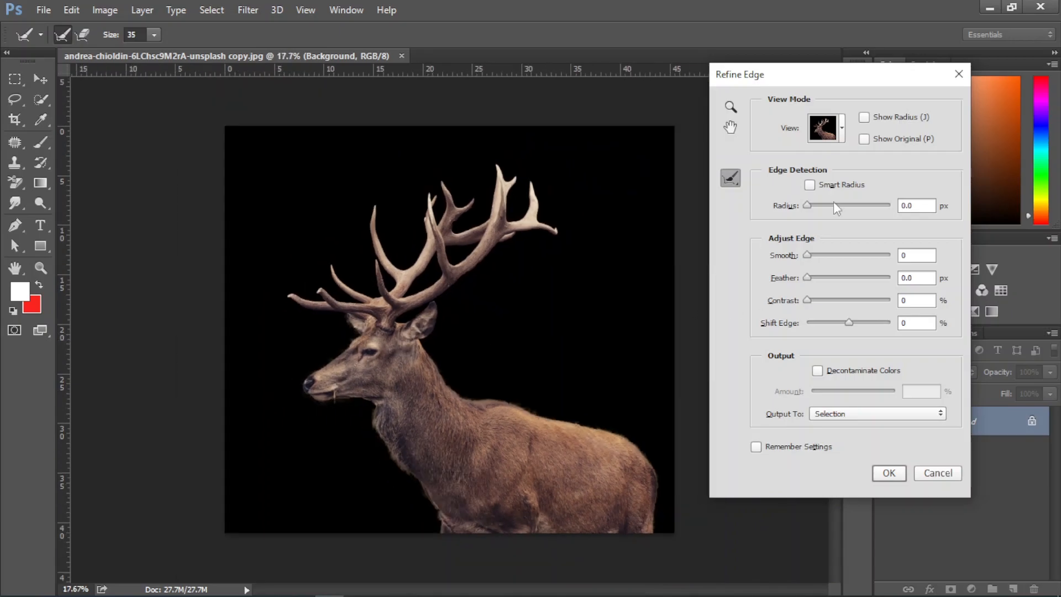
drag(824, 206, 832, 206)
drag(809, 256, 823, 256)
click(825, 300)
click(888, 474)
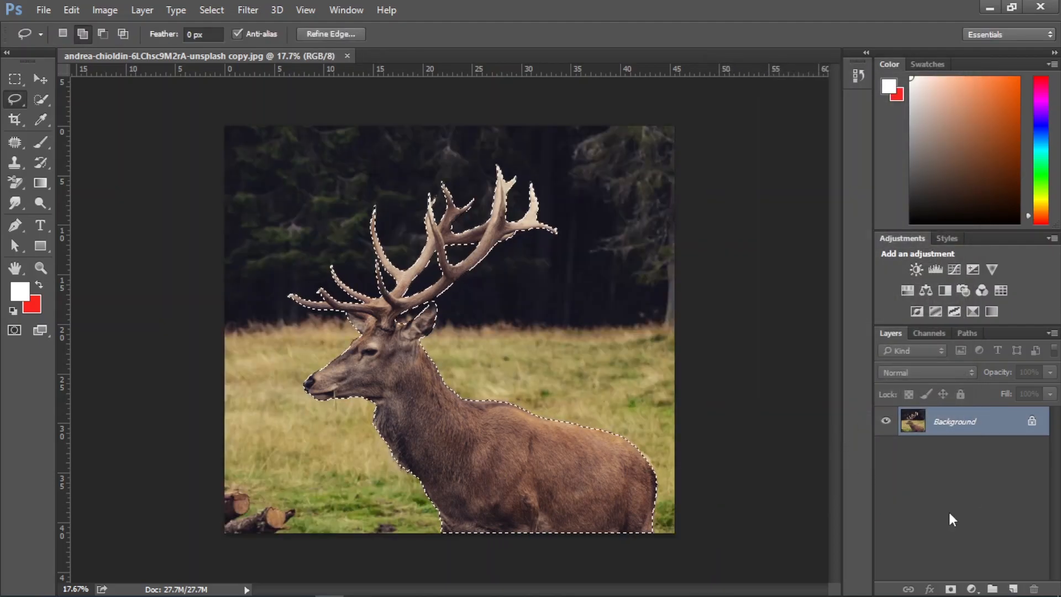
Copy the selected deer to its own layer and check the cutout by temporarily hiding the Background layer
key(ctrl+j)
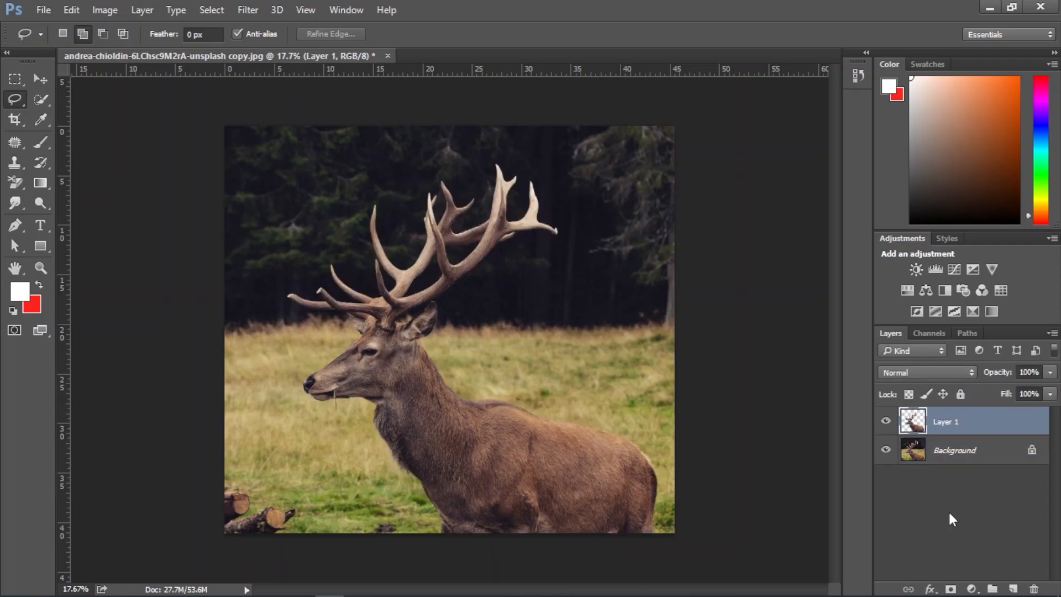
click(886, 452)
click(886, 451)
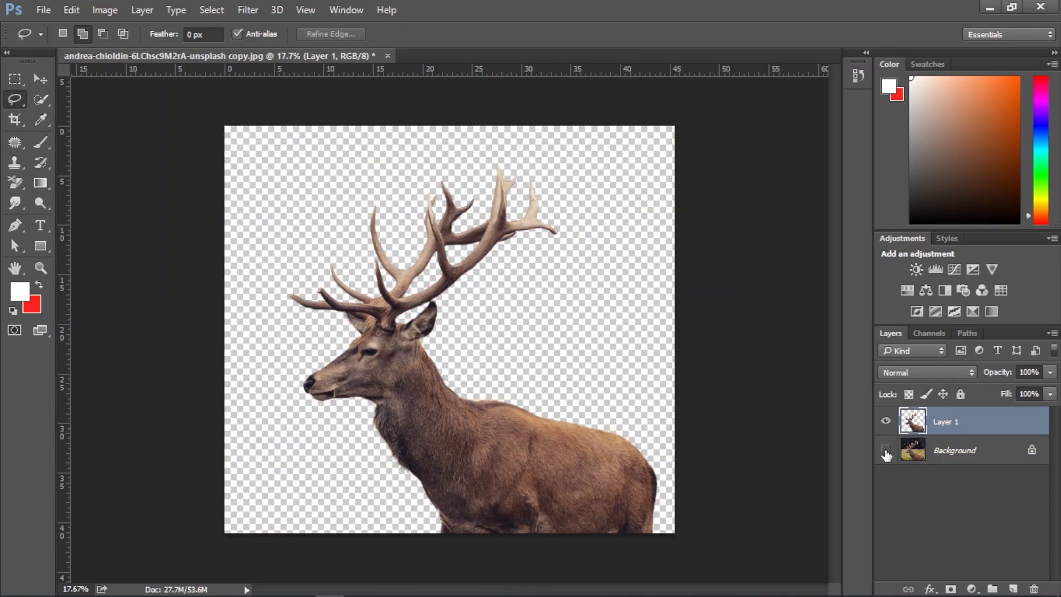
click(886, 451)
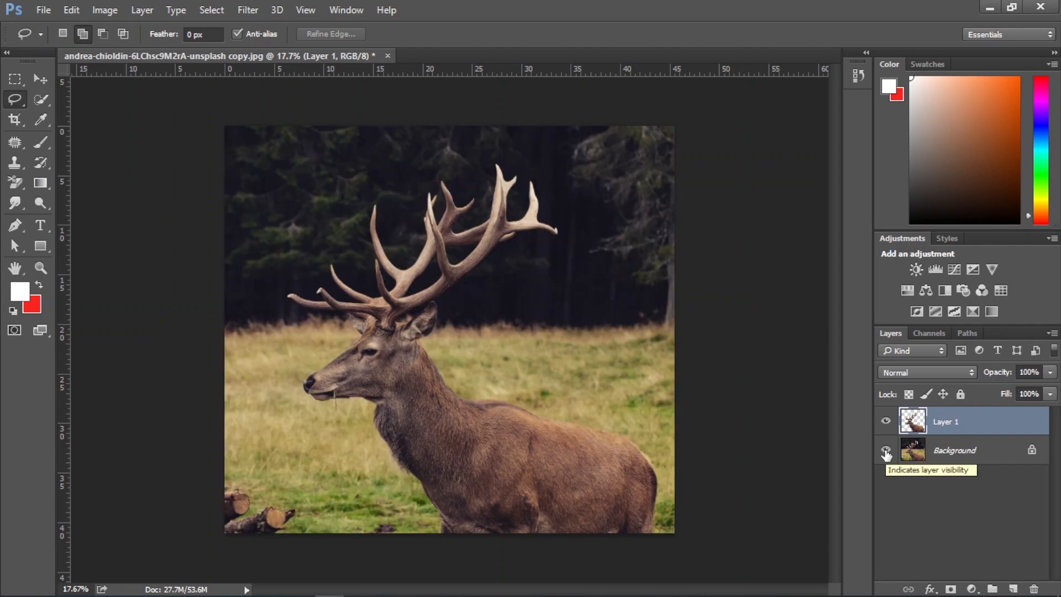
Add a Color Lookup adjustment directly above the Background layer using the Moonlight.3DL look
click(964, 458)
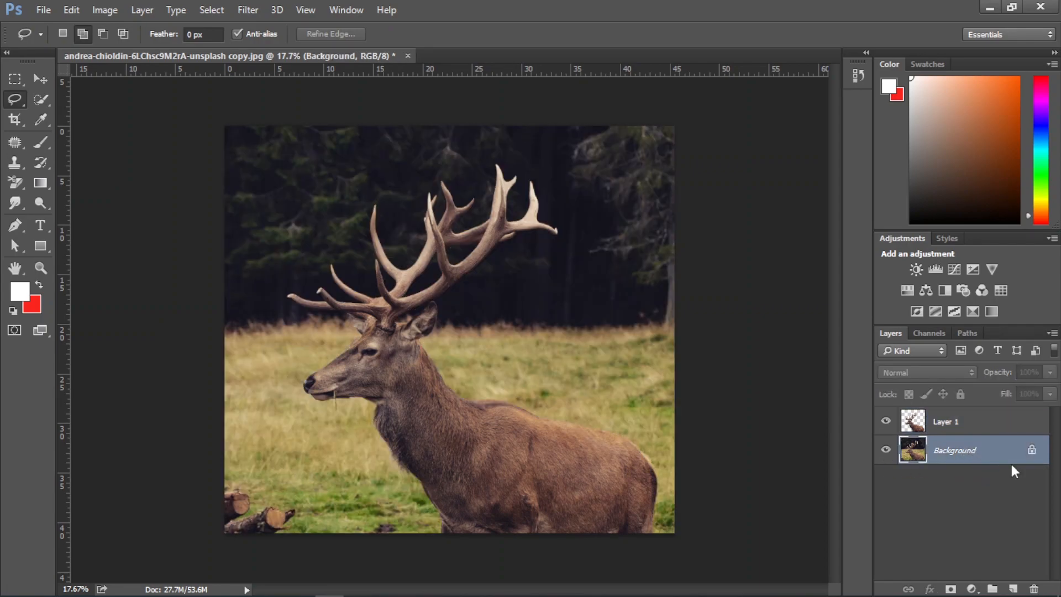
click(971, 589)
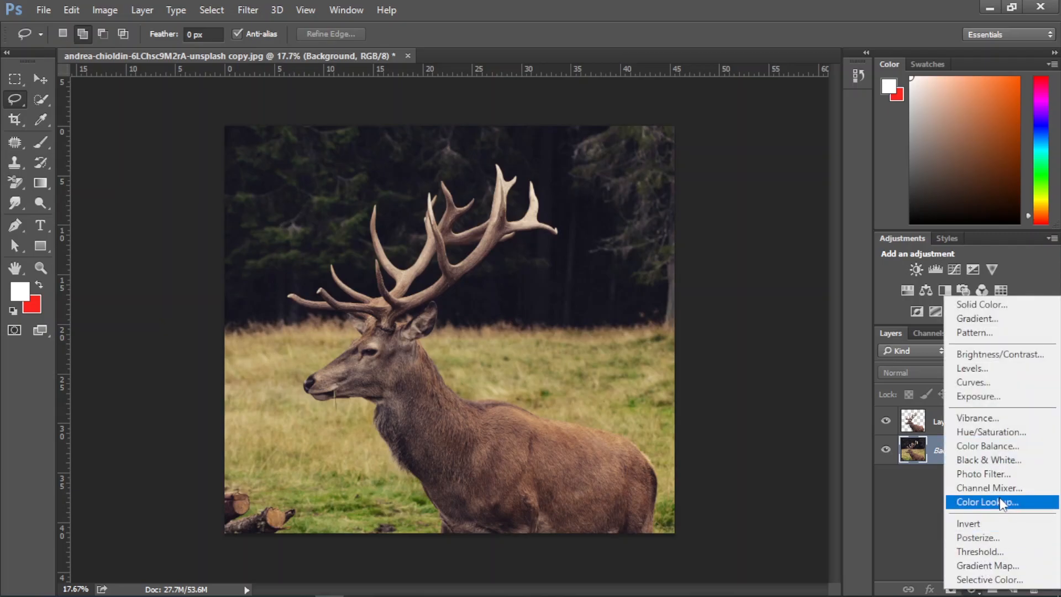
click(1019, 503)
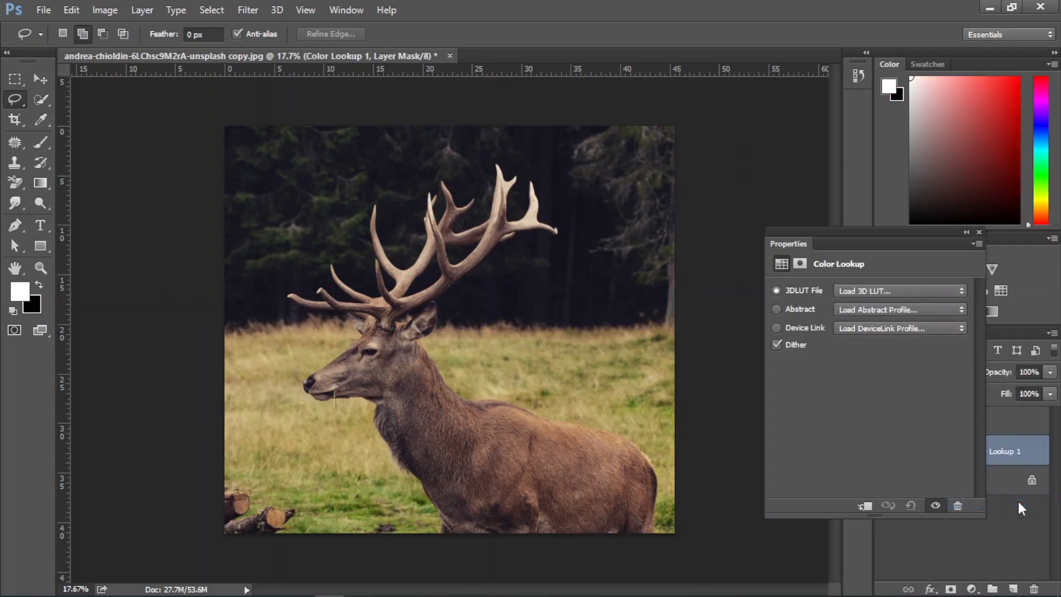
click(888, 290)
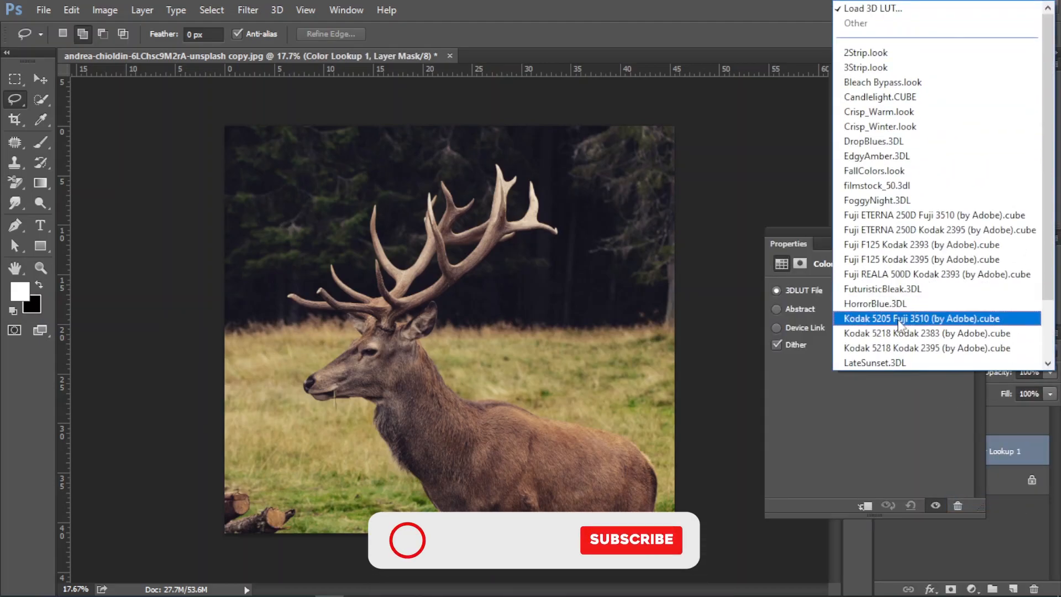
scroll(896, 312, down, 3)
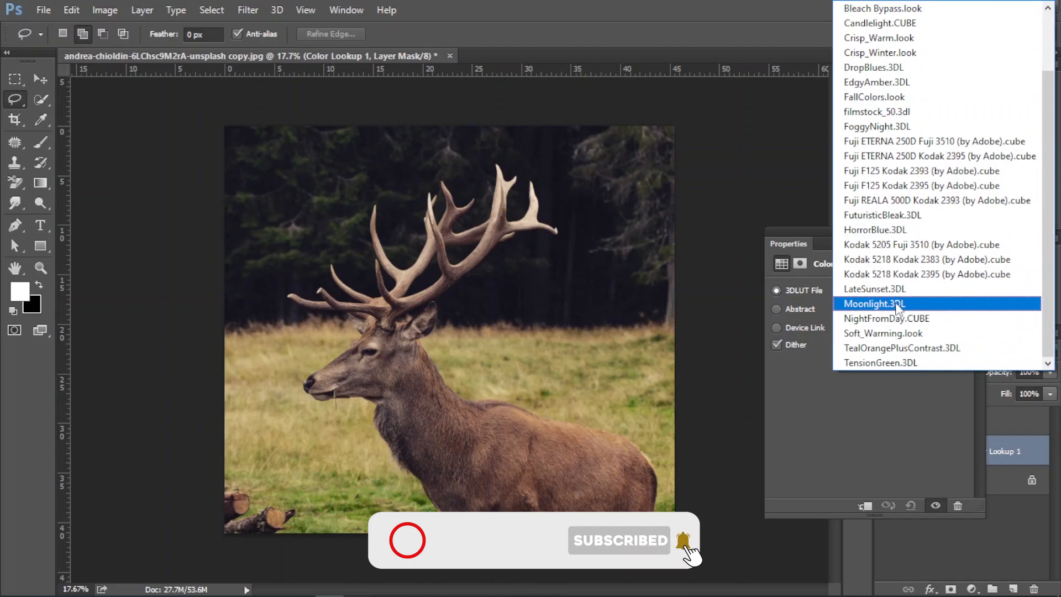
click(897, 304)
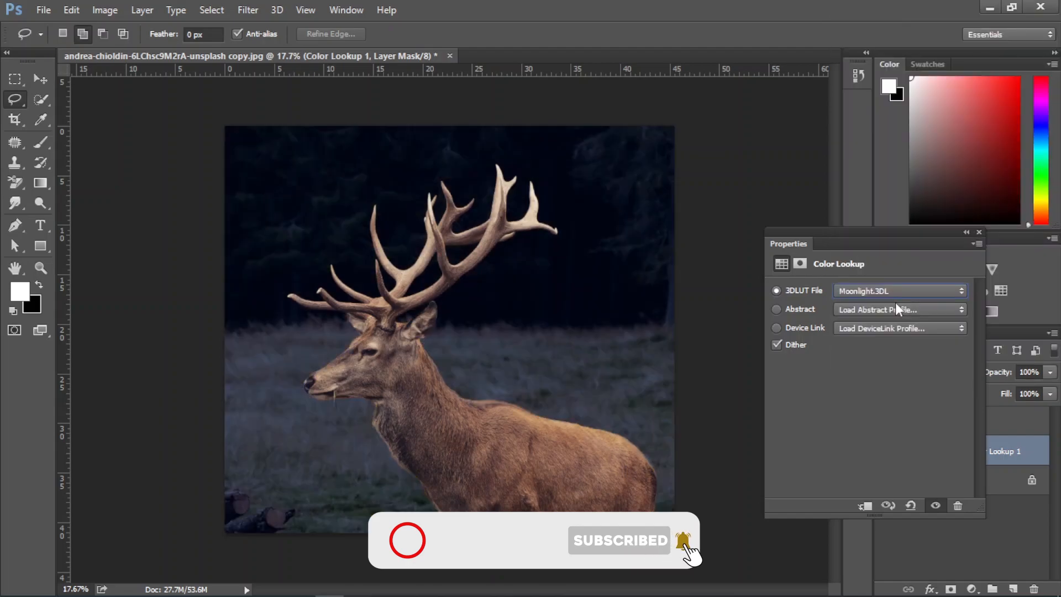
click(978, 231)
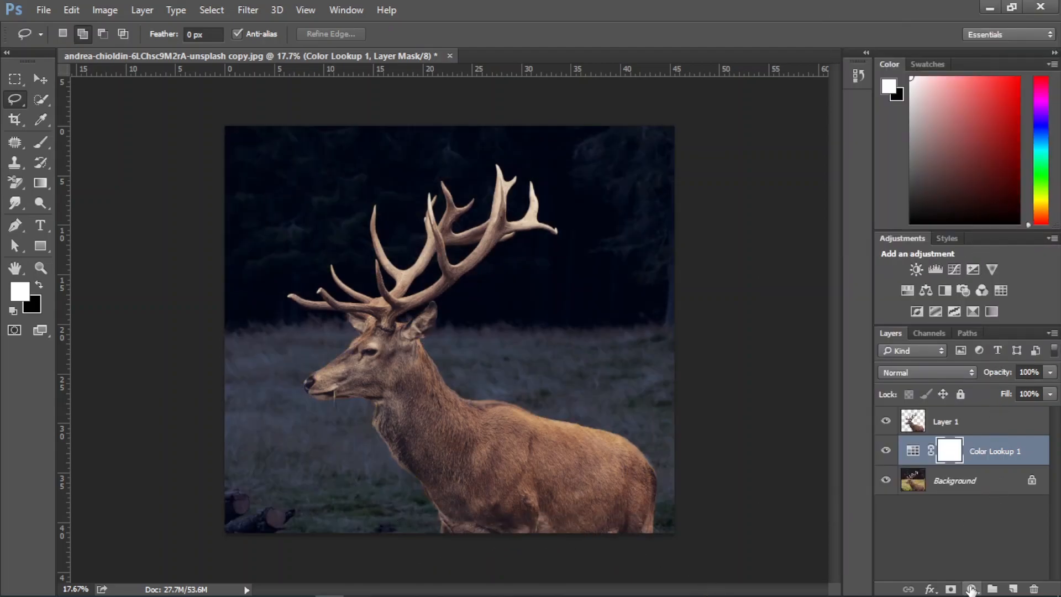
Add a Black & White adjustment directly above the Color Lookup layer and set its opacity to 50%
click(972, 589)
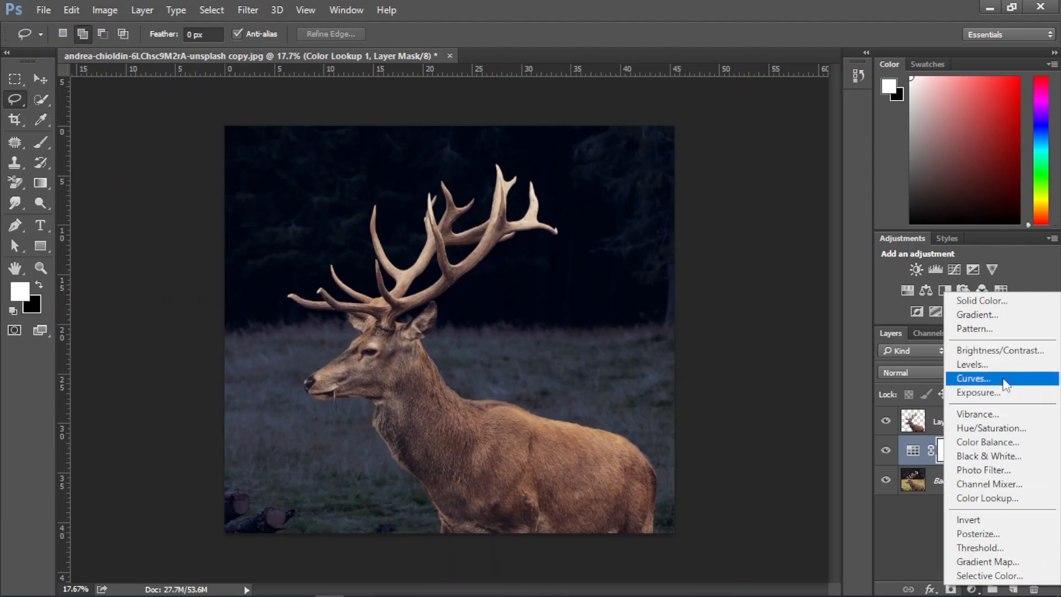
click(990, 456)
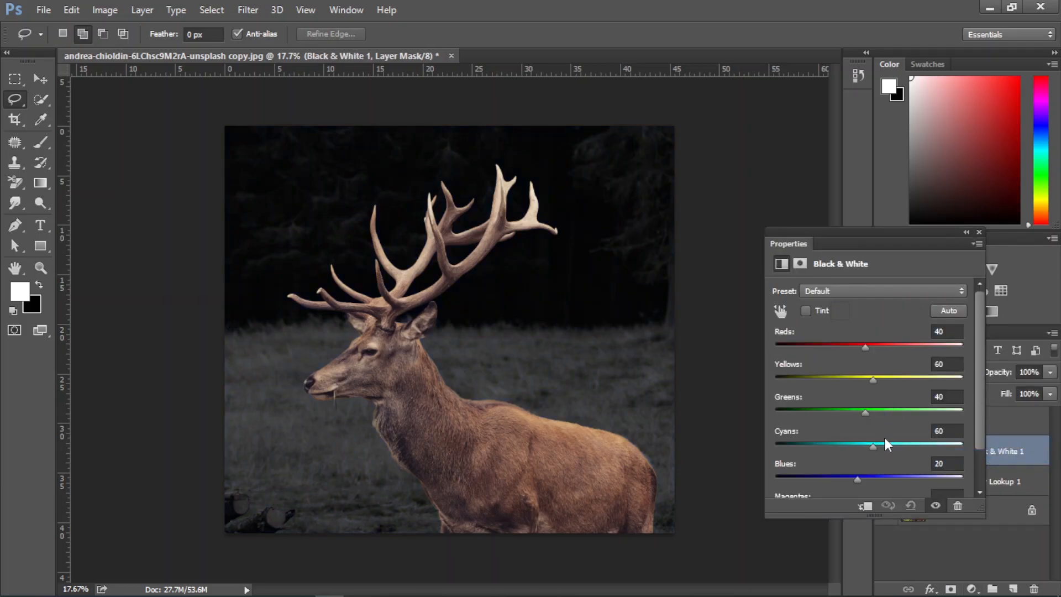
click(979, 233)
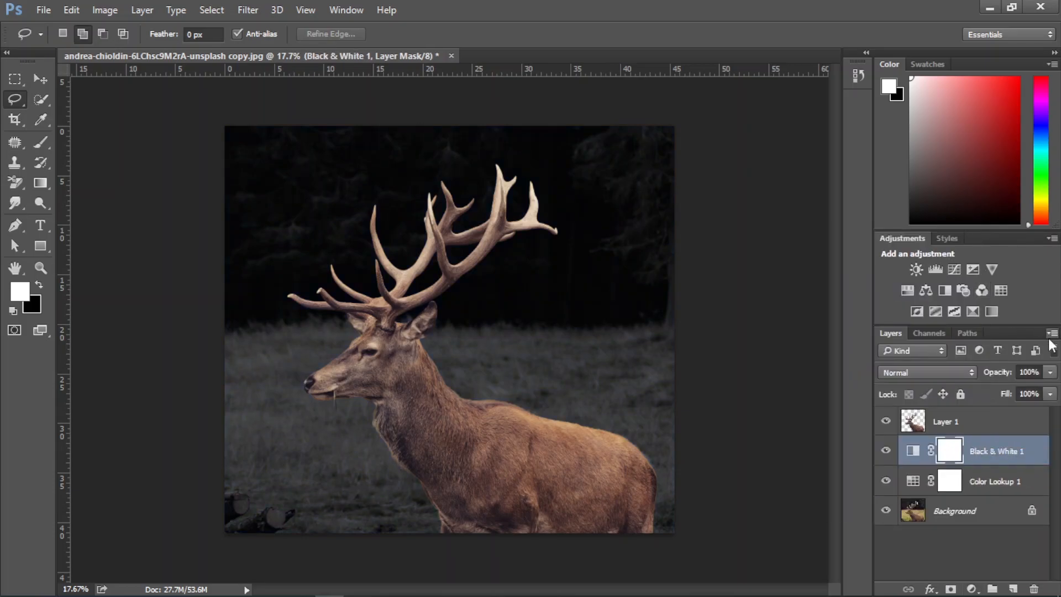
click(1050, 373)
click(1014, 387)
key(Return)
text(50)
key(Return)
Load the deer layer's outline as a selection and subtract the head and body with the Lasso, keeping only the antlers selected
click(913, 430)
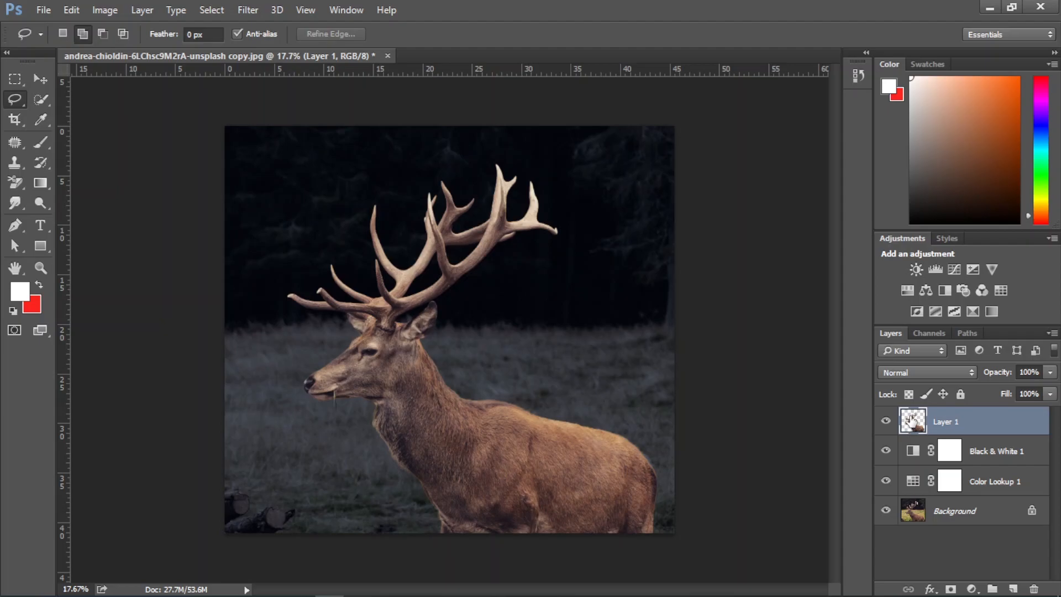
ctrl+click(913, 421)
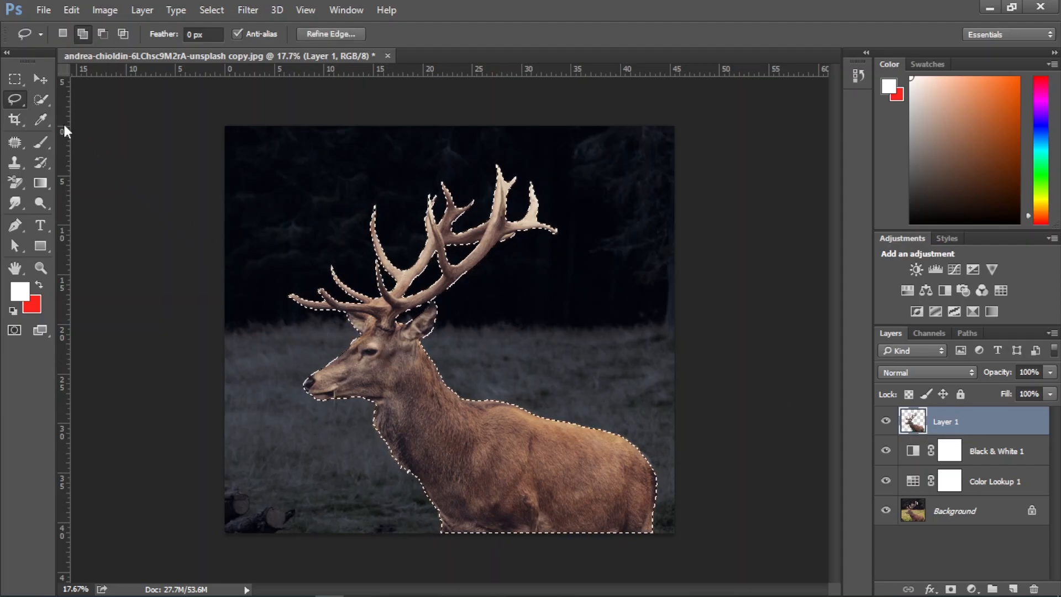
click(103, 33)
scroll(384, 330, up, 3)
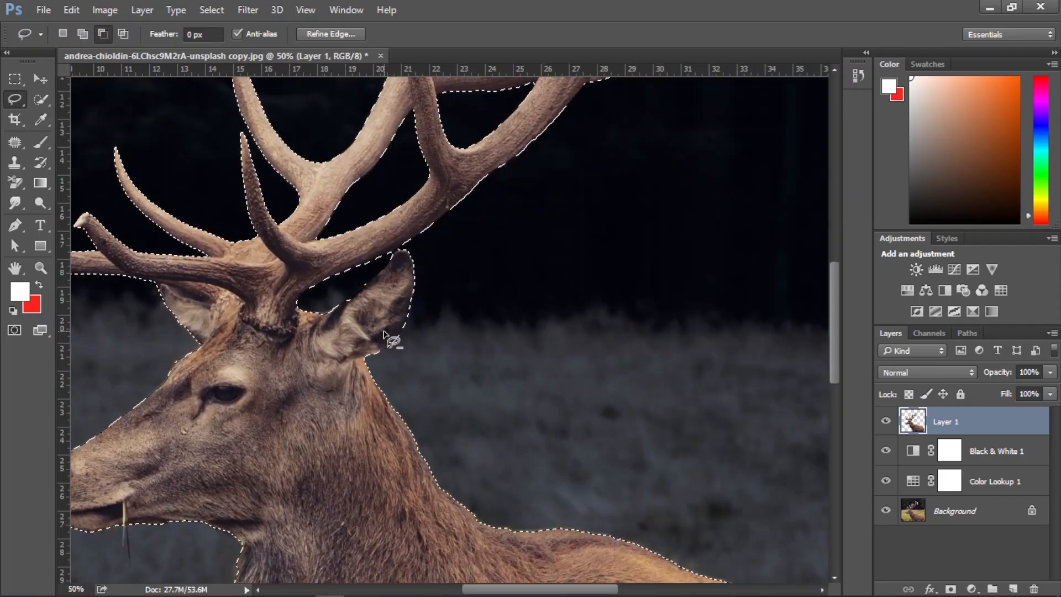
mouse_move(152, 283)
mouse_down()
mouse_move(263, 337)
mouse_move(300, 336)
mouse_move(297, 302)
mouse_move(410, 246)
mouse_move(422, 461)
mouse_move(122, 382)
mouse_up()
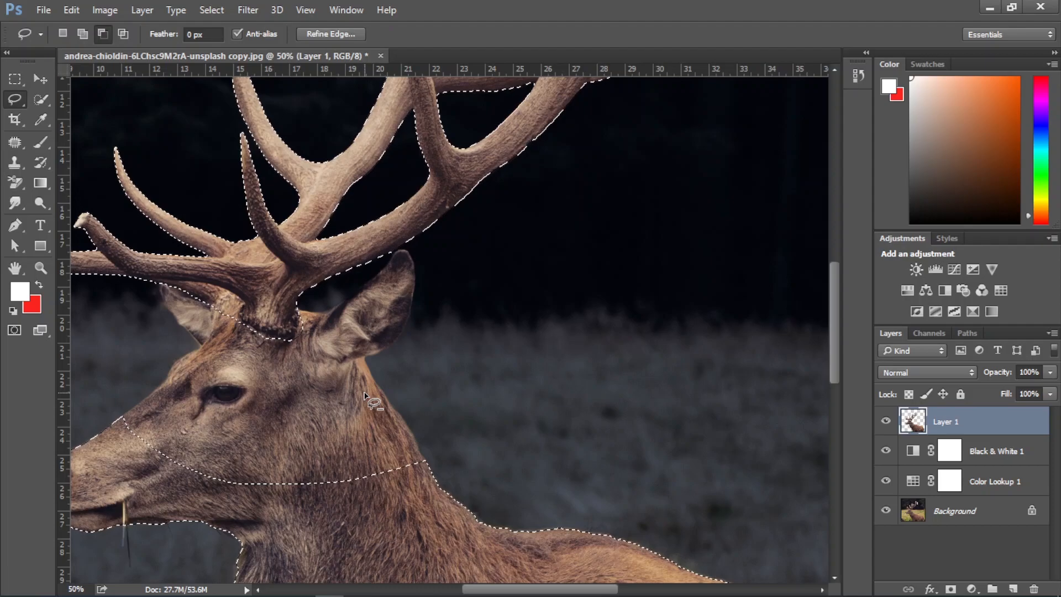
key(ctrl+minus)
key(ctrl+minus)
key(ctrl+minus)
mouse_move(344, 351)
mouse_down()
mouse_move(390, 521)
mouse_move(689, 546)
mouse_move(607, 422)
mouse_move(488, 380)
mouse_move(342, 354)
mouse_up()
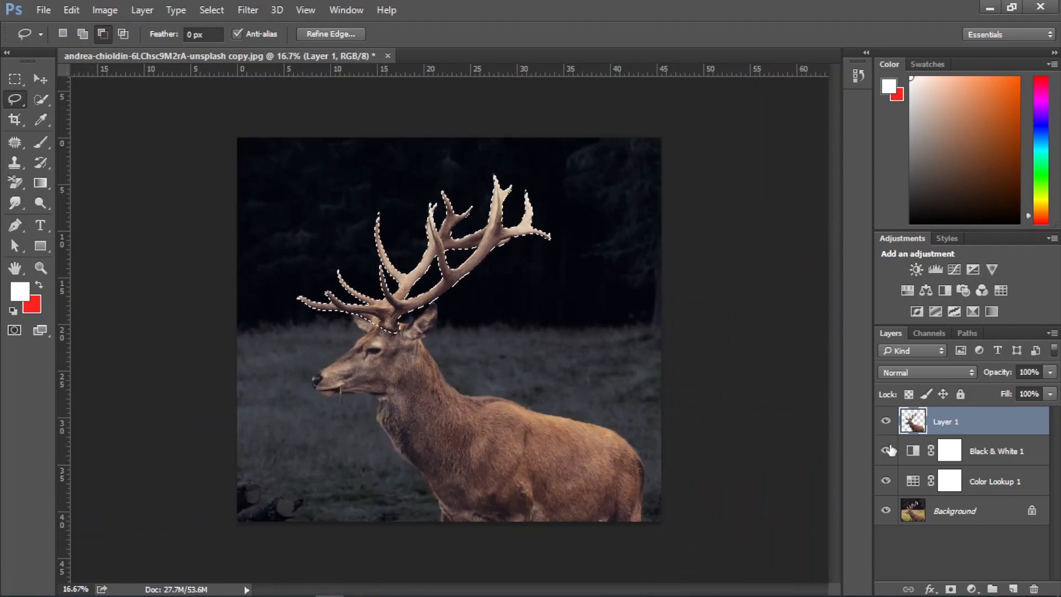
Copy the selected antlers to their own layer and convert that layer to a smart object
key(ctrl+j)
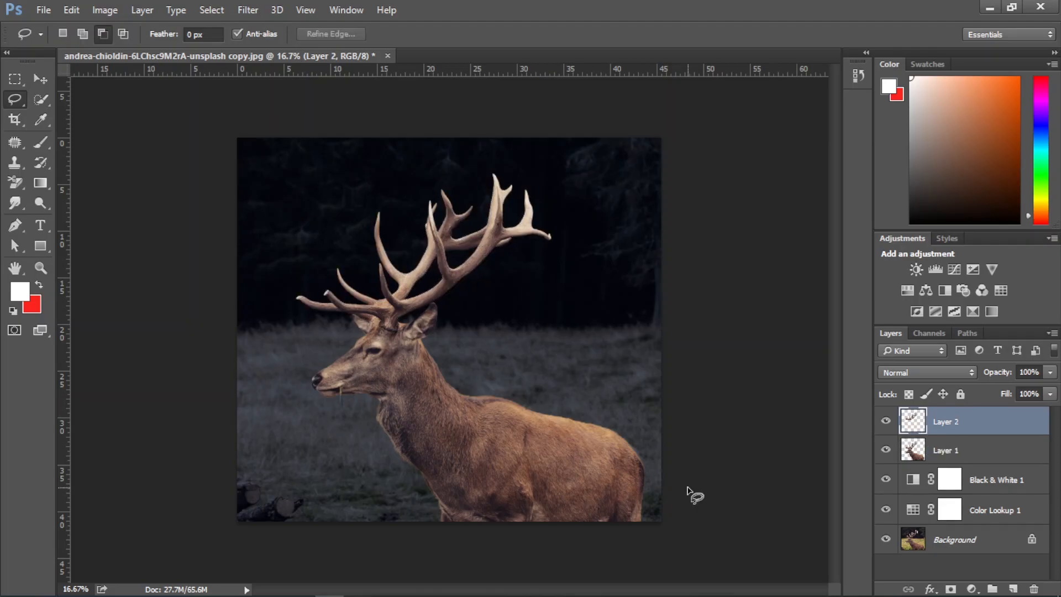
right_click(955, 423)
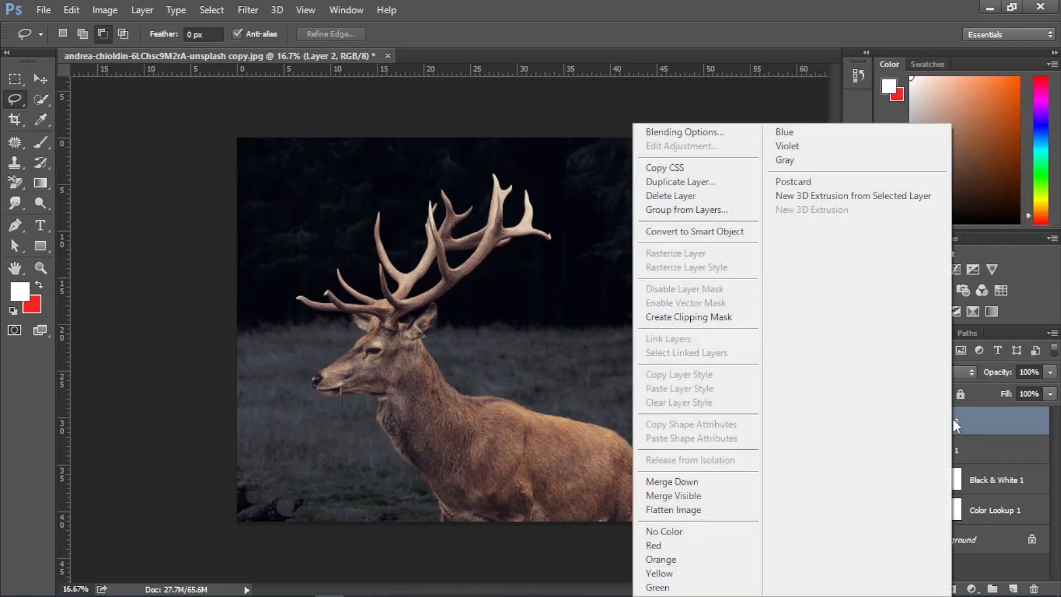
right_click(1003, 419)
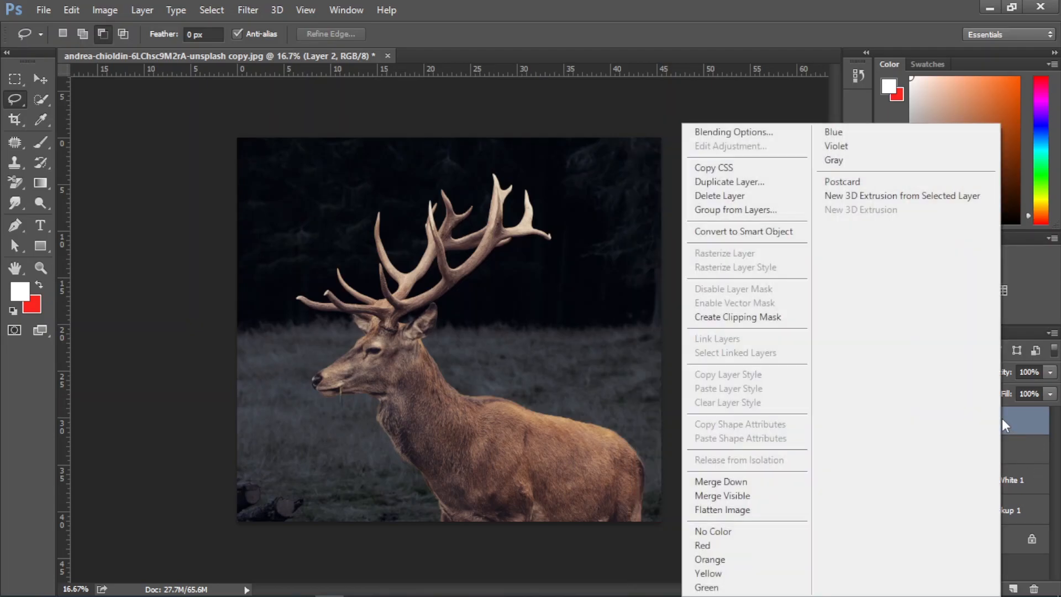
right_click(1017, 425)
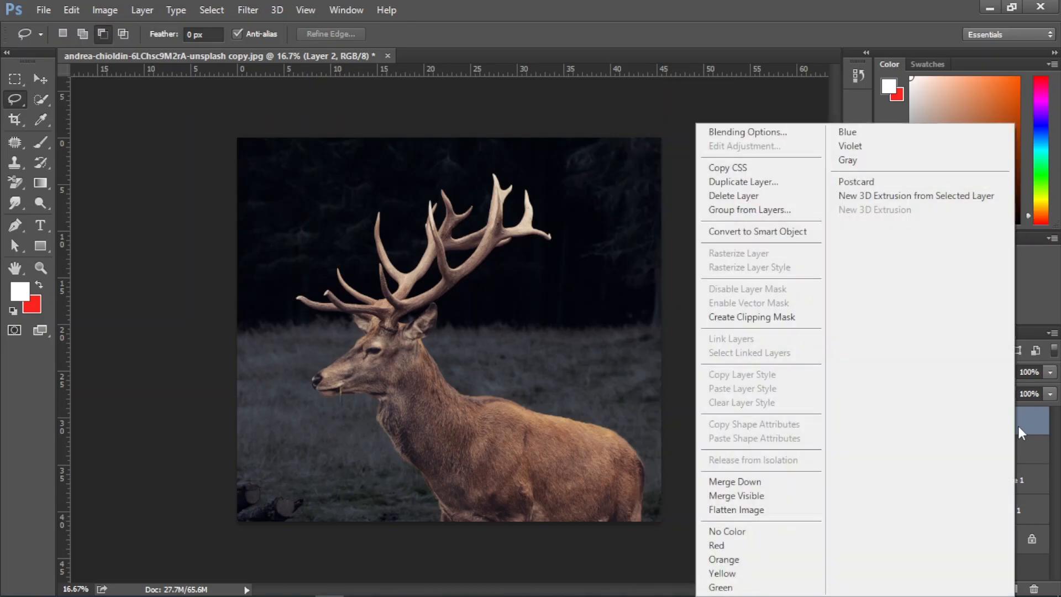
click(763, 233)
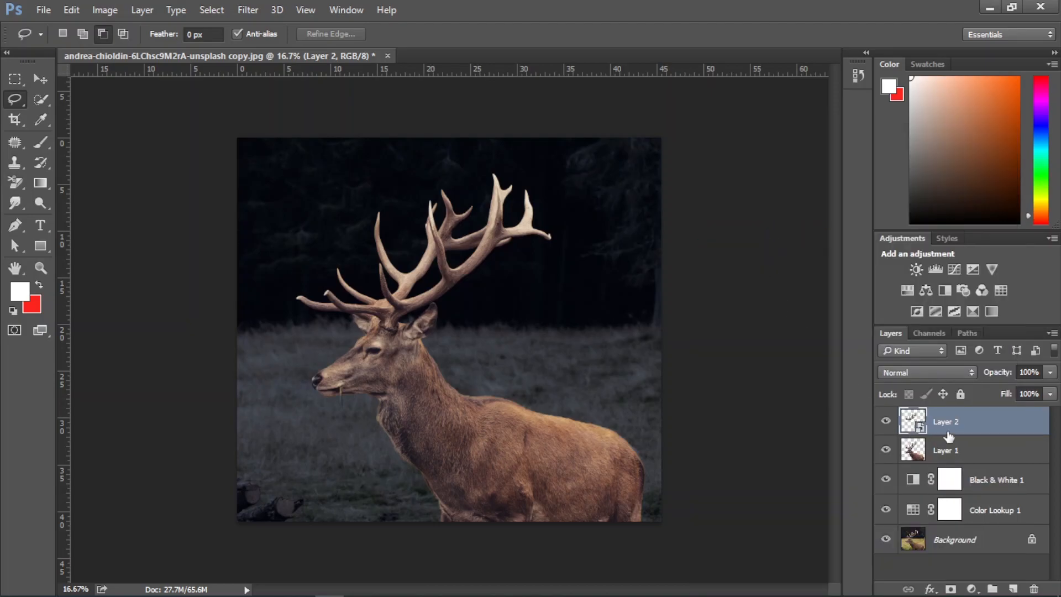
Put the antler layer in a group, duplicate it inside, and set the duplicate's blend mode to Linear Dodge (Add)
key(ctrl+g)
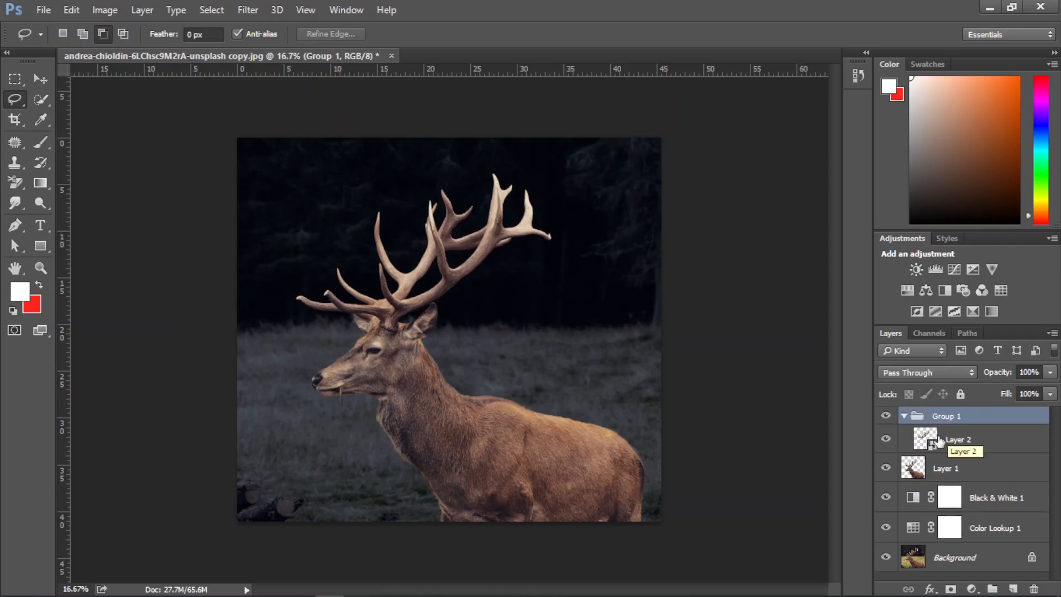
click(965, 440)
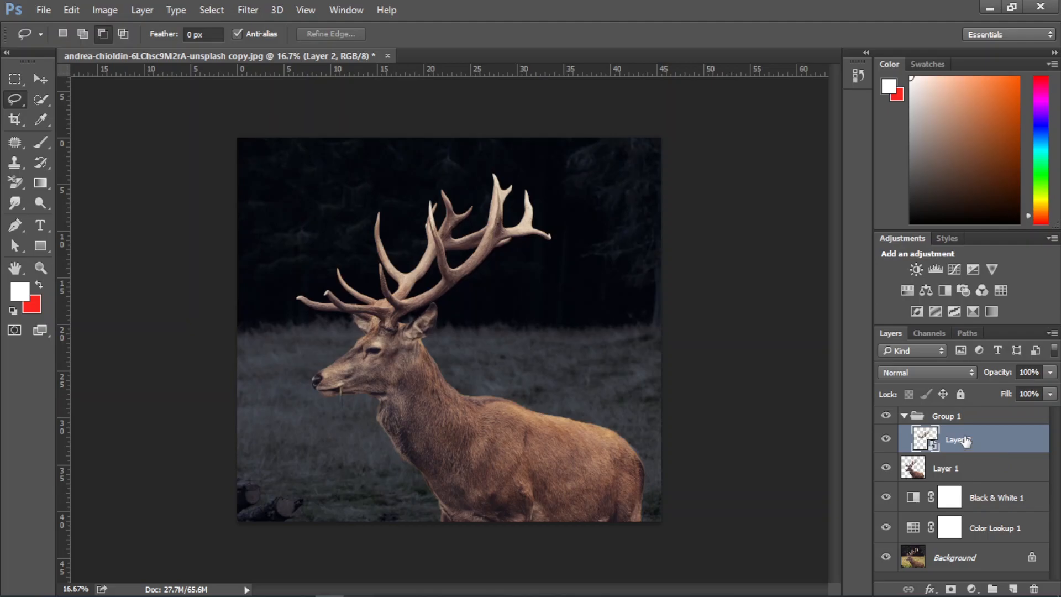
key(ctrl+j)
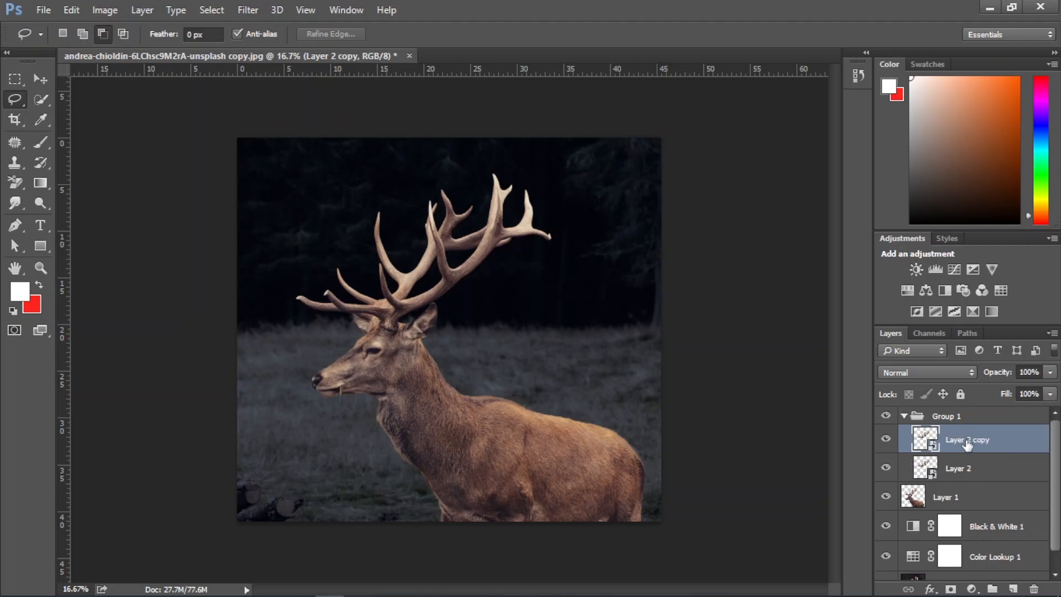
click(914, 372)
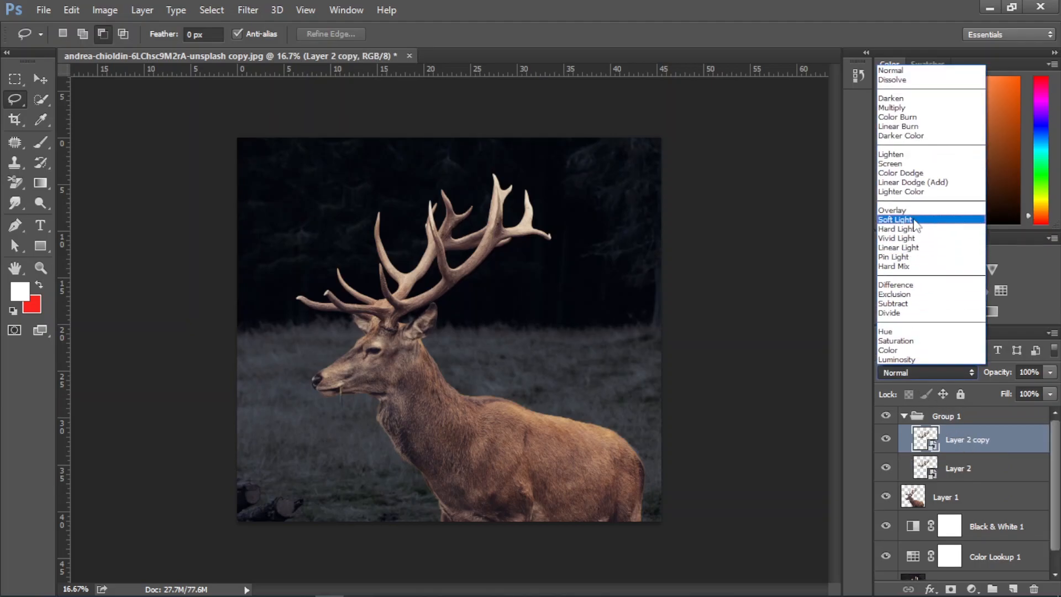
click(915, 184)
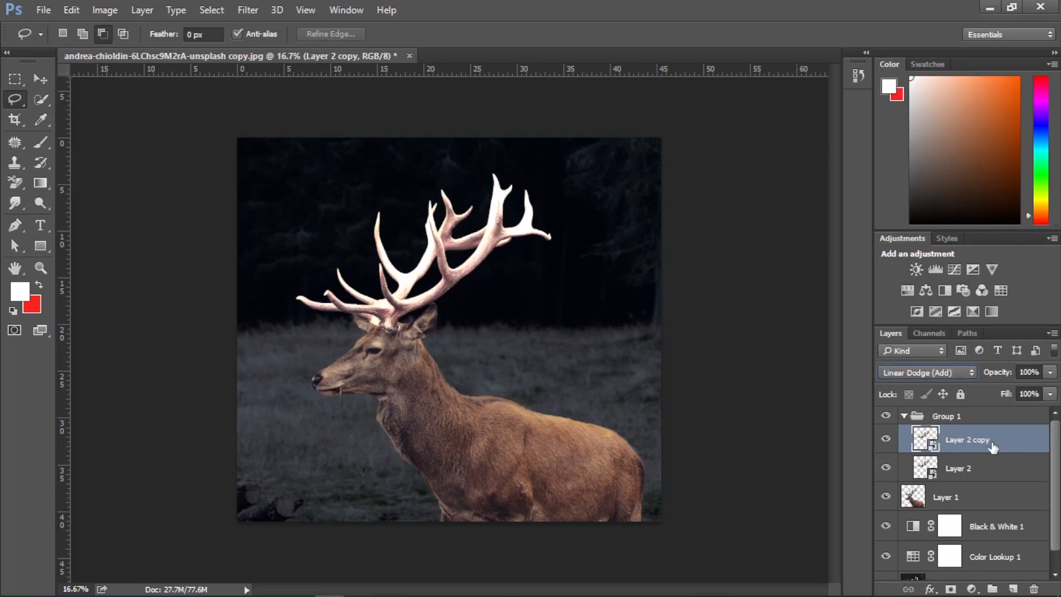
Apply a Gaussian Blur with a 5-pixel radius to the Linear Dodge antler copy
click(247, 11)
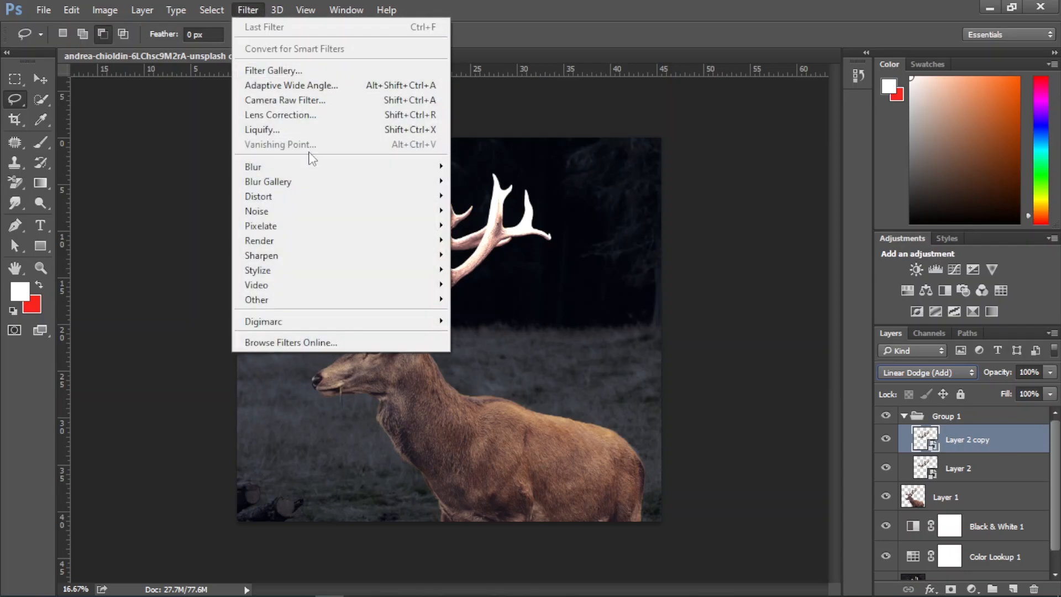
mouse_move(343, 169)
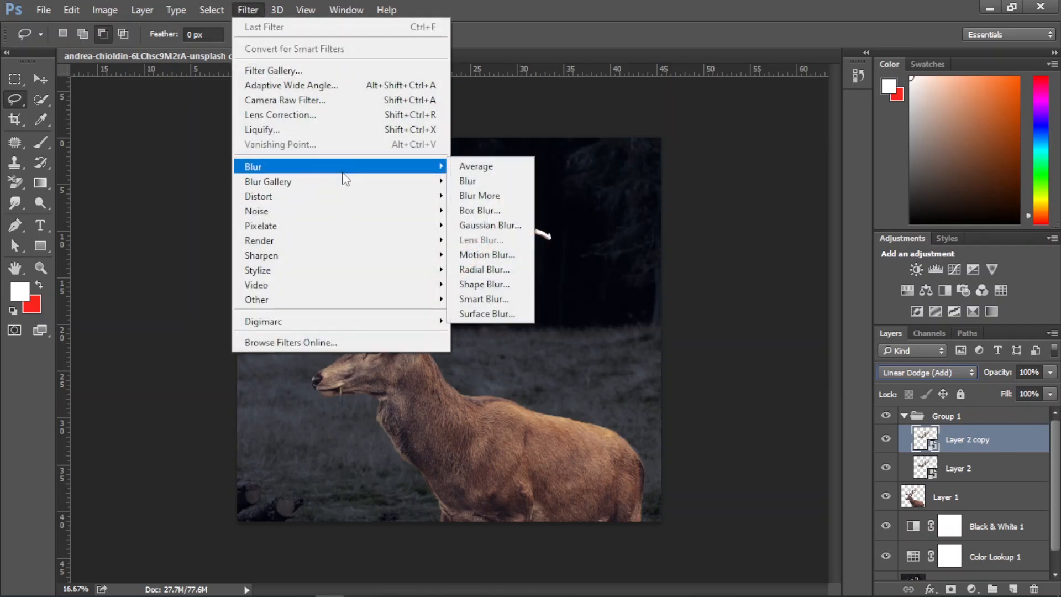
click(492, 225)
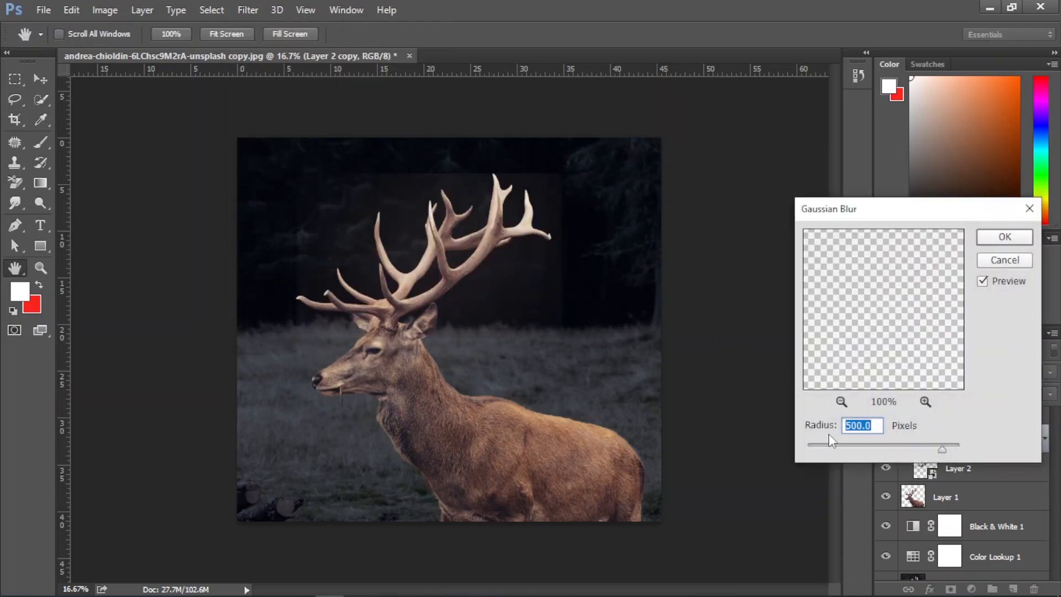
click(830, 446)
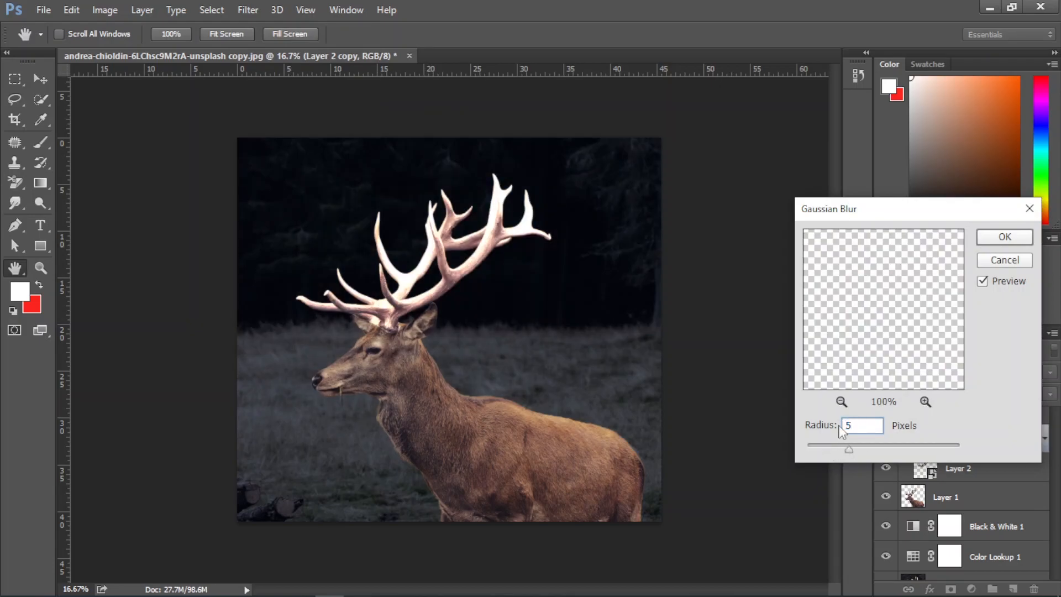
key(Return)
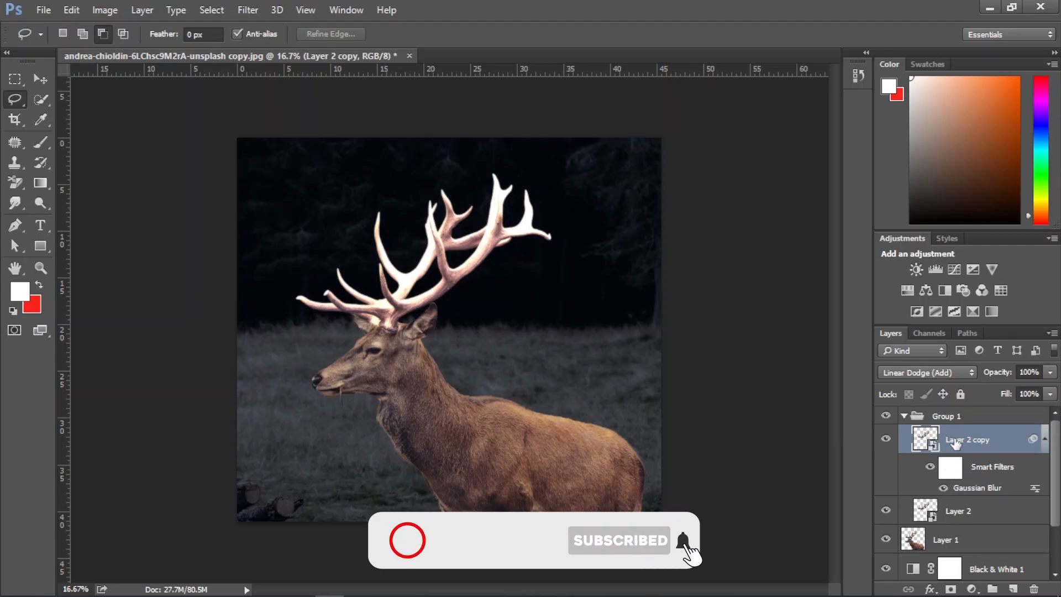
Duplicate the blurred antler copy and set the new copy's Gaussian Blur radius to 100 pixels
key(ctrl+j)
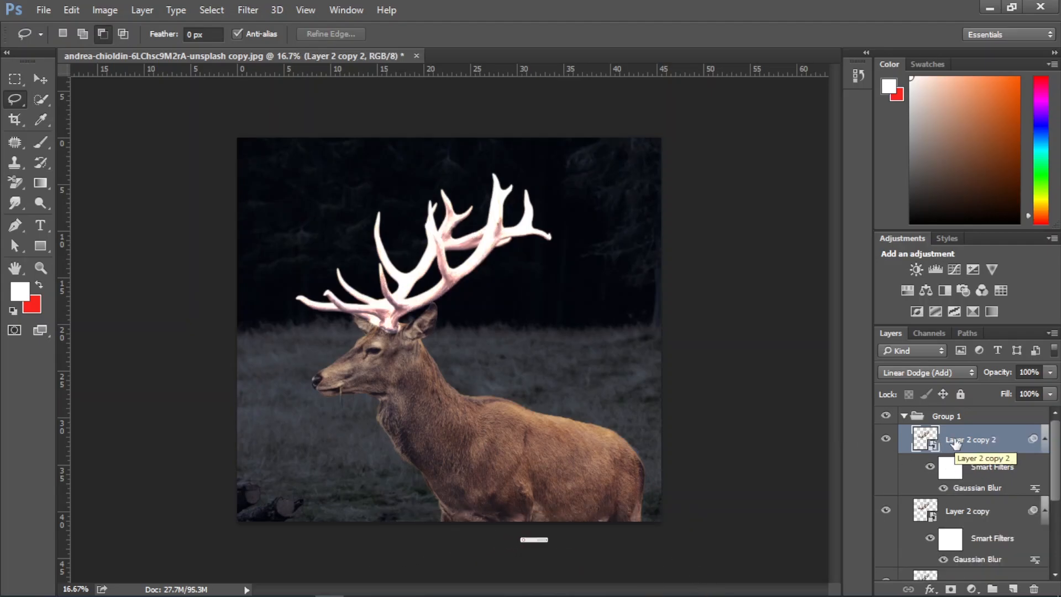
double_click(987, 489)
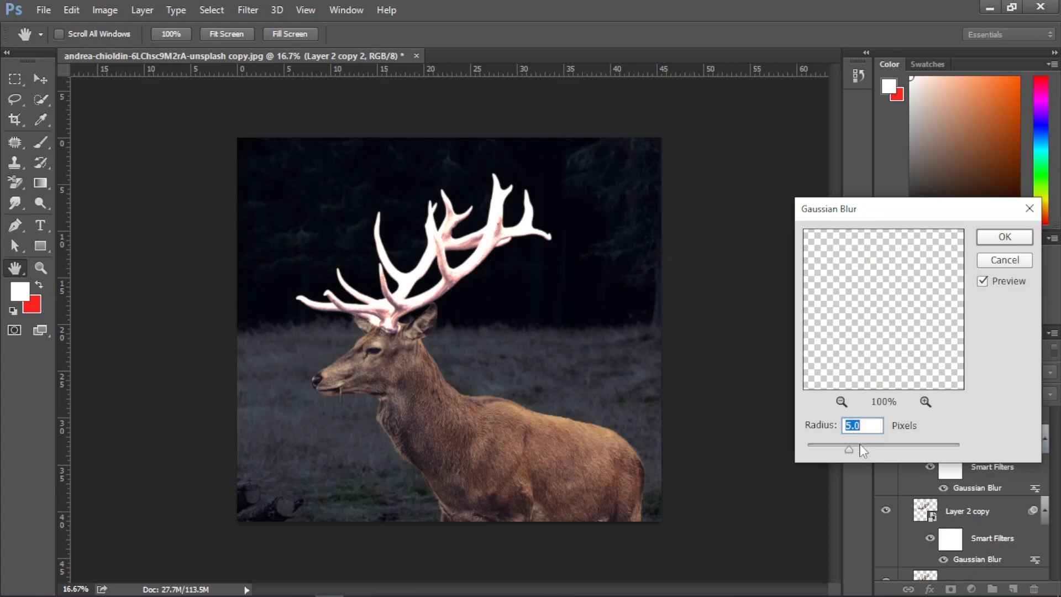
text(100)
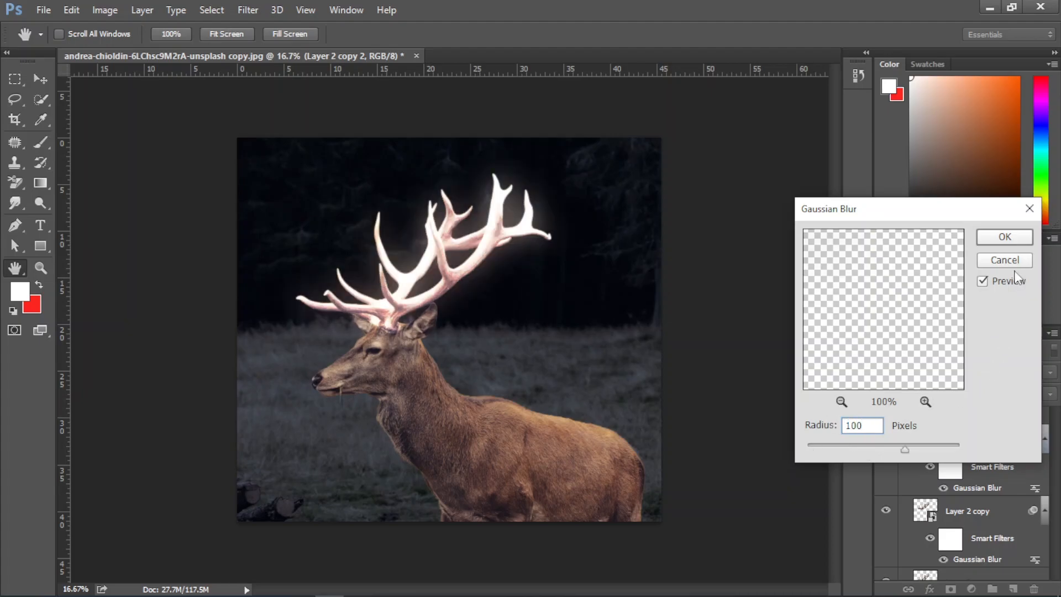
click(508, 239)
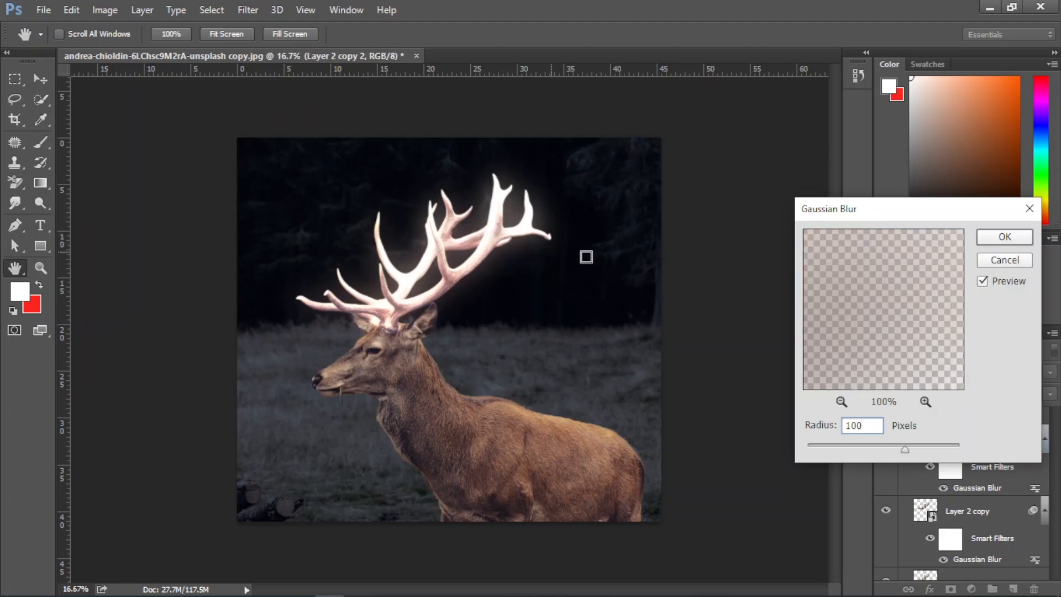
click(995, 241)
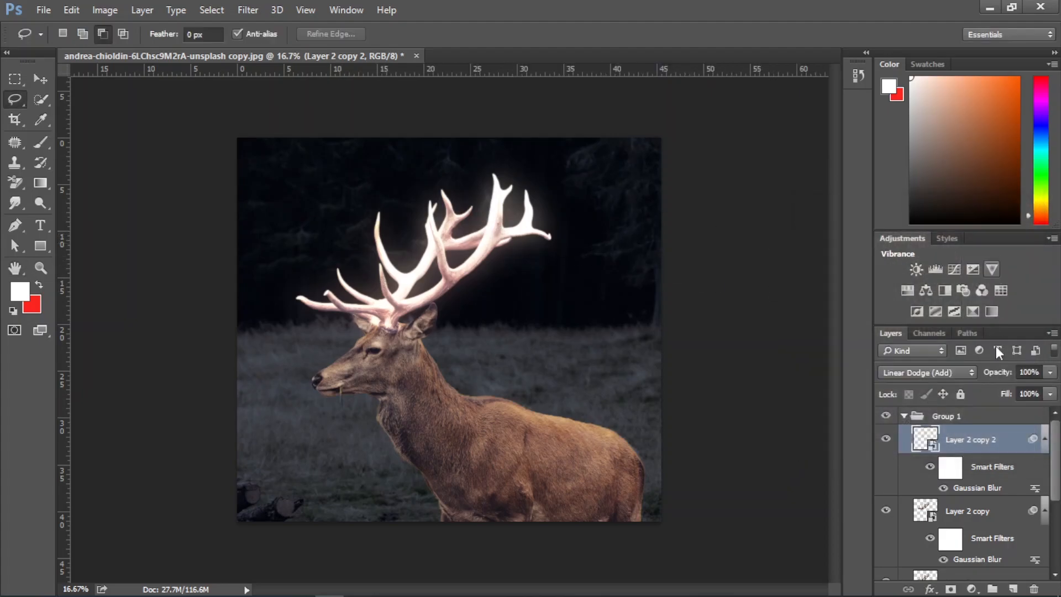
Duplicate the 100-pixel blur layer and set the new copy's Gaussian Blur radius to 250 pixels
key(ctrl+j)
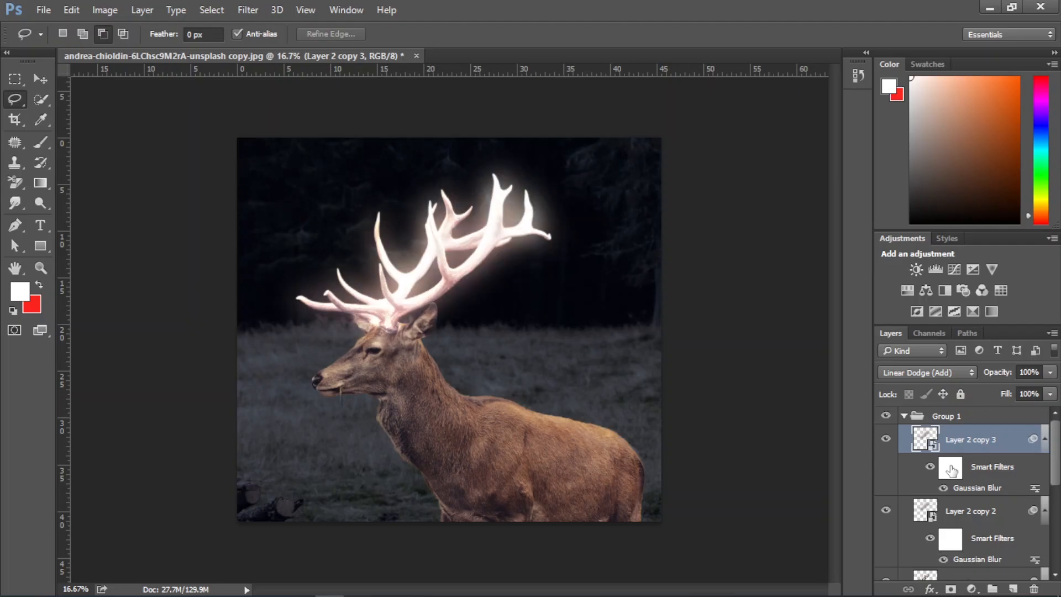
double_click(975, 489)
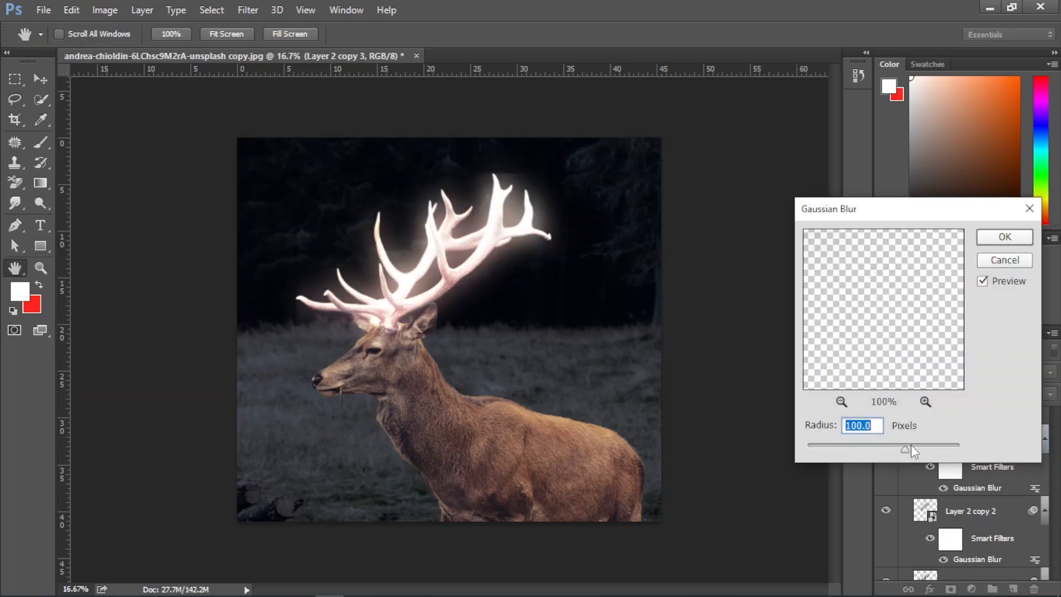
text(250)
key(Return)
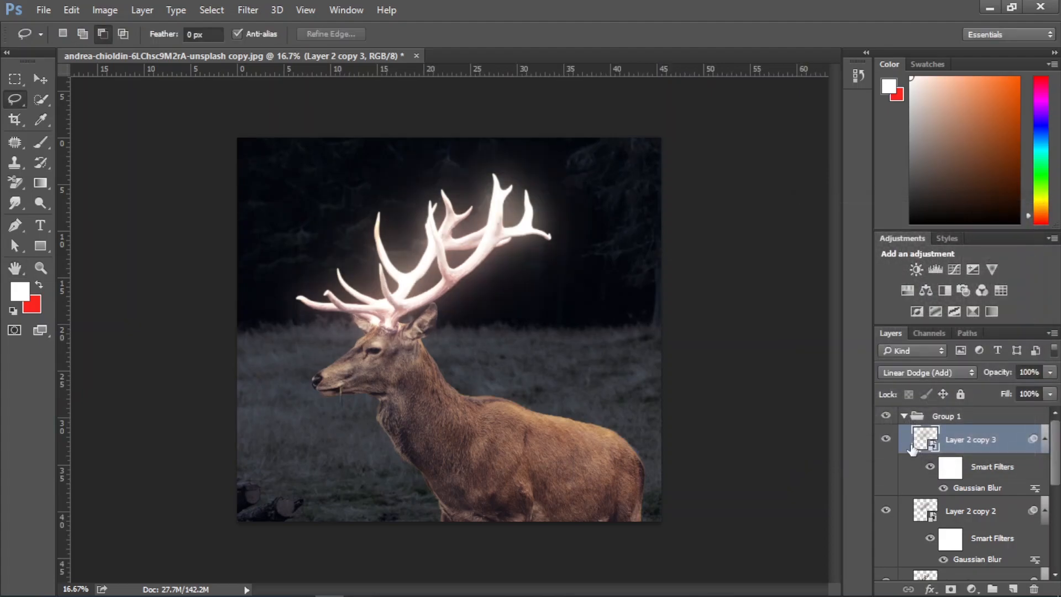
Duplicate the 250-pixel blur layer and set the new copy's Gaussian Blur radius to 500 pixels
key(ctrl+j)
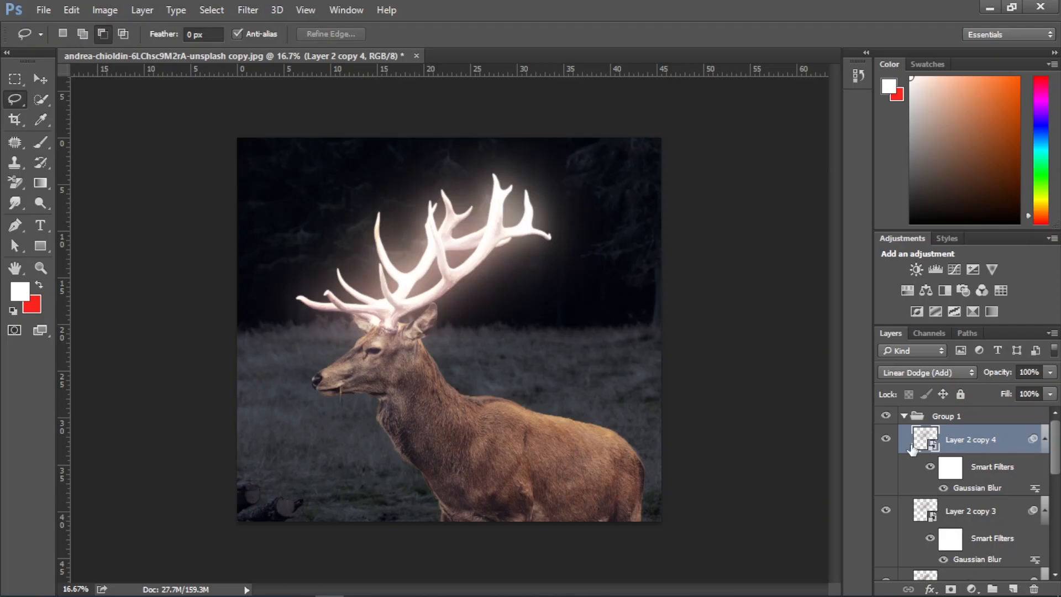
double_click(979, 489)
text(500)
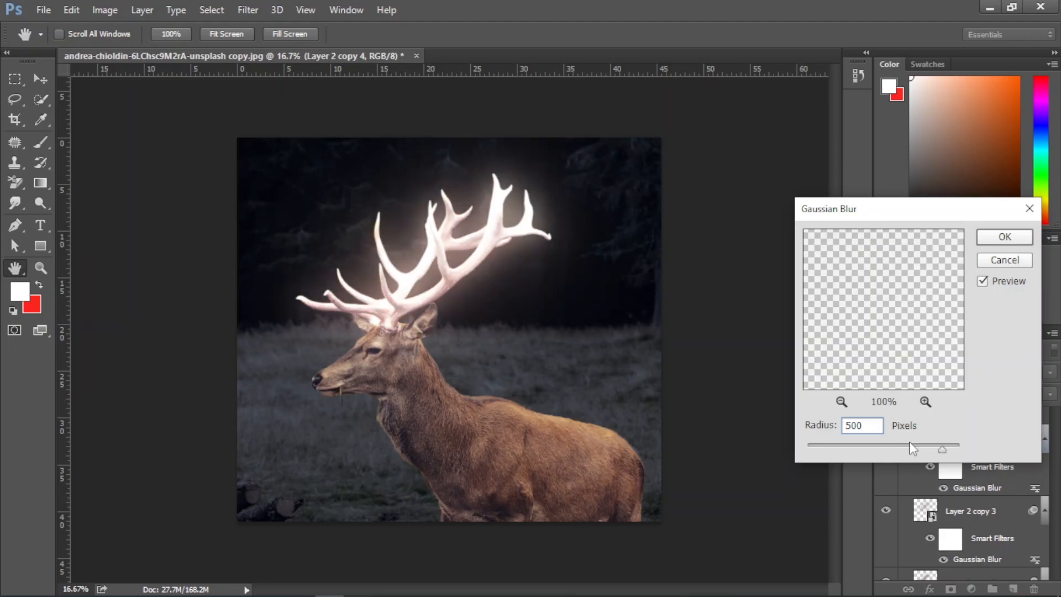
key(Return)
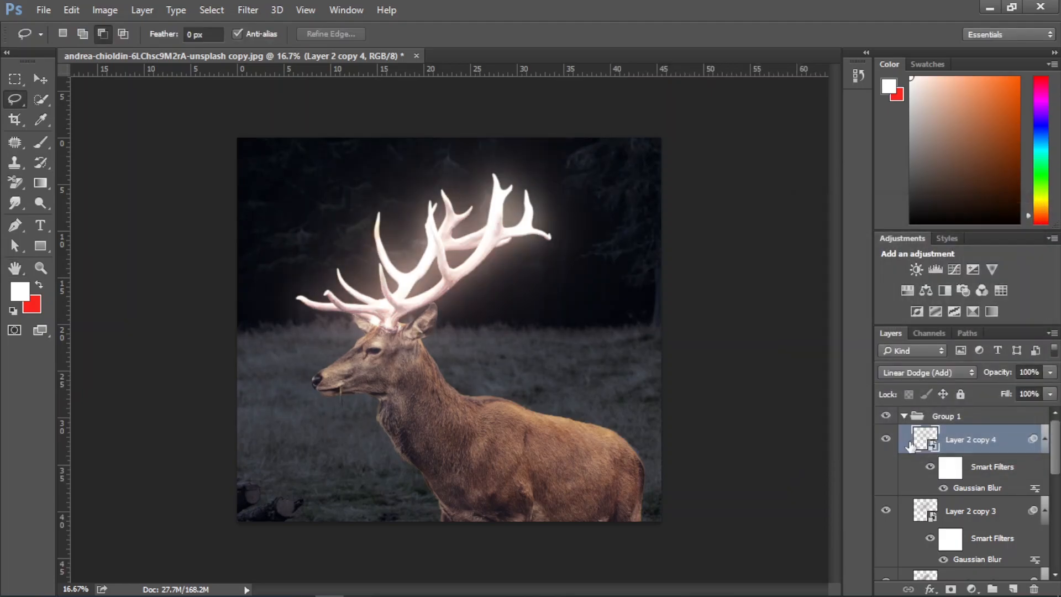
Collapse the antler glow group and compare the image with the group and the deer cutout layer hidden and shown
click(904, 416)
click(887, 418)
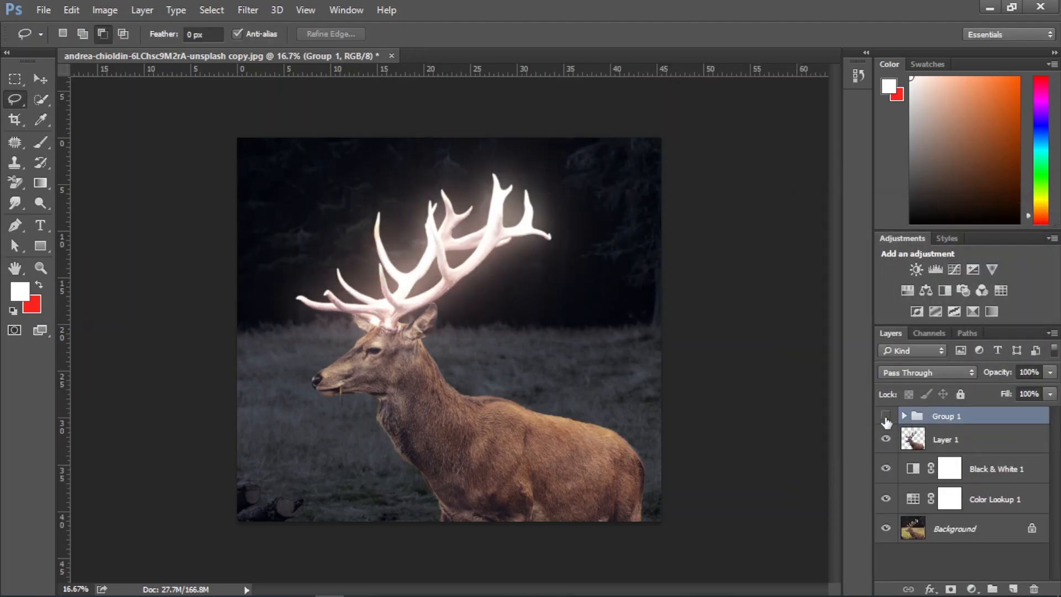
click(887, 416)
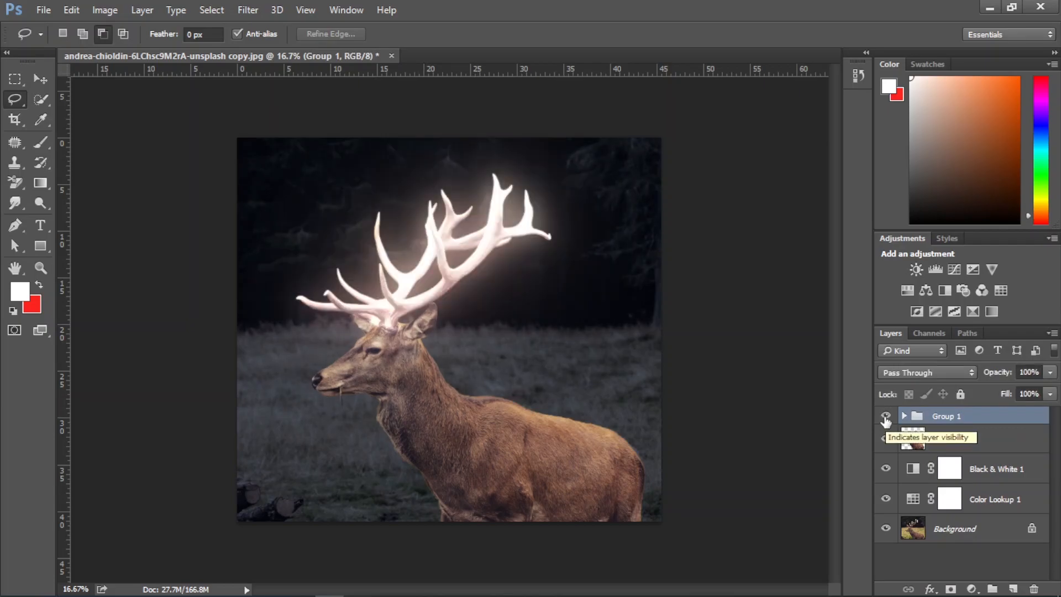
click(886, 416)
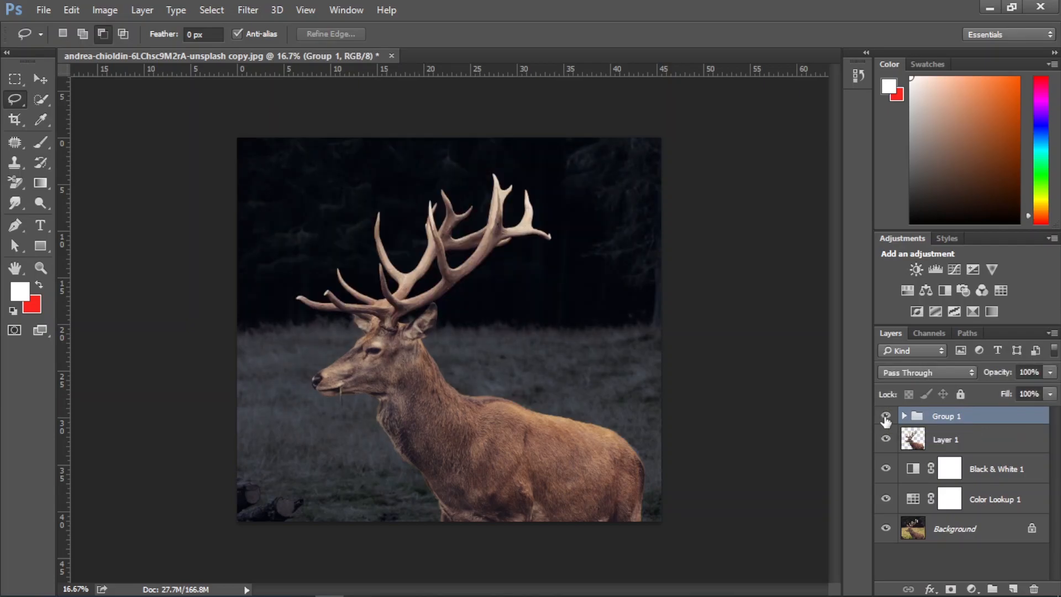
click(886, 417)
click(886, 440)
click(886, 441)
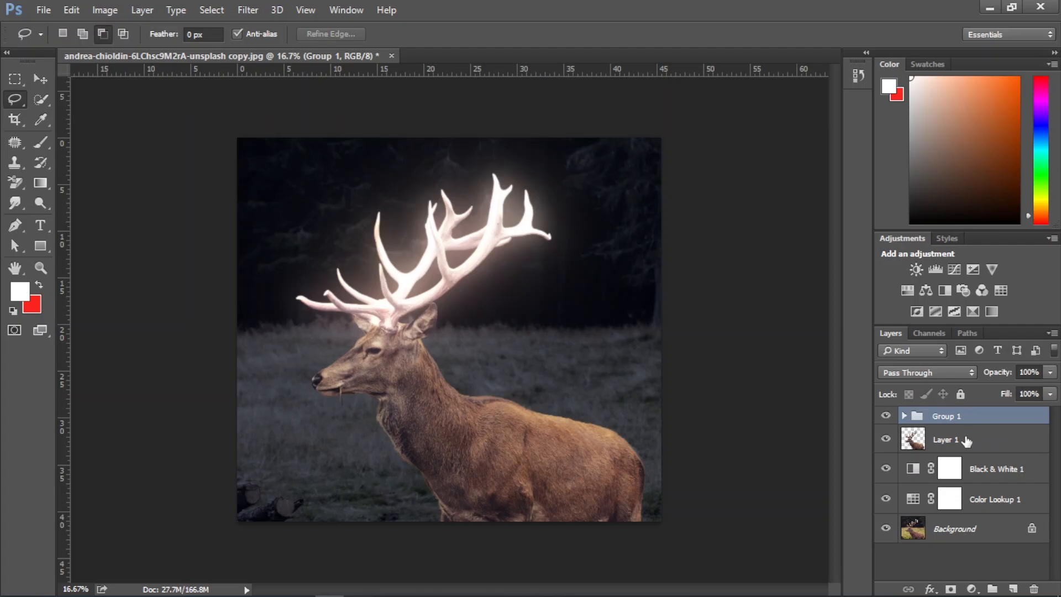
Add a Hue/Saturation adjustment clipped to the antler glow group, shifting the hue to golden yellow and setting saturation to +69
click(973, 590)
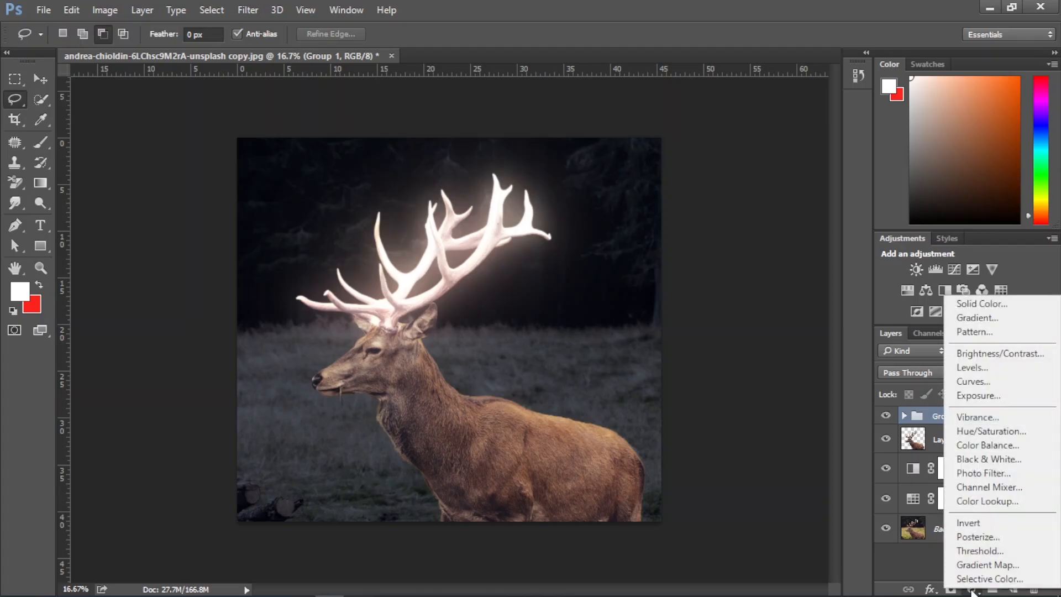
click(1004, 430)
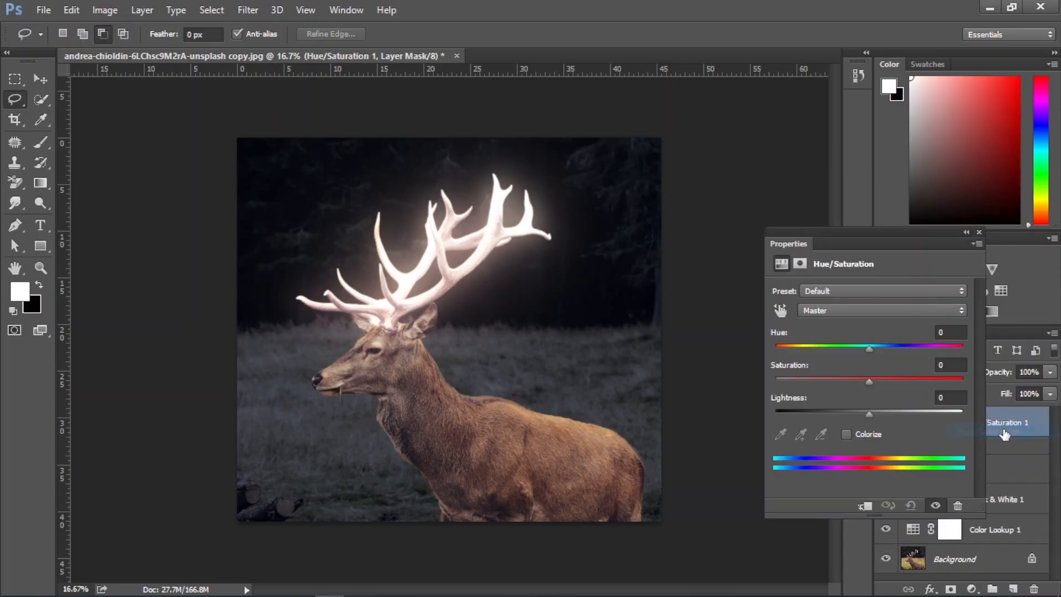
drag(869, 350, 932, 383)
click(864, 505)
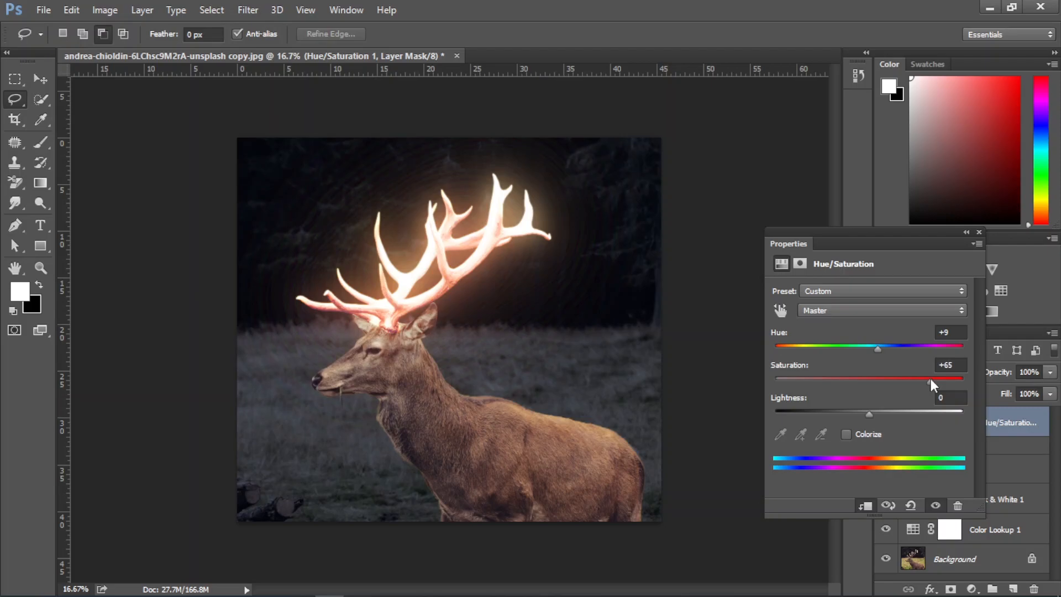
drag(880, 348, 897, 347)
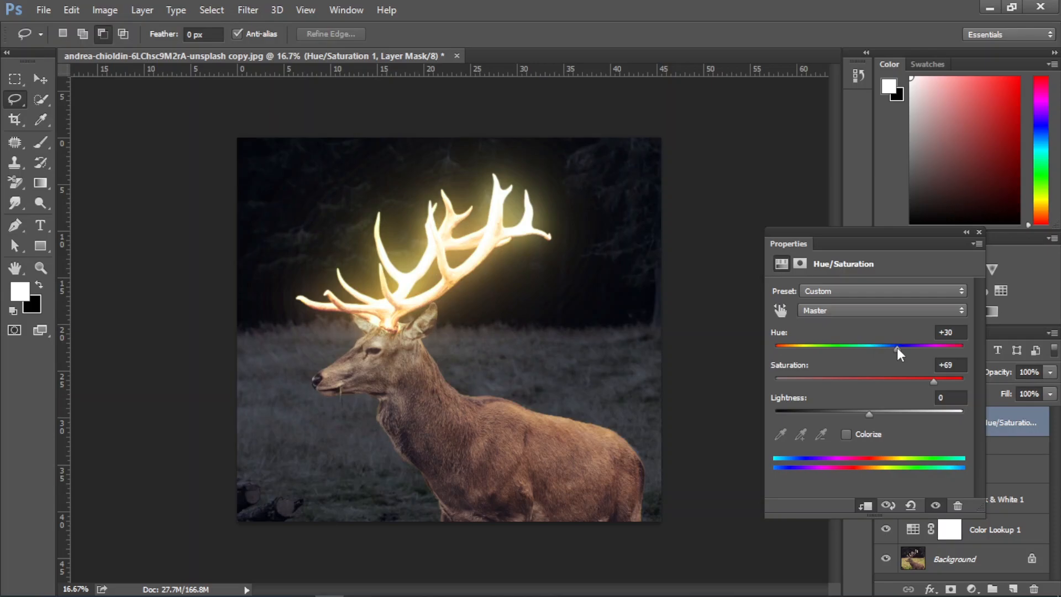
mouse_move(897, 348)
mouse_down()
mouse_move(949, 348)
mouse_move(882, 349)
mouse_move(893, 348)
mouse_up()
click(980, 233)
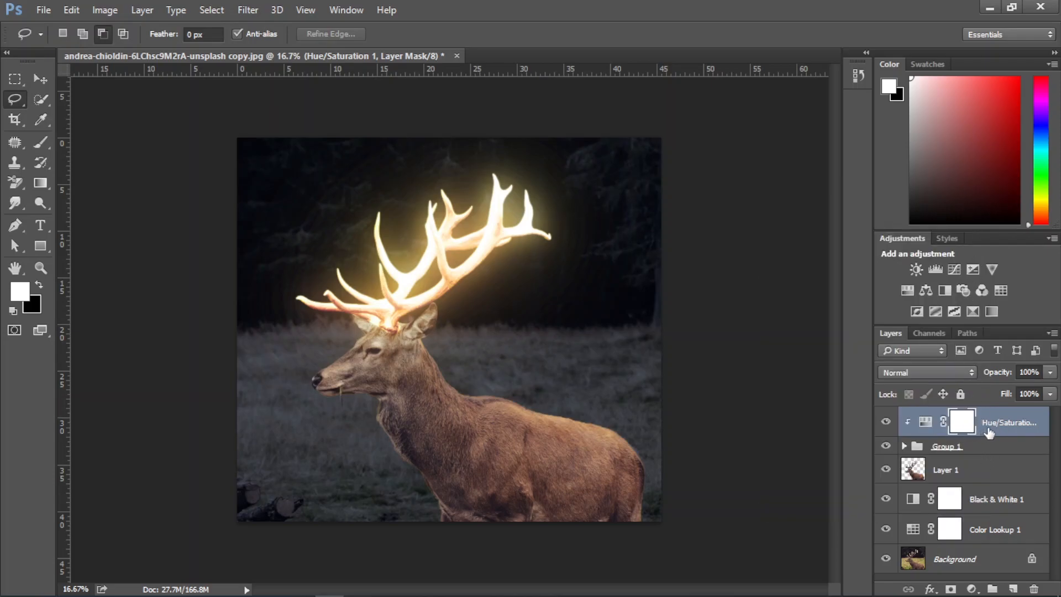
Add a Curves adjustment directly above the deer cutout layer and pull the middle of the RGB curve down to darken the scene
click(975, 474)
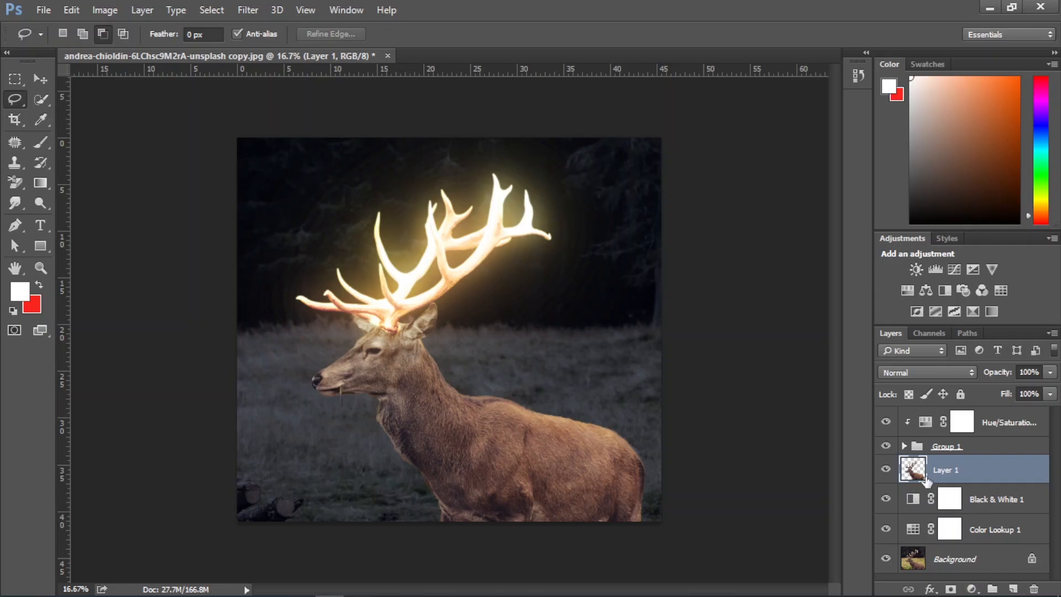
click(887, 471)
click(887, 471)
click(886, 471)
click(885, 471)
click(973, 589)
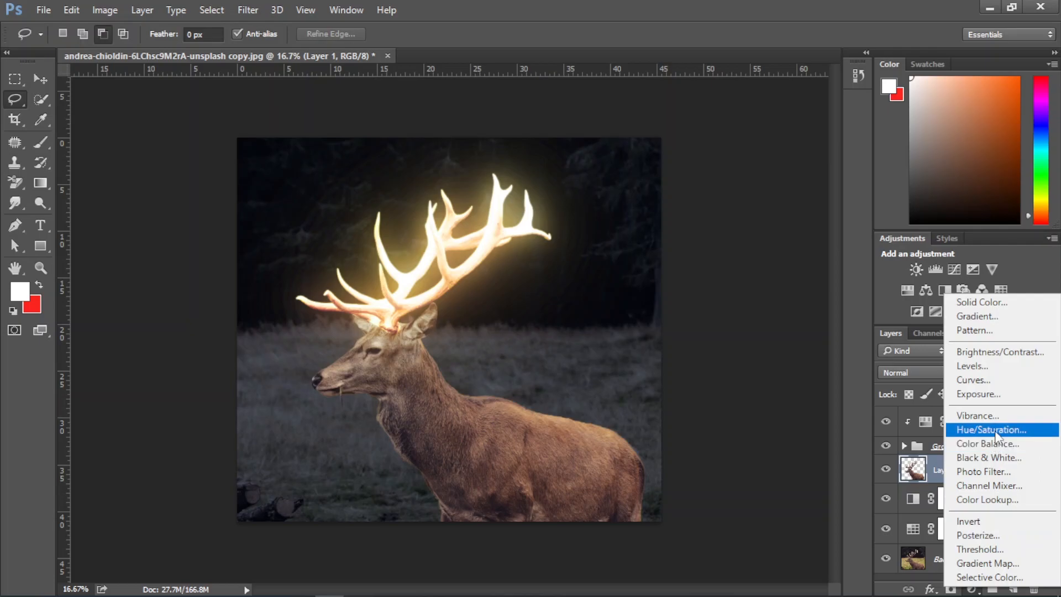
click(982, 381)
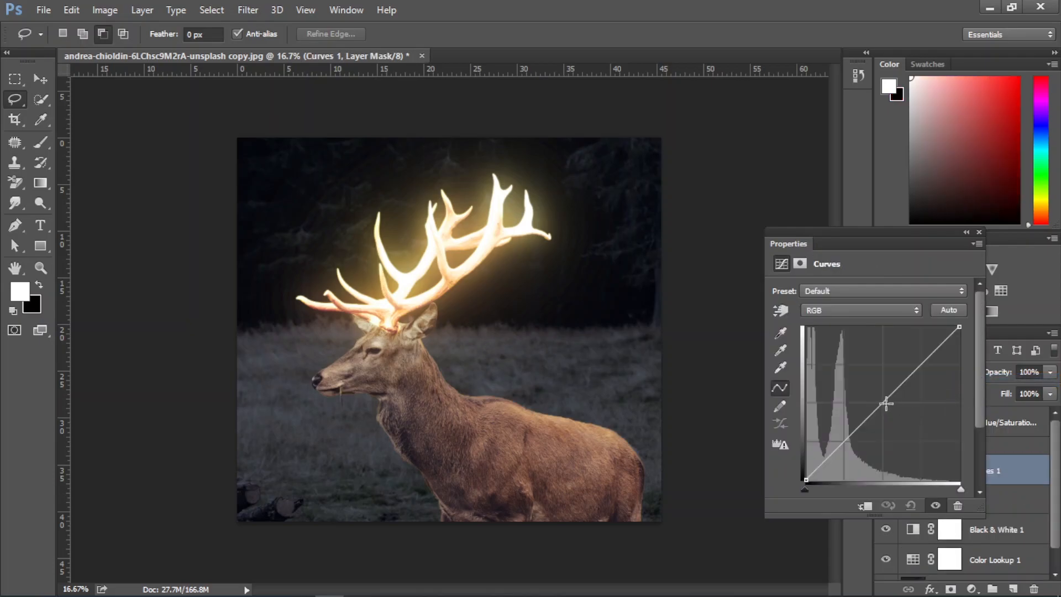
drag(883, 403, 898, 416)
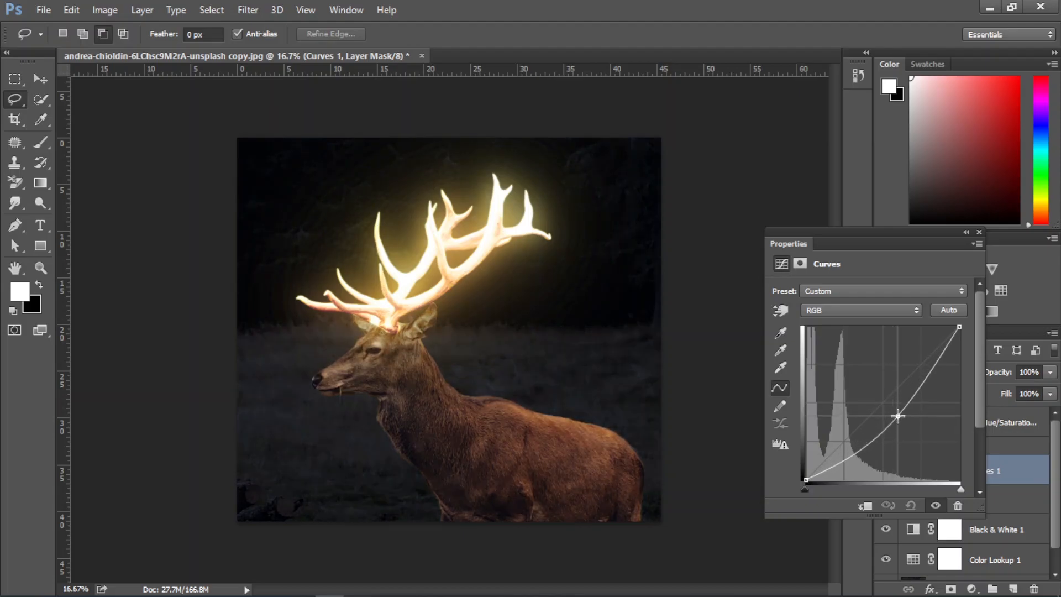
drag(898, 415, 902, 415)
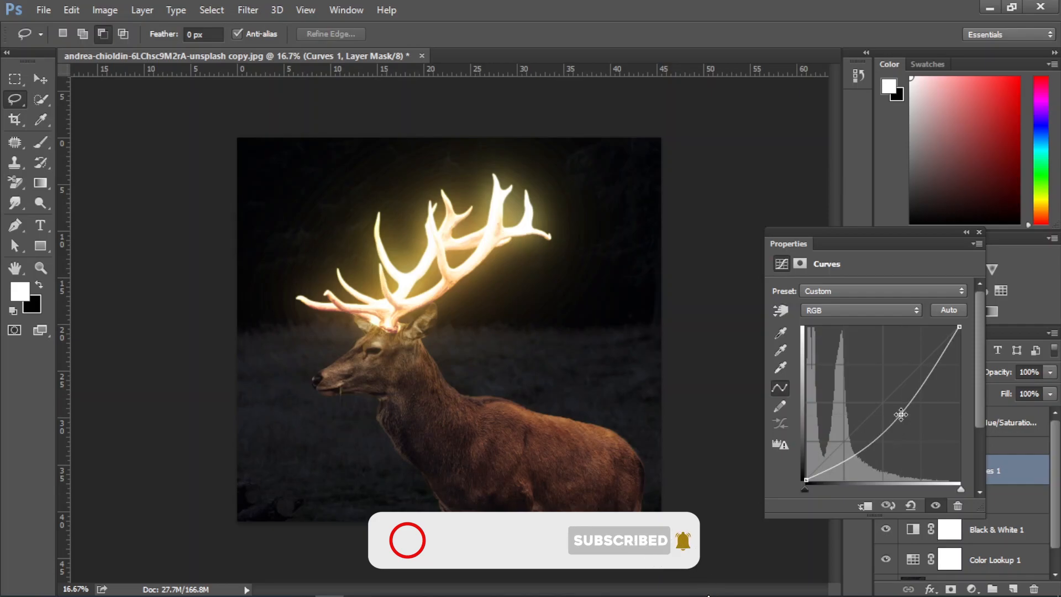
click(979, 233)
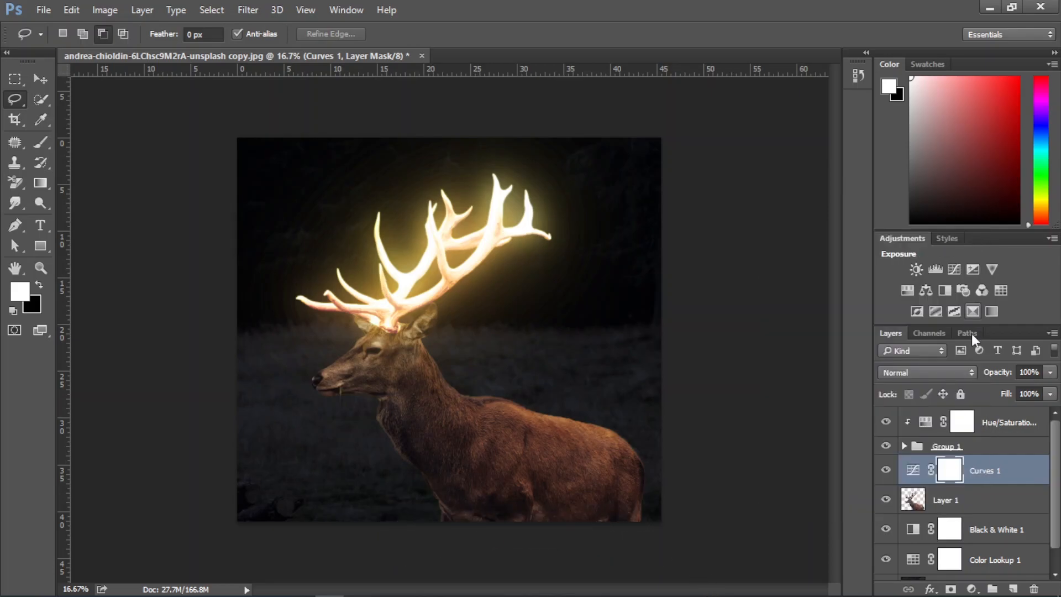
Activate the Brush tool with black as the foreground colour for painting on the Curves mask
click(42, 143)
mouse_move(397, 399)
mouse_down()
mouse_move(343, 405)
mouse_move(373, 430)
mouse_up()
click(39, 284)
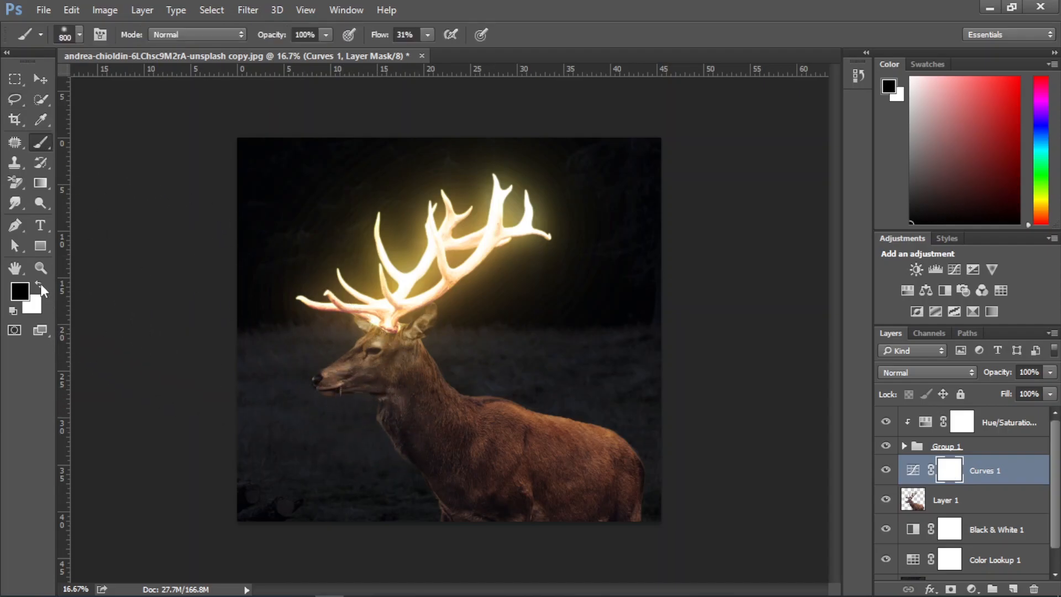
click(25, 296)
drag(645, 439, 614, 469)
click(989, 239)
mouse_move(369, 480)
mouse_down()
mouse_move(340, 412)
mouse_move(428, 520)
mouse_move(328, 444)
mouse_move(383, 446)
mouse_move(450, 483)
mouse_up()
key(ctrl+z)
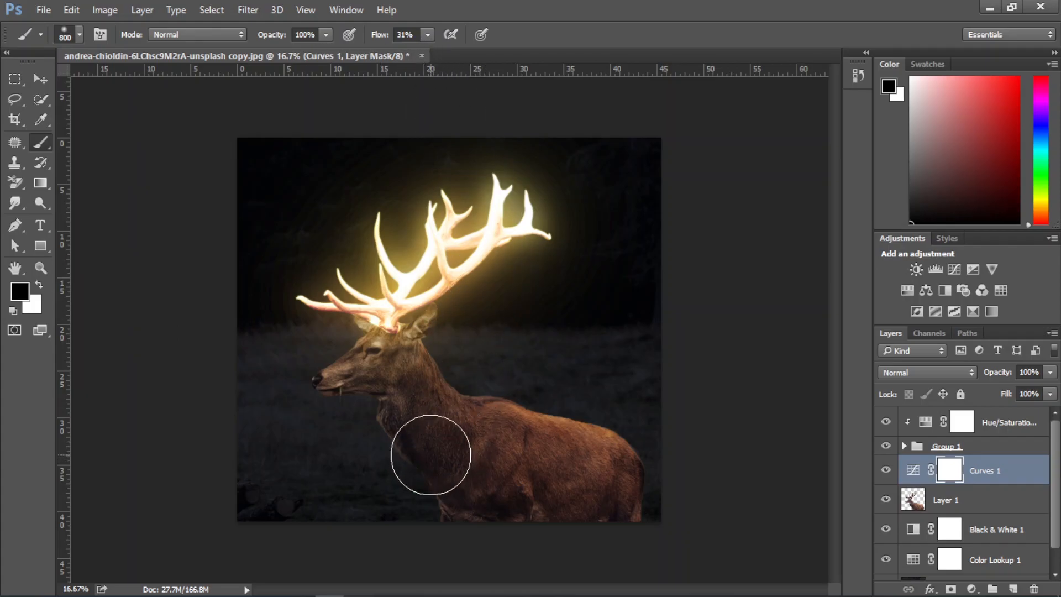
Load the deer cutout's outline as a selection, brush black on the Curves mask along the chest and neck edge, and deselect
scroll(419, 478, up, 2)
scroll(427, 474, up, 1)
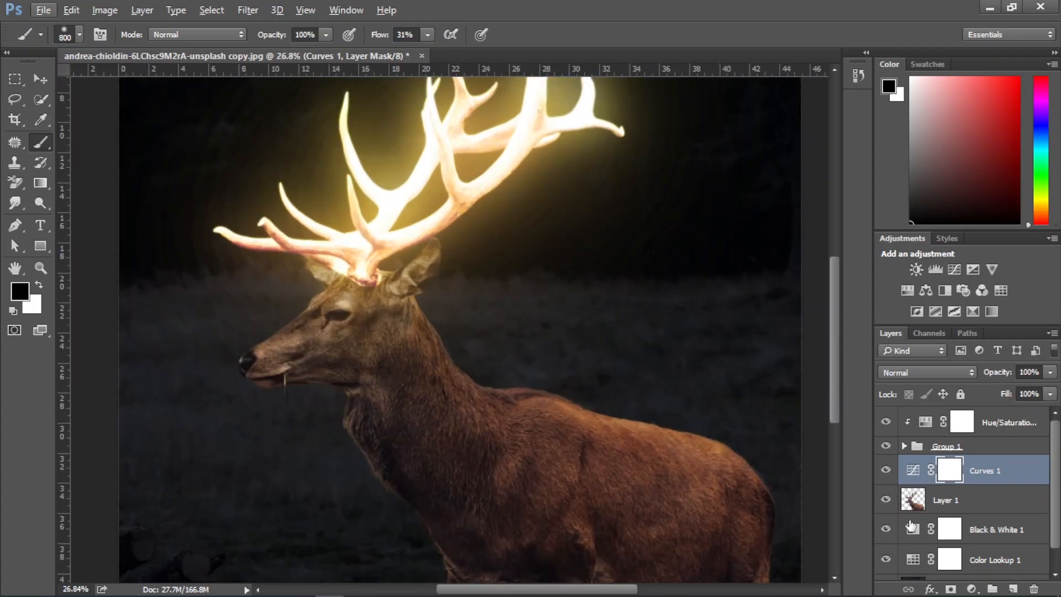
ctrl+click(913, 500)
scroll(543, 411, down, 3)
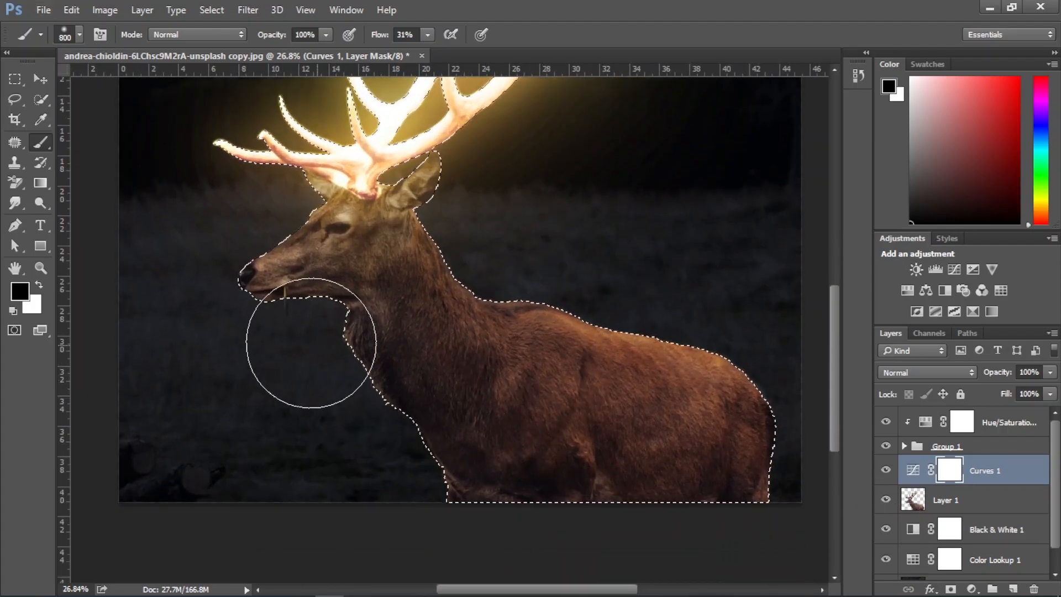
mouse_move(392, 462)
mouse_down()
mouse_move(465, 513)
mouse_move(598, 549)
mouse_move(718, 555)
mouse_move(440, 458)
mouse_move(345, 409)
mouse_move(553, 542)
mouse_move(391, 422)
mouse_up()
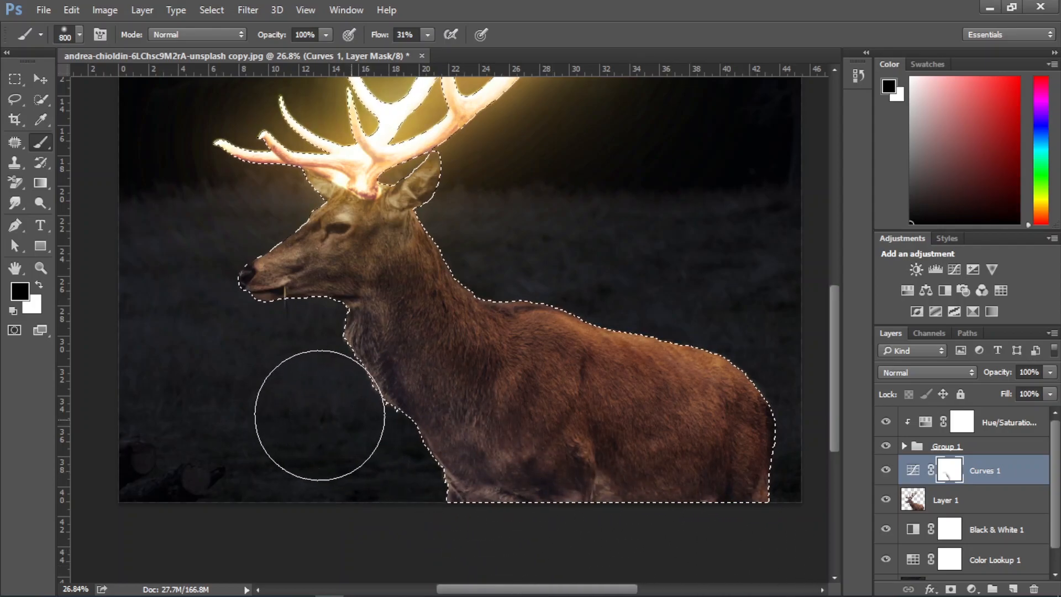
key(ctrl+d)
Swap the brush colour to white and paint on the Curves mask over the deer's lower body to restore some darkening
scroll(503, 429, down, 1)
scroll(503, 429, down, 3)
scroll(497, 436, up, 1)
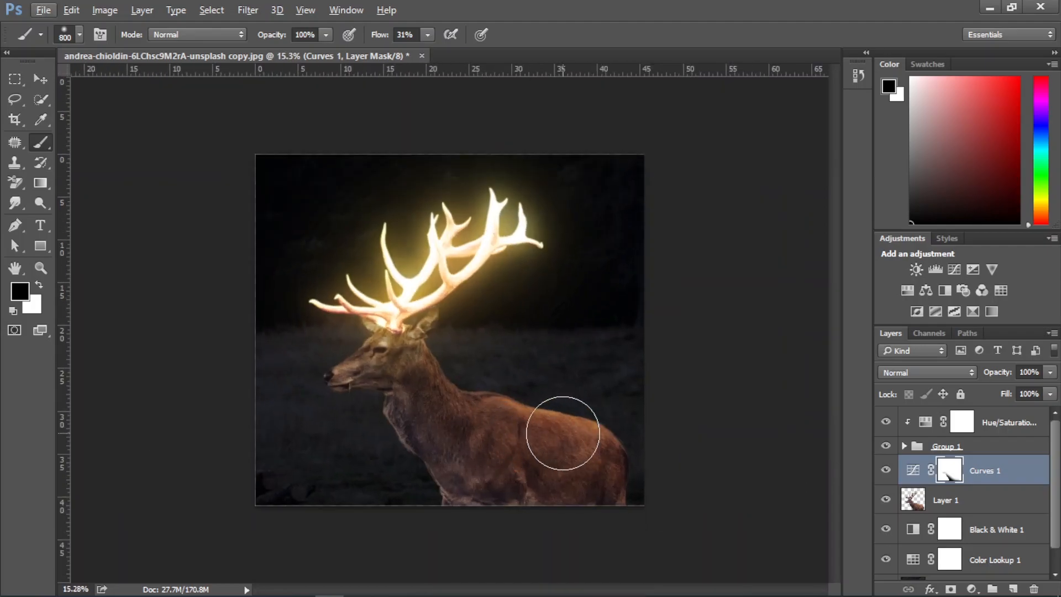
key(x)
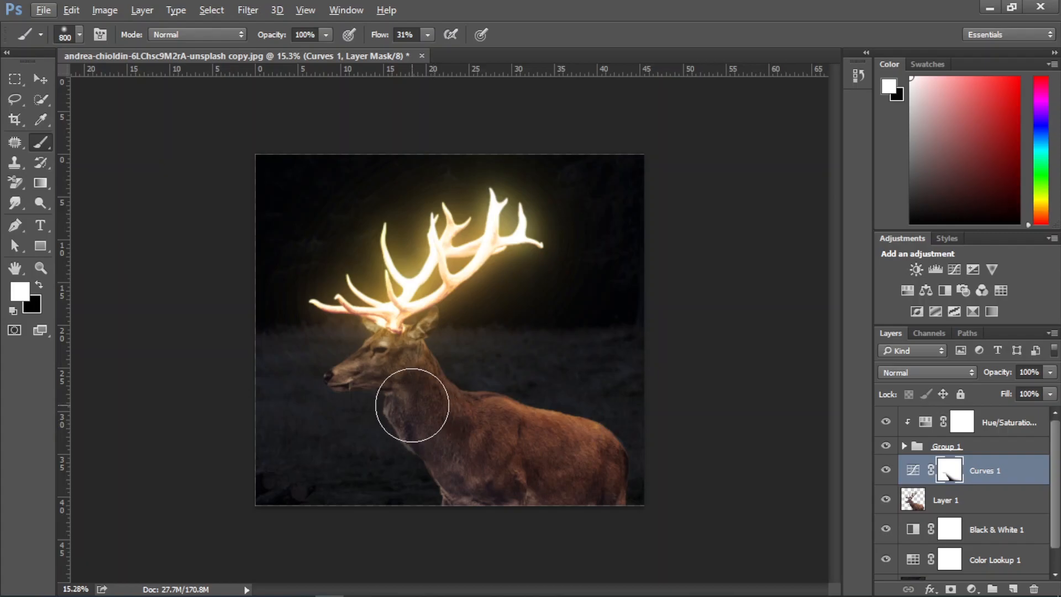
drag(540, 486, 607, 490)
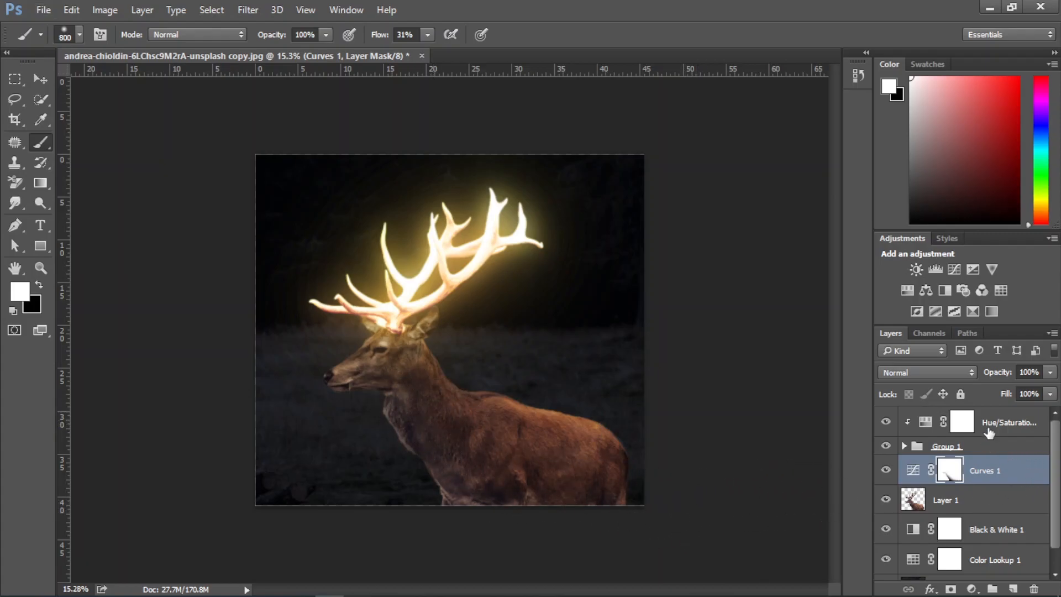
Add a Levels adjustment clipped to the Curves layer, return its black input to 0, and adjust its midtones
click(996, 427)
click(991, 480)
click(973, 590)
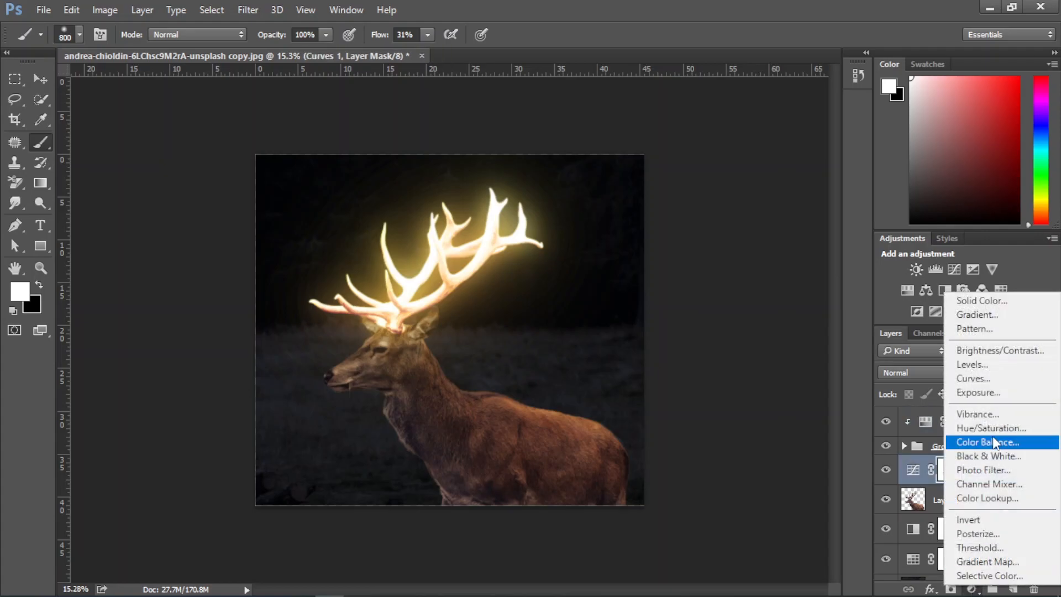
click(987, 363)
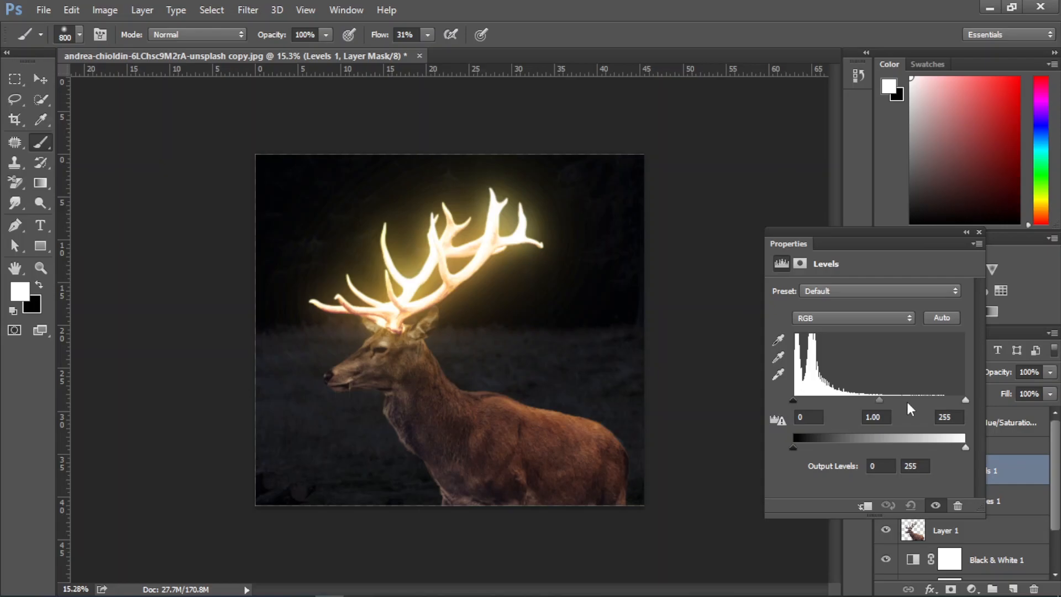
drag(796, 399, 807, 397)
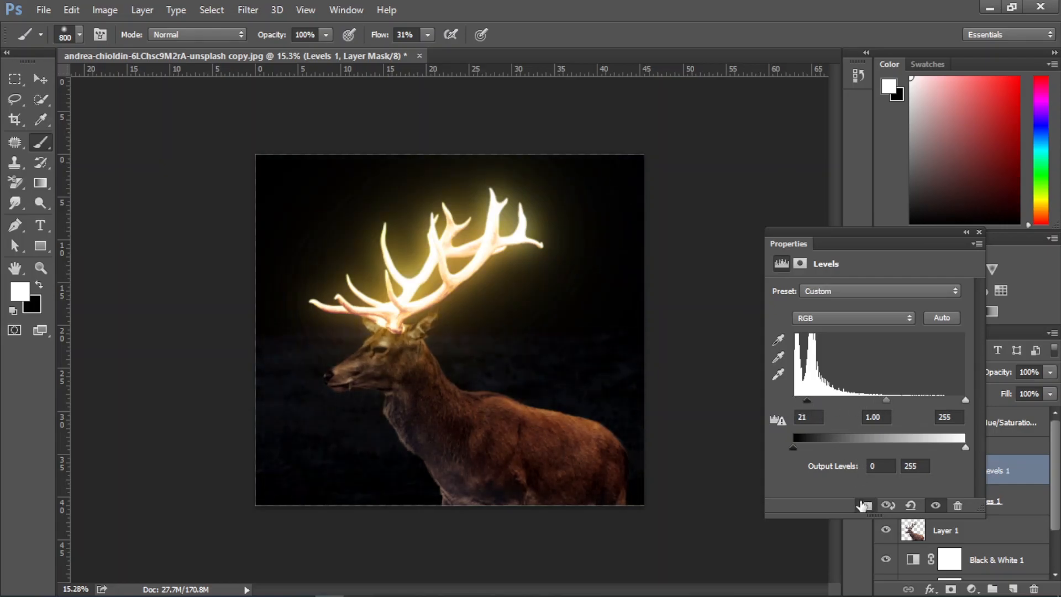
mouse_move(807, 398)
mouse_down()
mouse_move(823, 399)
mouse_move(795, 399)
mouse_up()
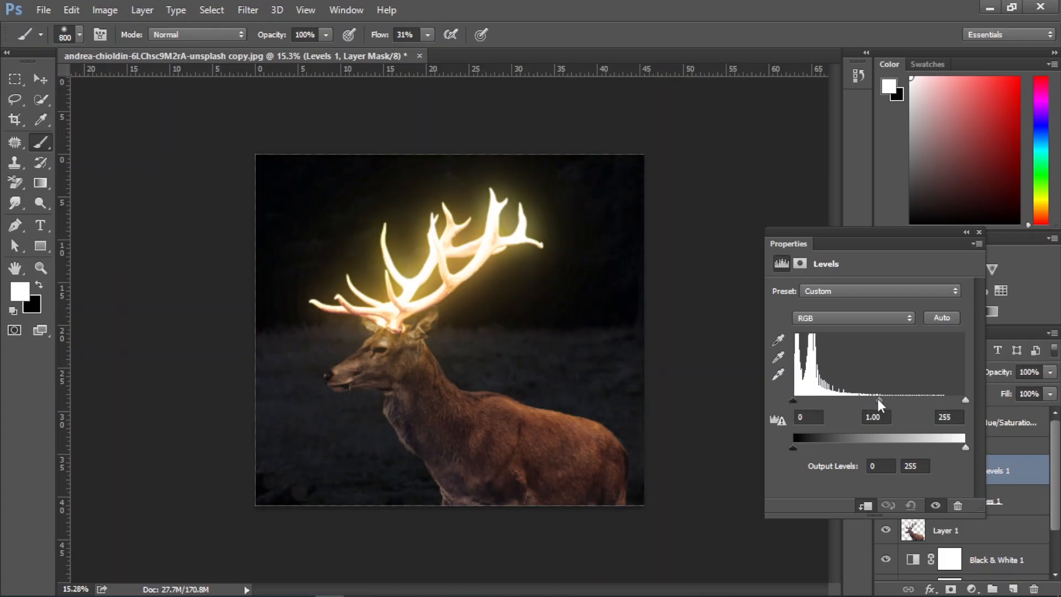
drag(879, 399, 857, 399)
click(979, 233)
Compare the deer, Levels and Curves layers hidden and shown, and clip the Curves adjustment to the deer cutout layer
scroll(985, 466, down, 2)
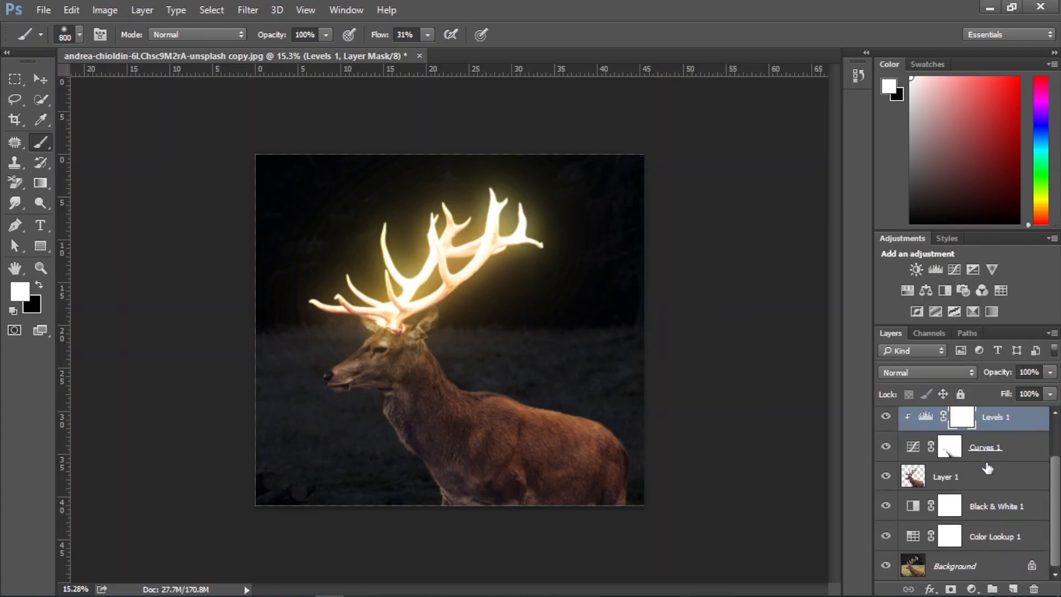
click(887, 478)
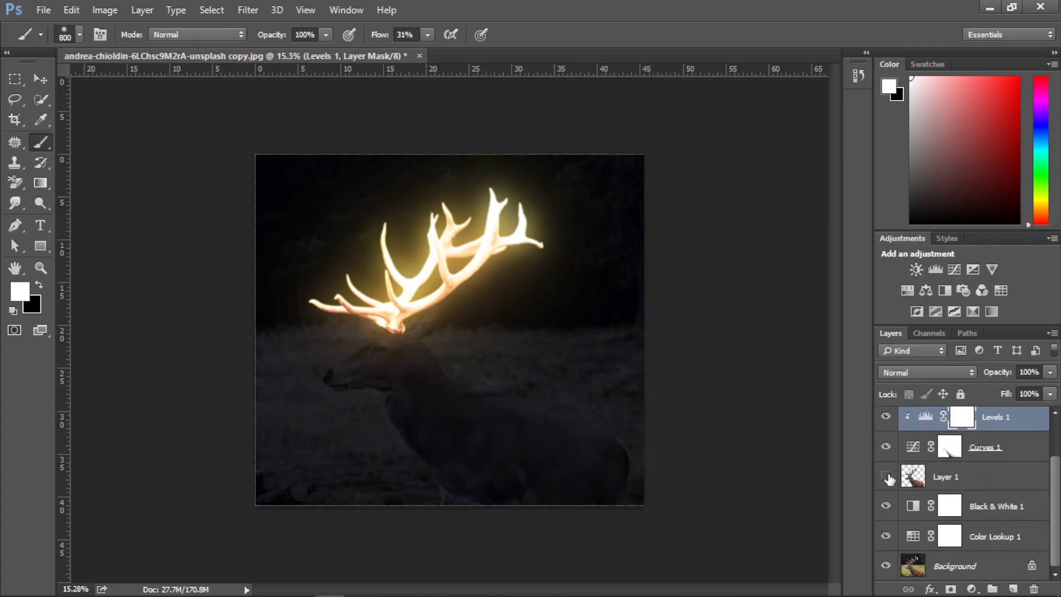
click(887, 478)
click(886, 418)
click(886, 418)
click(887, 447)
click(886, 449)
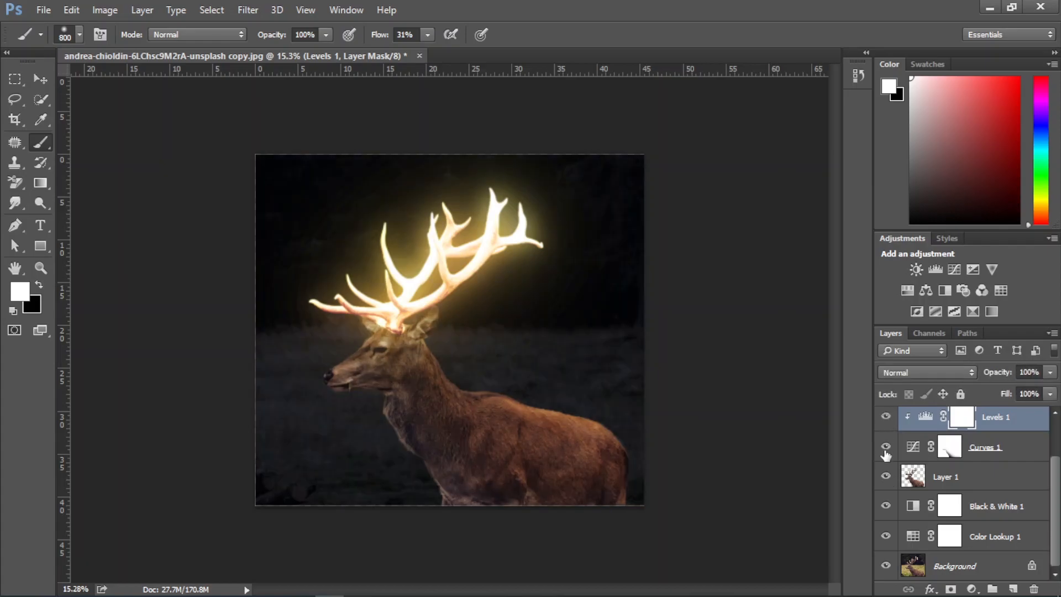
alt+click(927, 463)
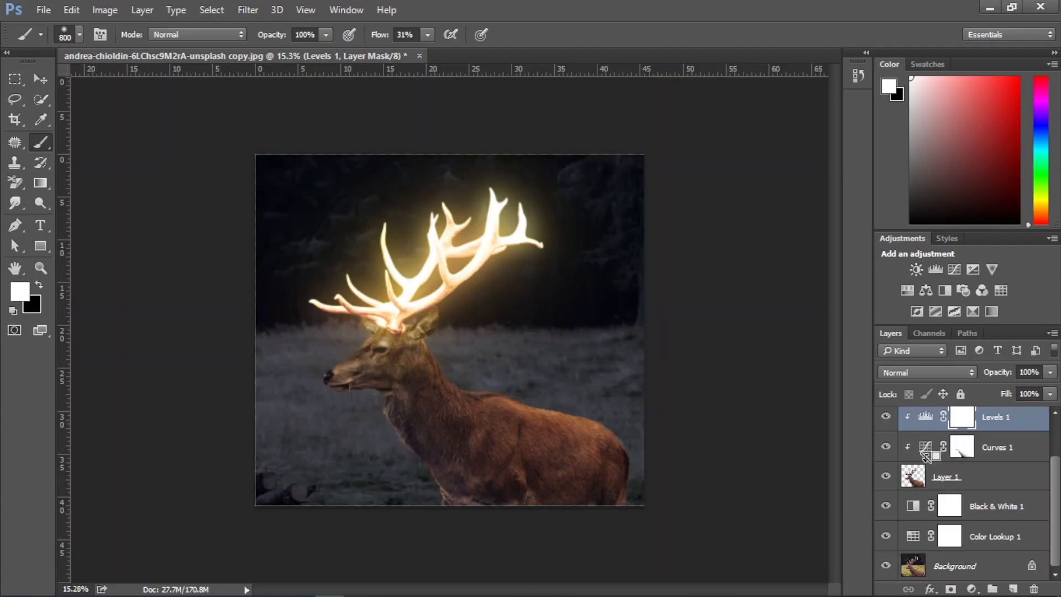
Check the Curves and Levels effects on the deer and set the Levels midtone value to 0.79
click(886, 447)
click(886, 447)
click(886, 417)
click(886, 417)
double_click(927, 418)
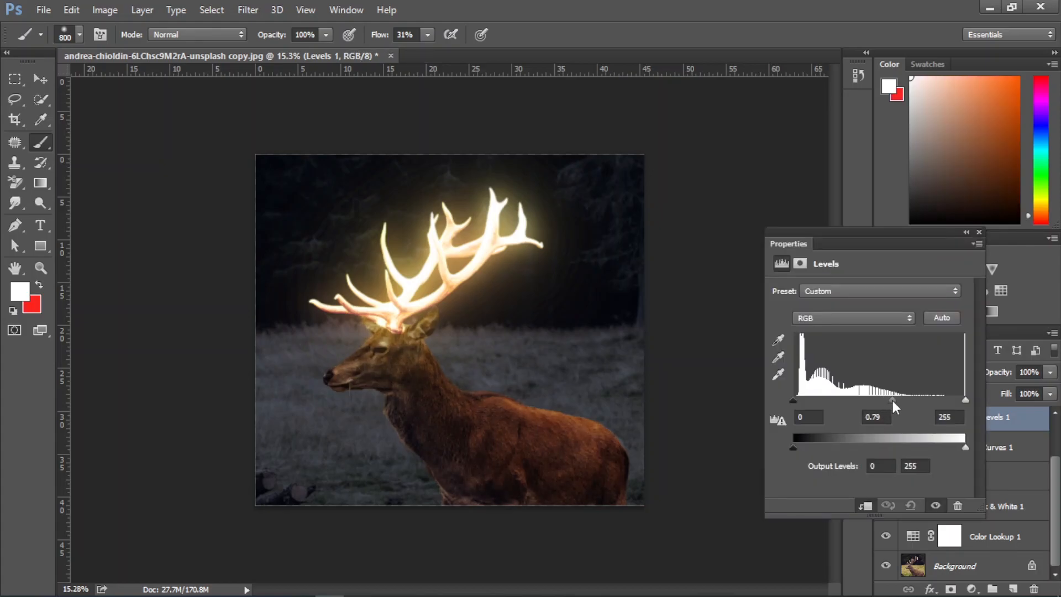
click(979, 233)
Duplicate the Hue/Saturation adjustment and move the copy below Curves, clipped directly above the deer cutout layer
scroll(985, 451, up, 2)
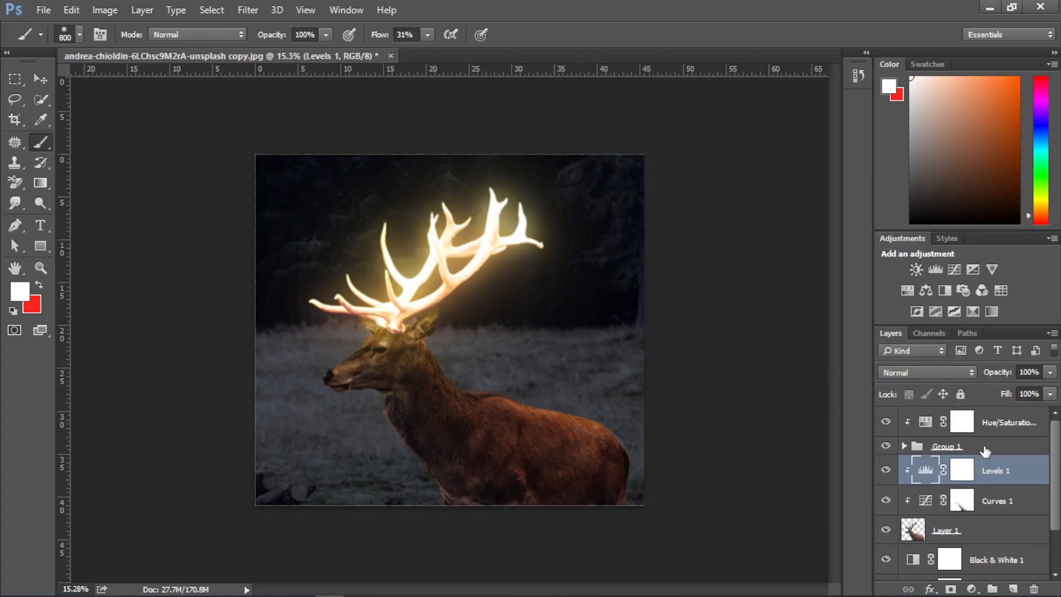
click(1000, 423)
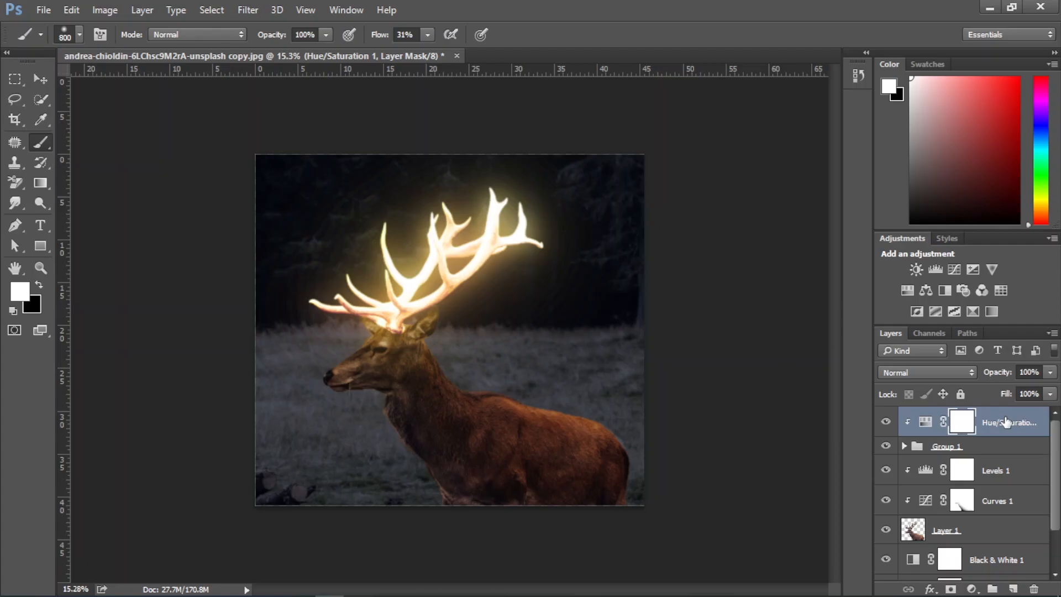
key(ctrl+j)
drag(1002, 423, 1002, 549)
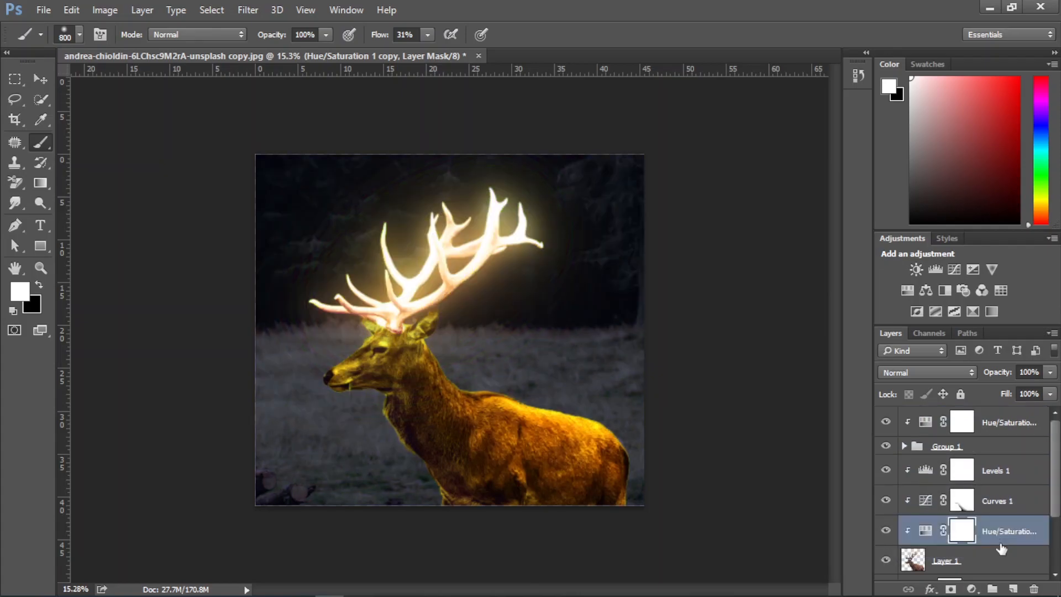
Compare the deer with the Hue/Saturation copy above its cutout layer hidden and shown
scroll(990, 513, down, 3)
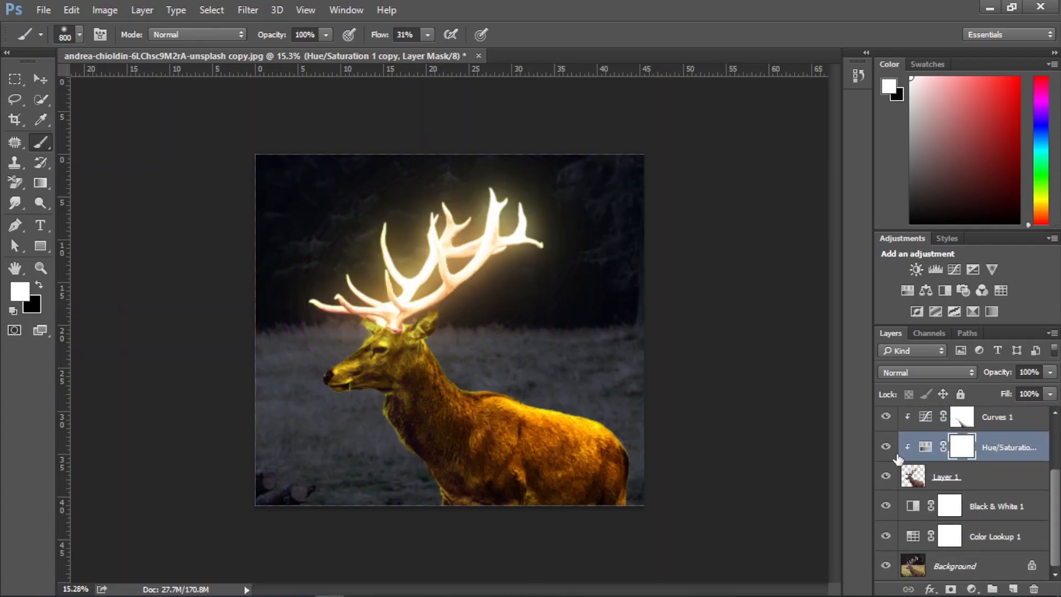
click(887, 449)
click(886, 448)
click(887, 448)
click(887, 448)
Paint black with the 800 px brush on the Hue/Saturation copy's mask over the deer's lower body, neck and face
click(39, 285)
click(19, 291)
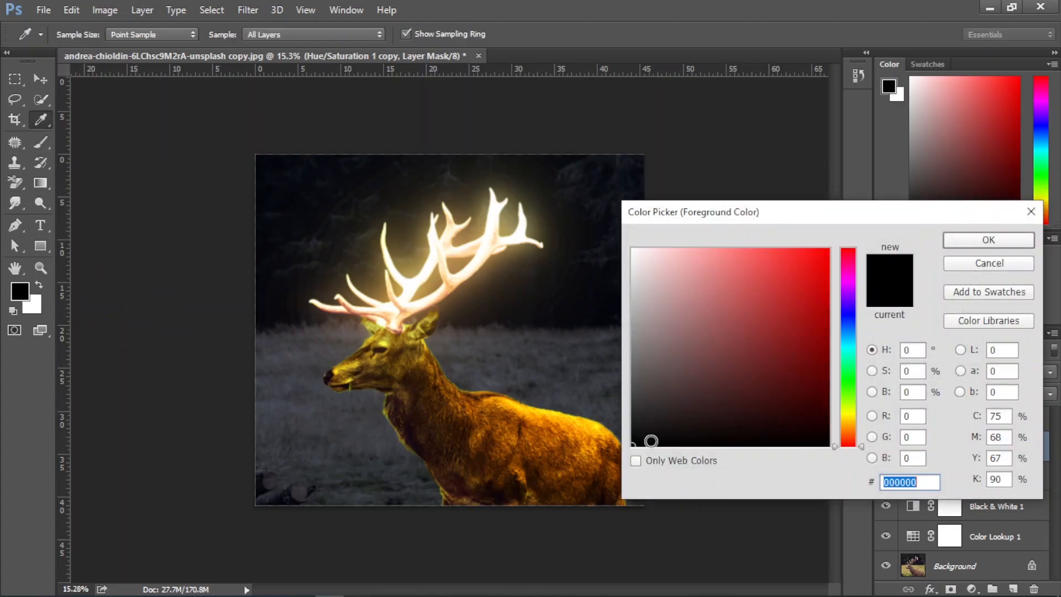
click(958, 240)
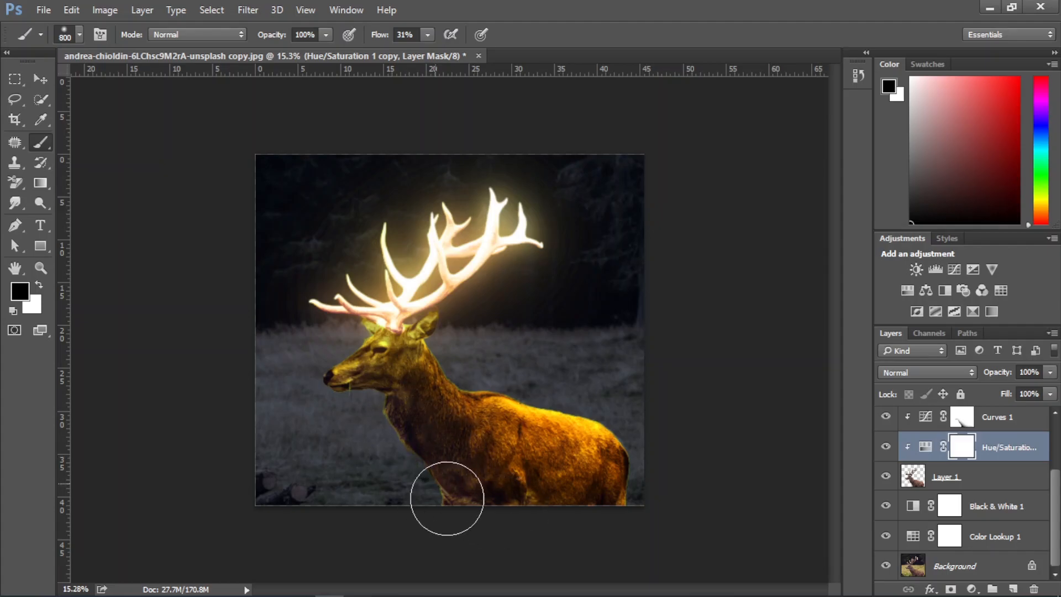
drag(478, 522, 626, 559)
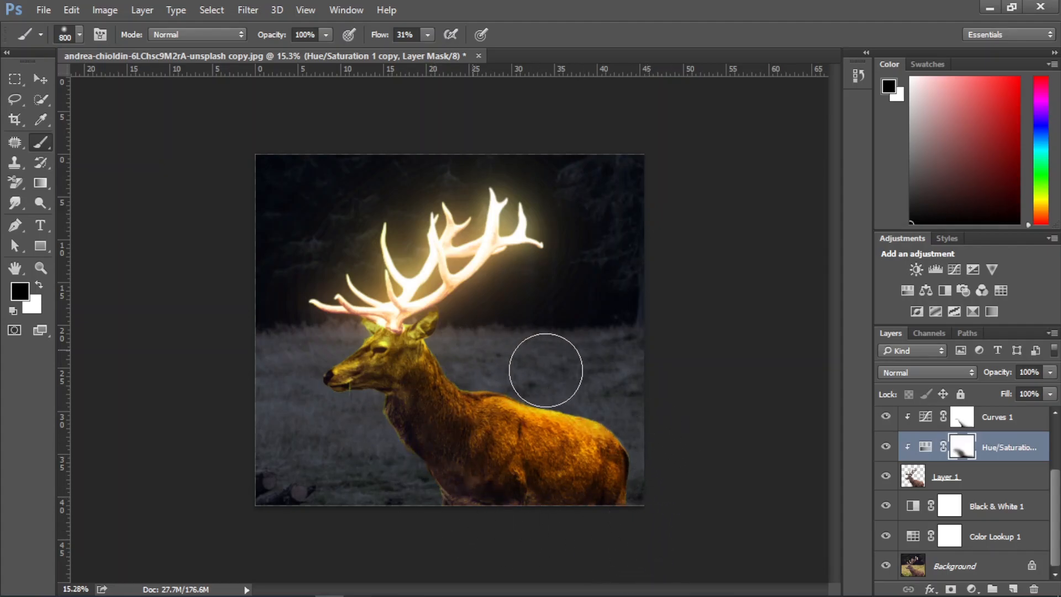
drag(471, 337, 310, 381)
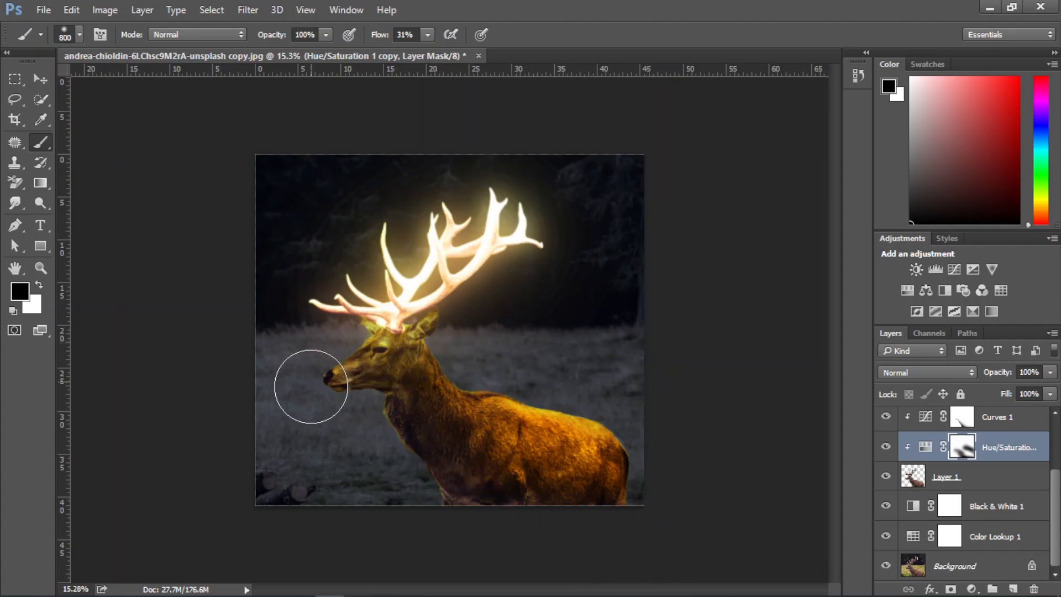
Set the brush opacity to 59% and paint black on the Hue/Saturation copy's mask over the deer's back and neck
scroll(562, 498, up, 2)
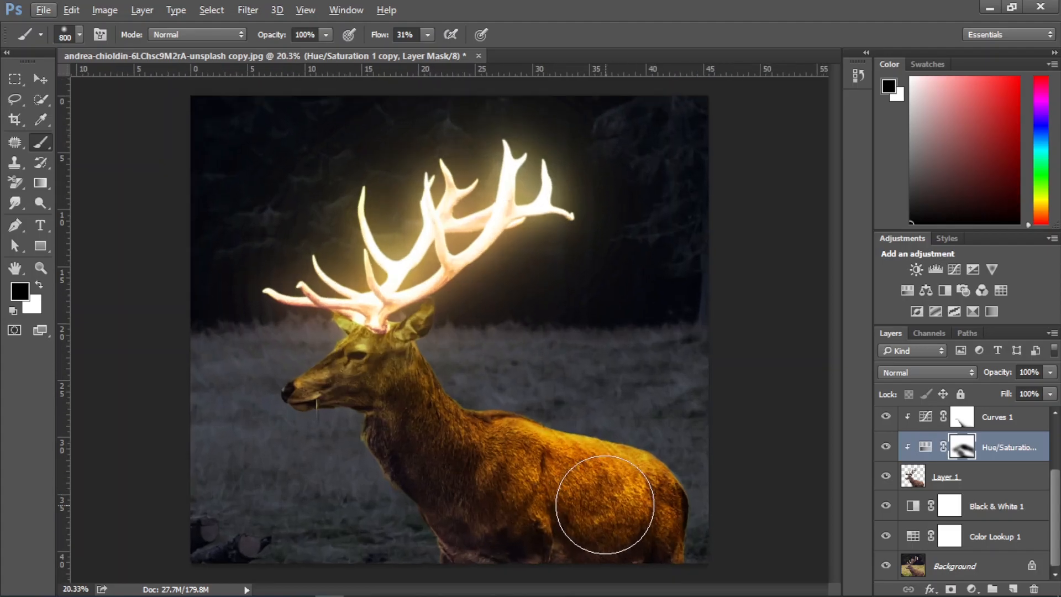
scroll(525, 409, up, 1)
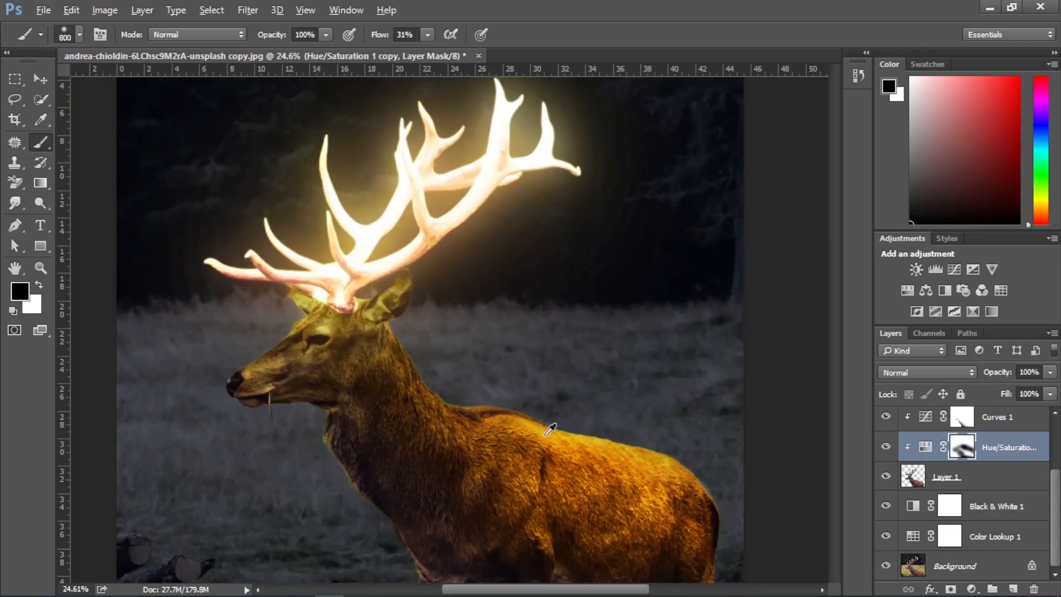
scroll(550, 429, down, 2)
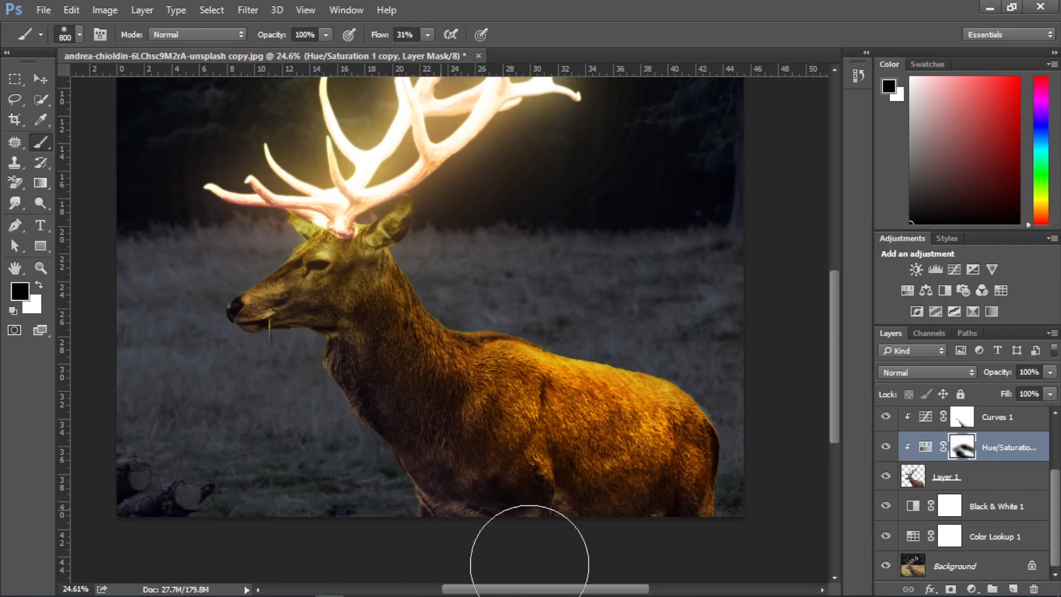
scroll(760, 466, down, 2)
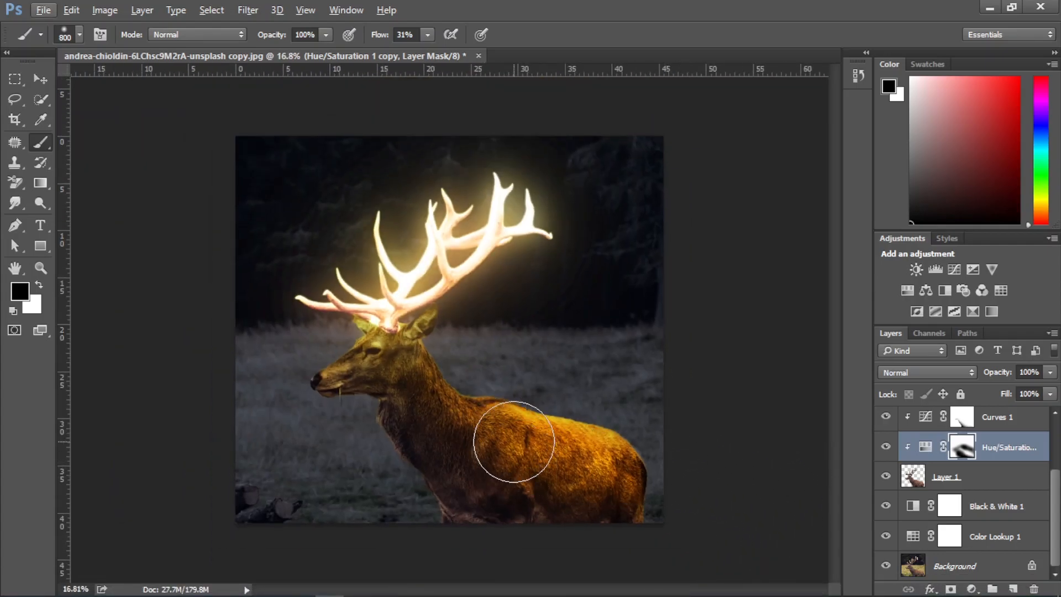
key(5)
key(9)
mouse_move(489, 429)
mouse_down()
mouse_move(665, 498)
mouse_move(400, 475)
mouse_move(360, 410)
mouse_move(318, 436)
mouse_move(392, 395)
mouse_up()
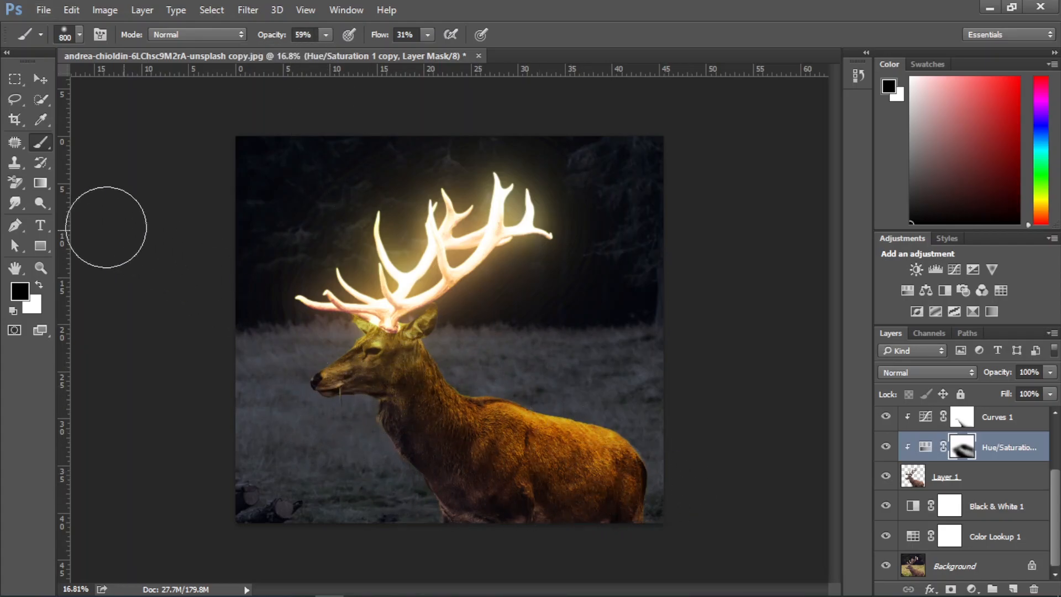
Reduce the brush to 175 px and paint white on the Hue/Saturation copy's mask over the deer's face around the eye
click(39, 285)
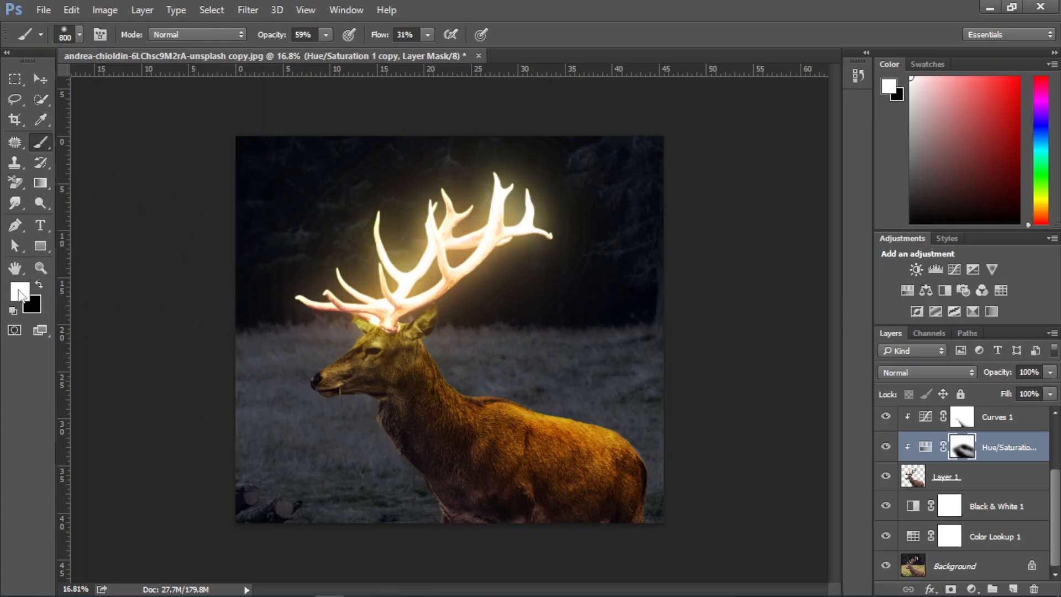
click(19, 291)
click(963, 242)
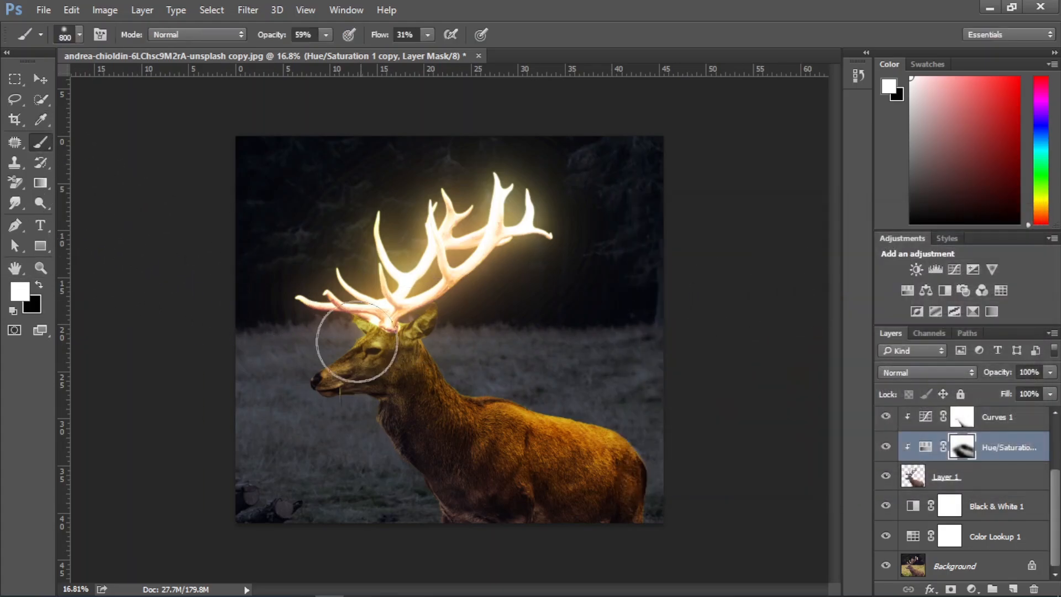
scroll(354, 337, up, 4)
key(bracketleft)
key(bracketleft)
key(bracketleft)
key(bracketleft)
key(bracketleft)
mouse_move(340, 353)
mouse_down()
mouse_move(315, 373)
mouse_move(317, 388)
mouse_move(290, 390)
mouse_move(309, 393)
mouse_move(340, 364)
mouse_move(316, 390)
mouse_move(332, 397)
mouse_move(354, 365)
mouse_up()
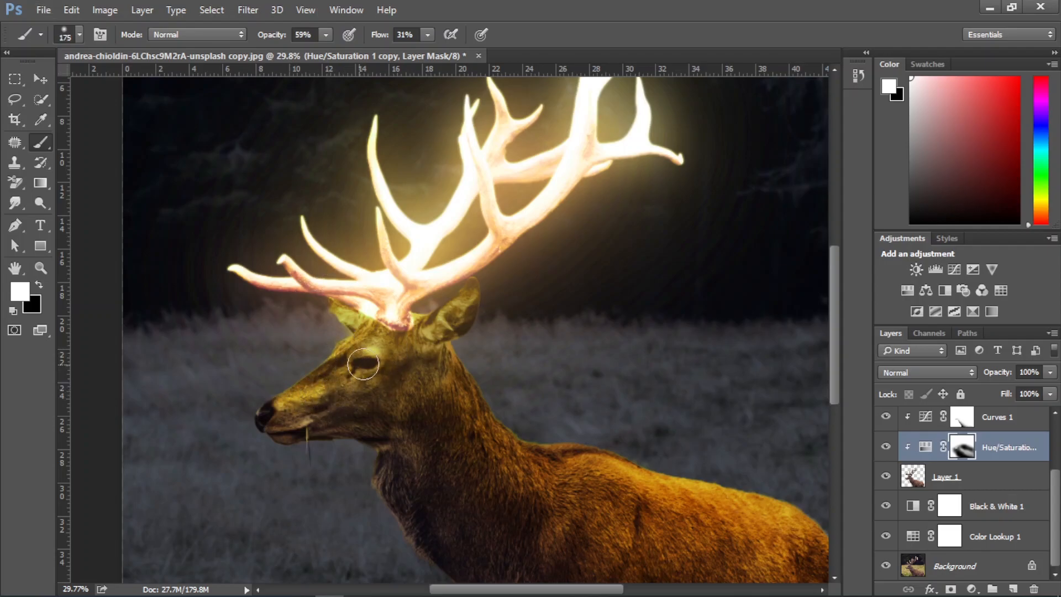
Compare the image with the Color Lookup and the deer's Hue/Saturation copy each hidden and shown
scroll(545, 467, down, 2)
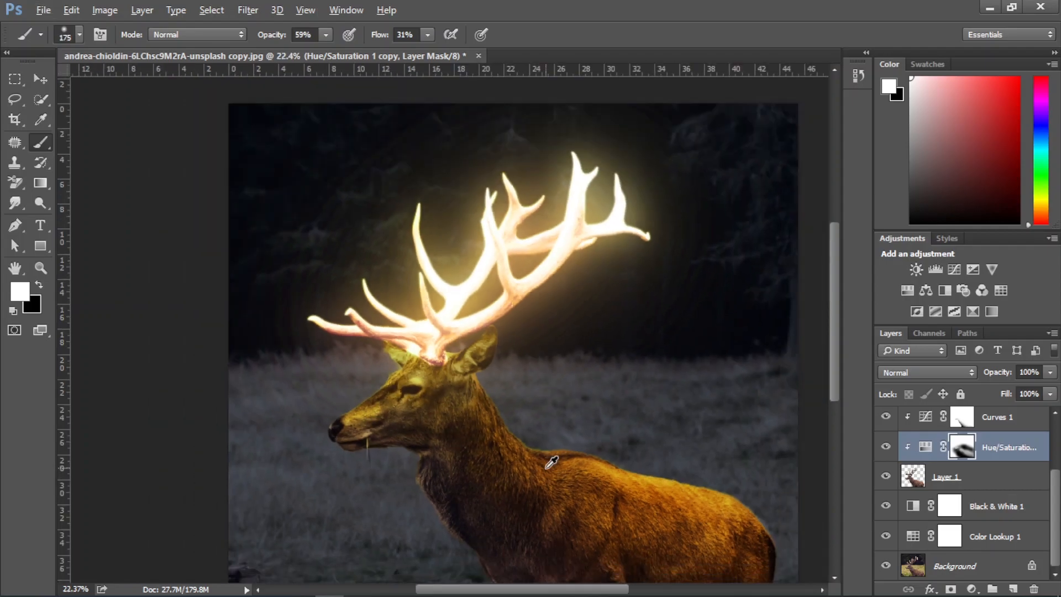
scroll(549, 460, up, 1)
click(886, 537)
click(886, 537)
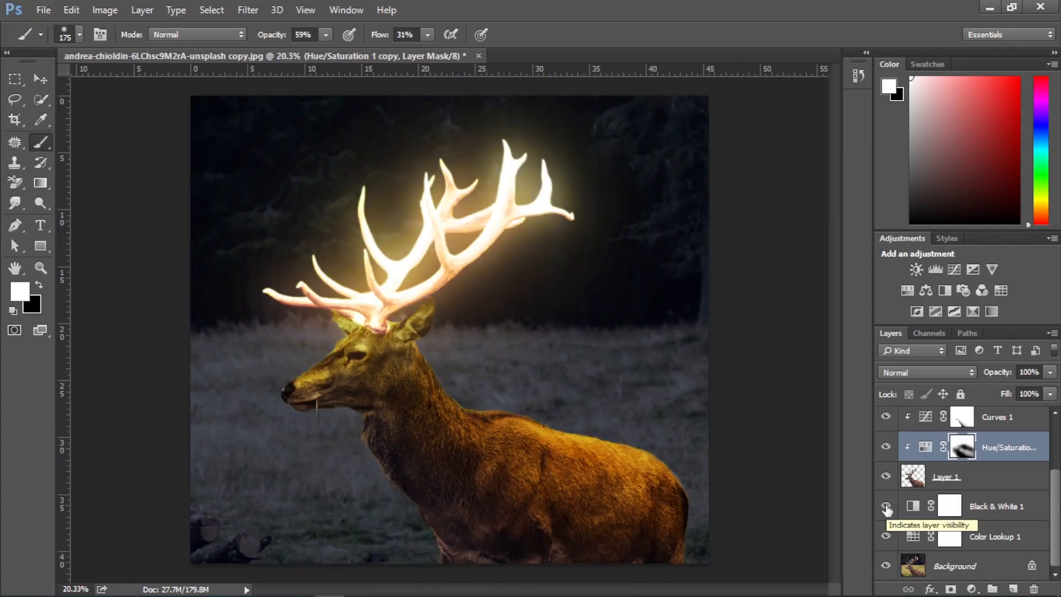
click(886, 447)
click(886, 446)
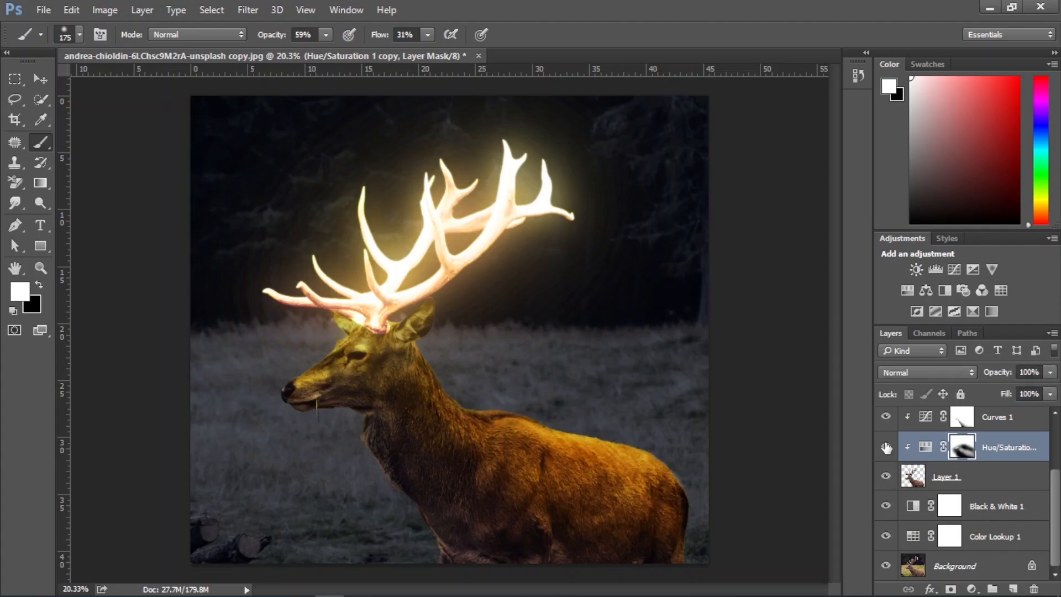
Enlarge the brush to 1000 px and paint black along the deer's body on the Hue/Saturation copy's mask, then restore white as foreground
key(x)
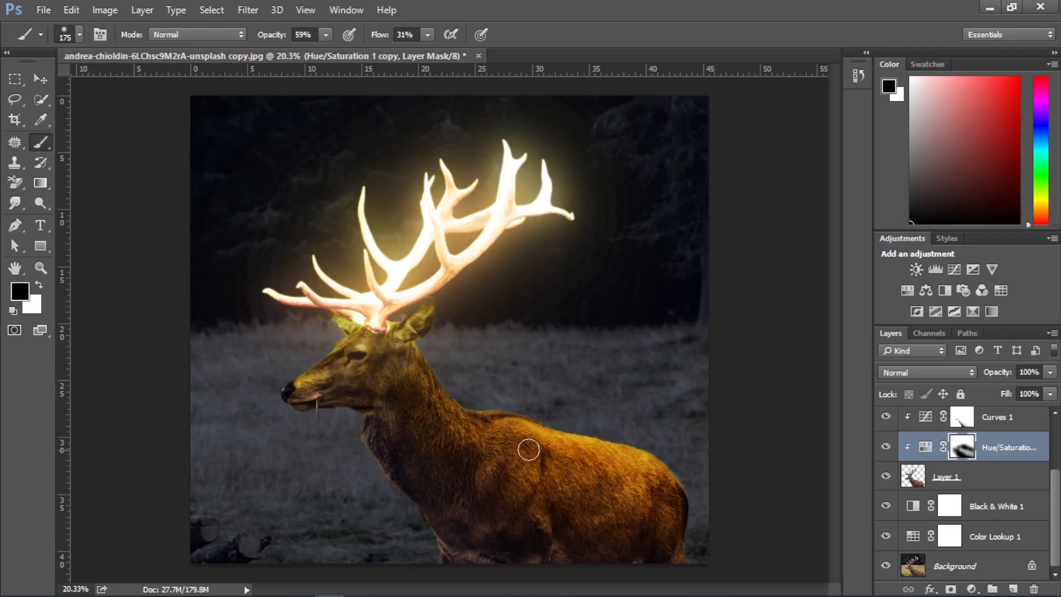
scroll(560, 452, down, 1)
key(bracketright)
key(bracketright)
key(bracketright)
key(bracketright)
key(bracketright)
key(bracketright)
key(bracketright)
key(bracketright)
key(bracketright)
key(bracketright)
mouse_move(445, 430)
mouse_down()
mouse_move(631, 449)
mouse_move(662, 482)
mouse_move(699, 467)
mouse_up()
key(x)
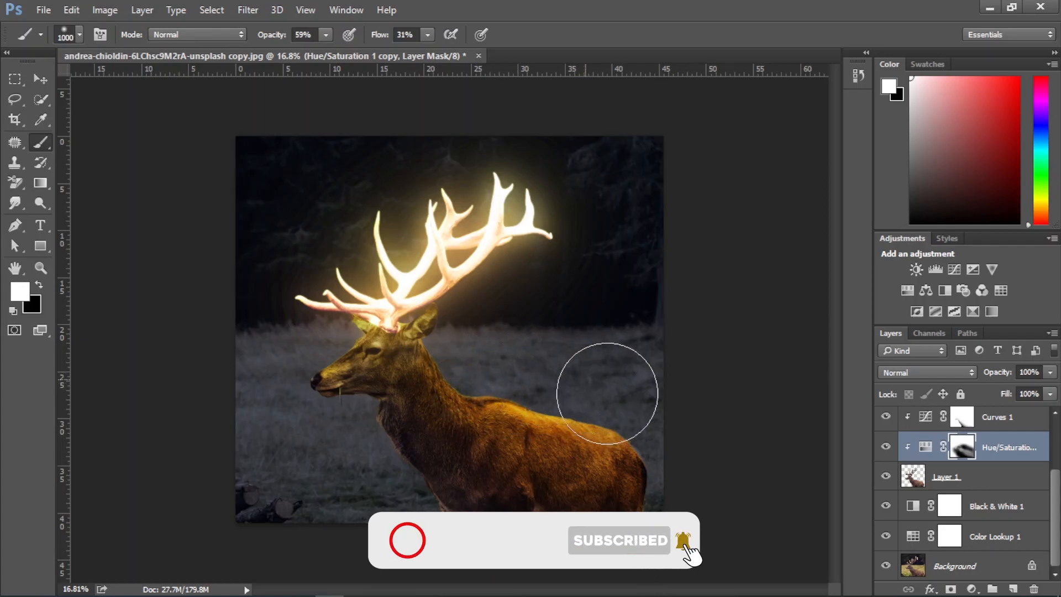
Compare the antler glow with the topmost Hue/Saturation adjustment hidden and shown
scroll(937, 470, up, 3)
click(885, 422)
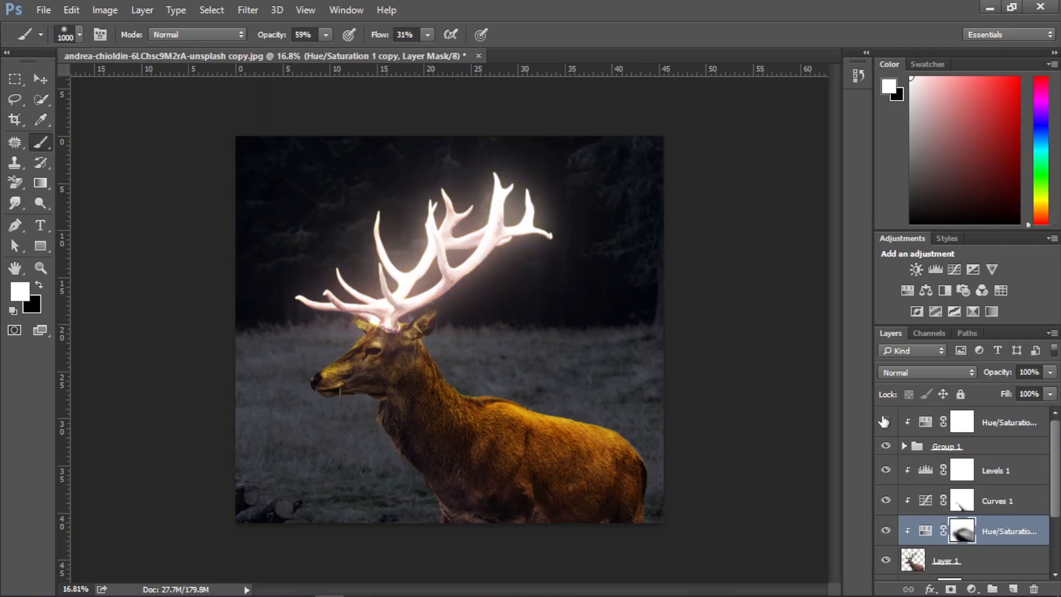
click(884, 422)
click(887, 424)
click(886, 424)
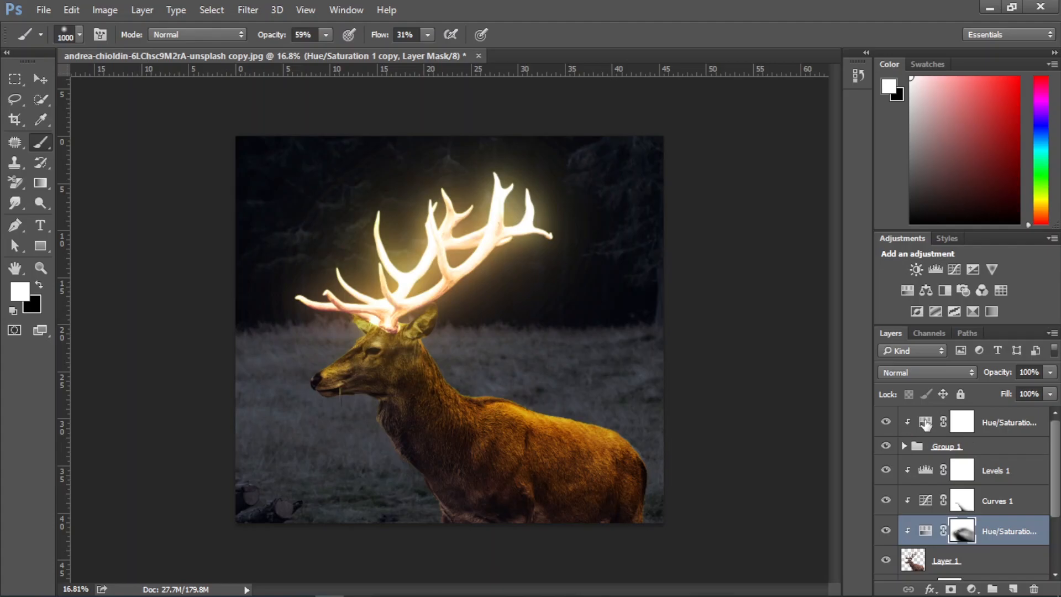
Adjust the hue of the Hue/Saturation layer clipped to the antler glow group
double_click(926, 423)
mouse_move(896, 347)
mouse_down()
mouse_move(905, 350)
mouse_move(888, 350)
mouse_up()
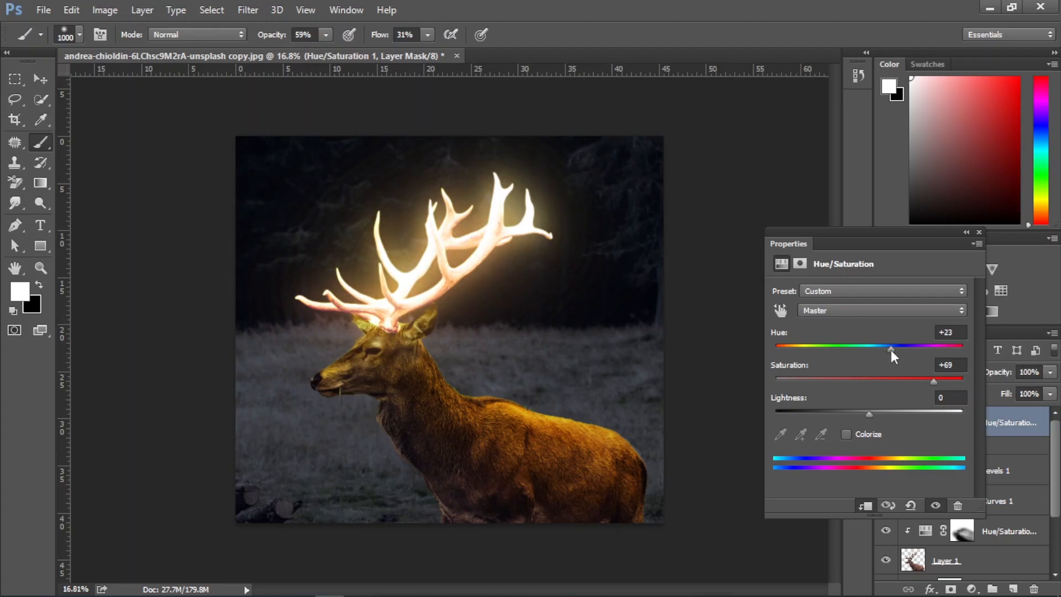
click(980, 232)
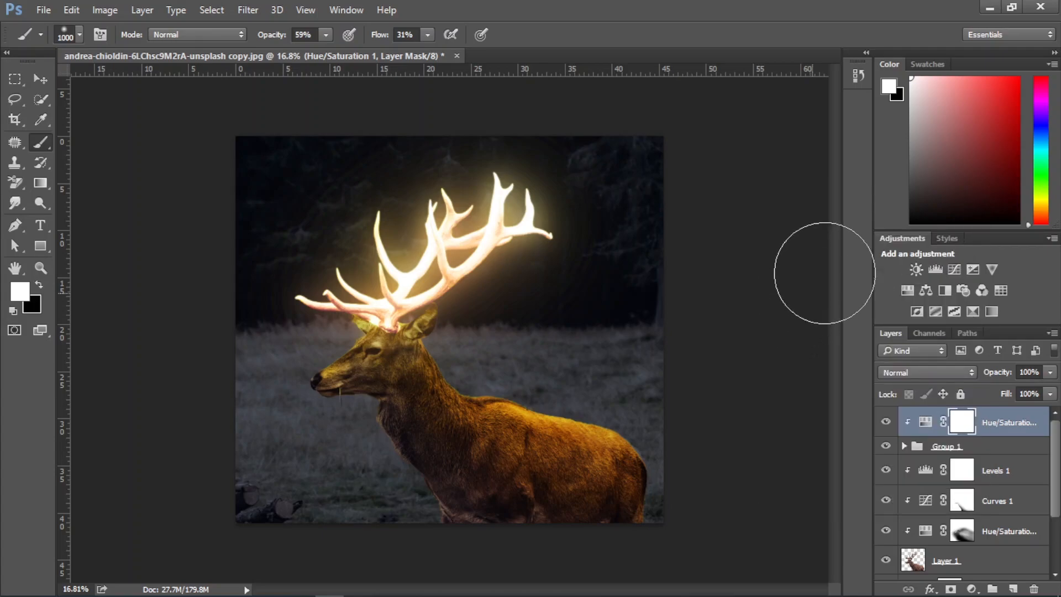
Place the hd-wallpaper-2675322_1920 image from New folder (4) into the deer document and scale it up to cover the whole canvas
click(984, 8)
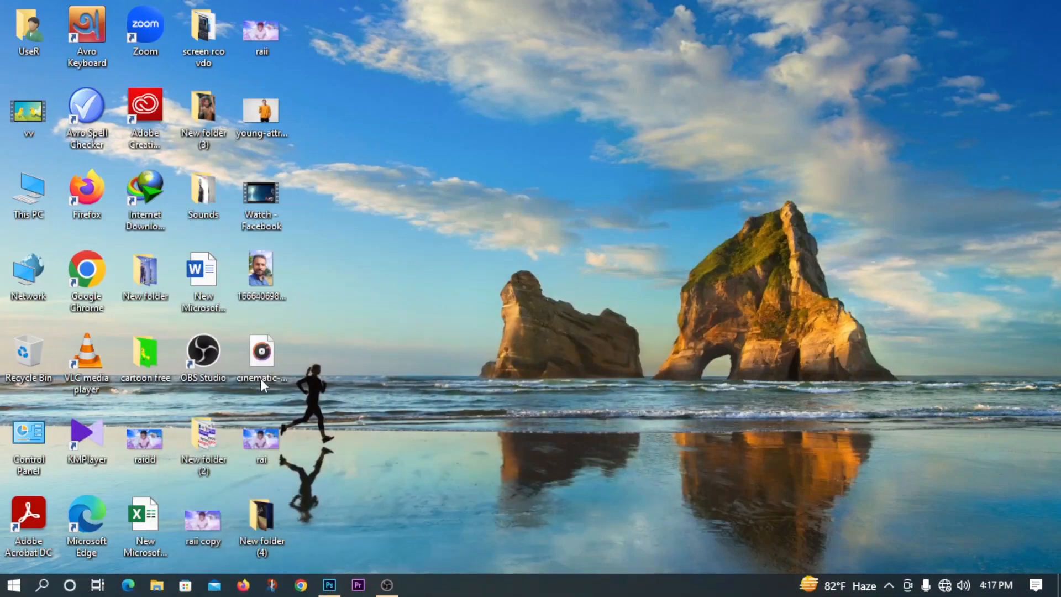
double_click(262, 517)
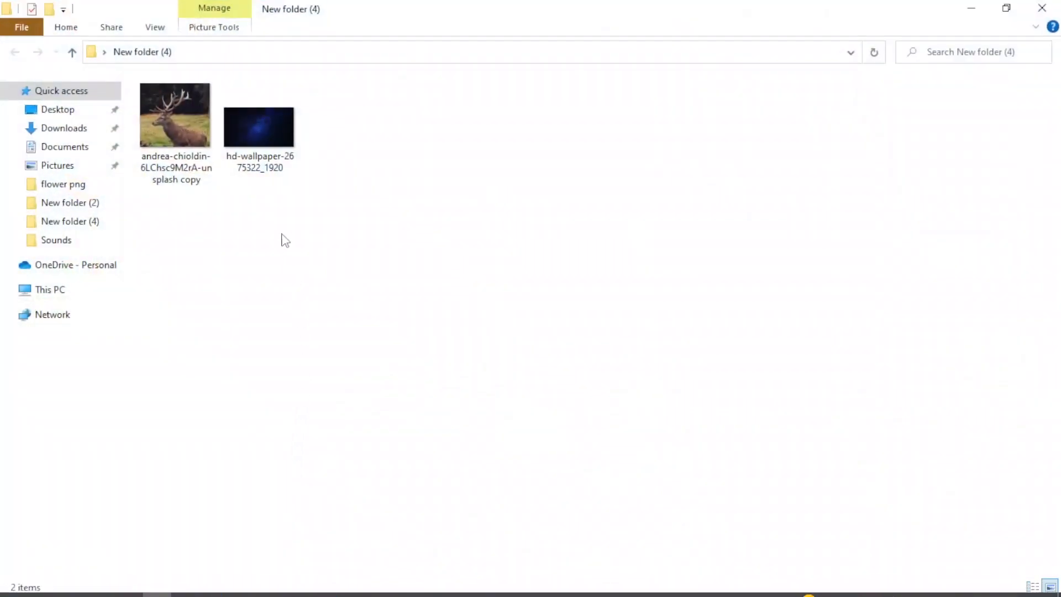
drag(264, 138, 475, 439)
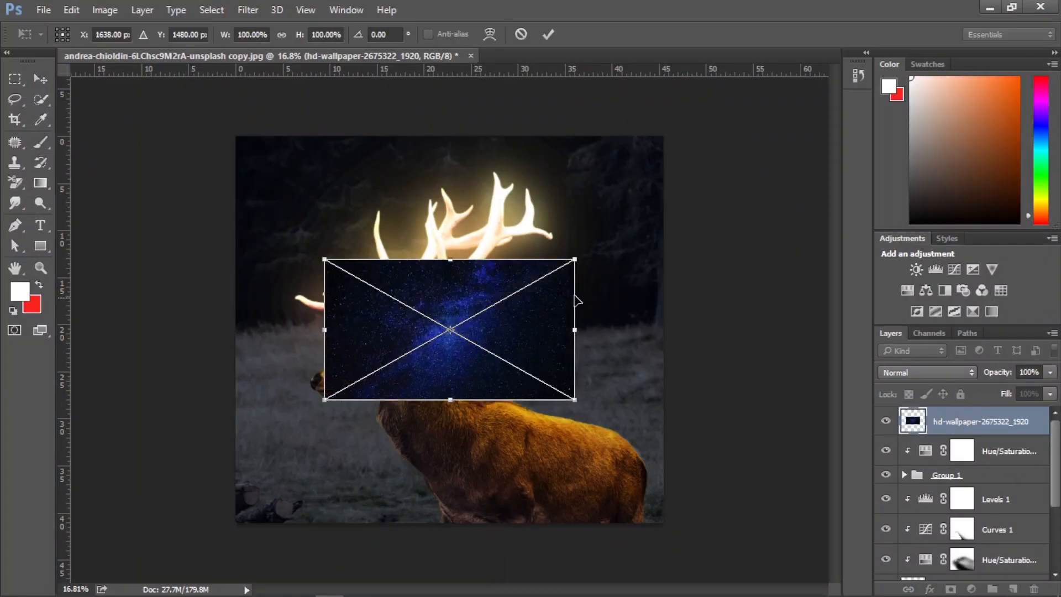
drag(576, 258, 859, 133)
click(549, 36)
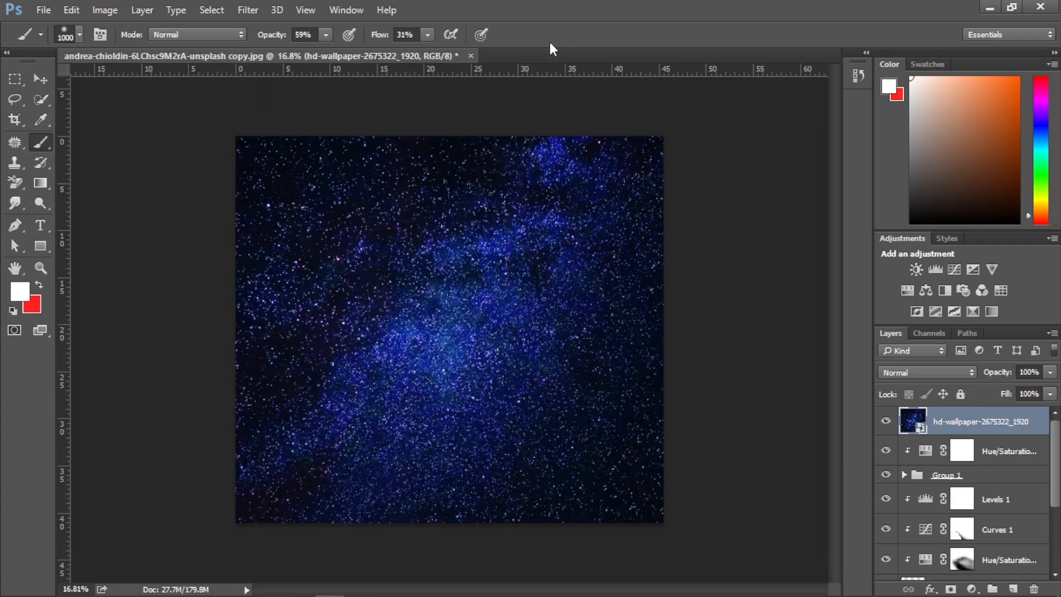
Set the starry wallpaper layer's blend mode to Screen and move it up and left so its bright band lies around the antlers
click(921, 373)
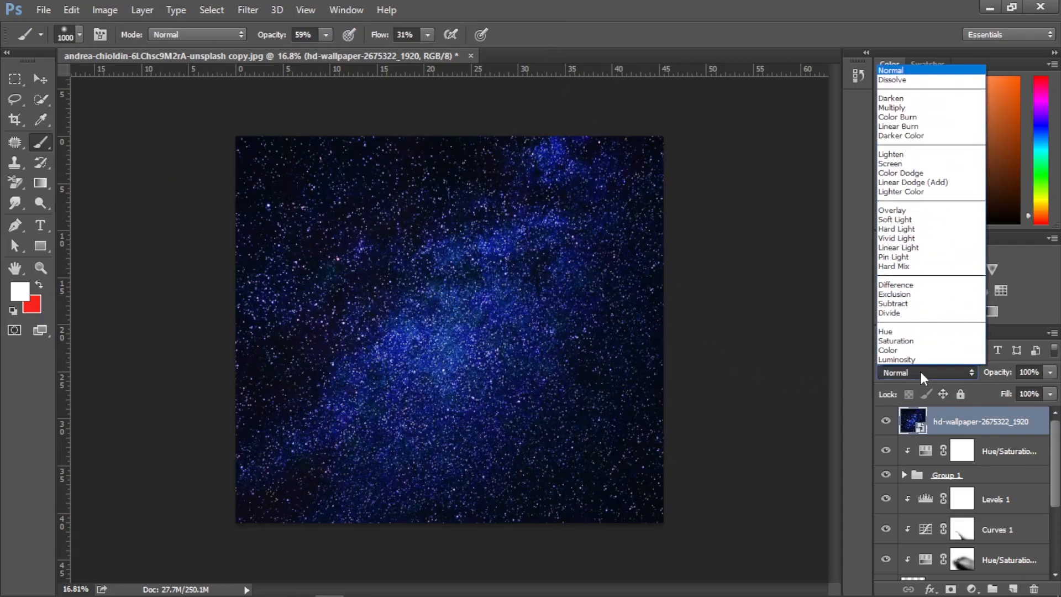
click(907, 163)
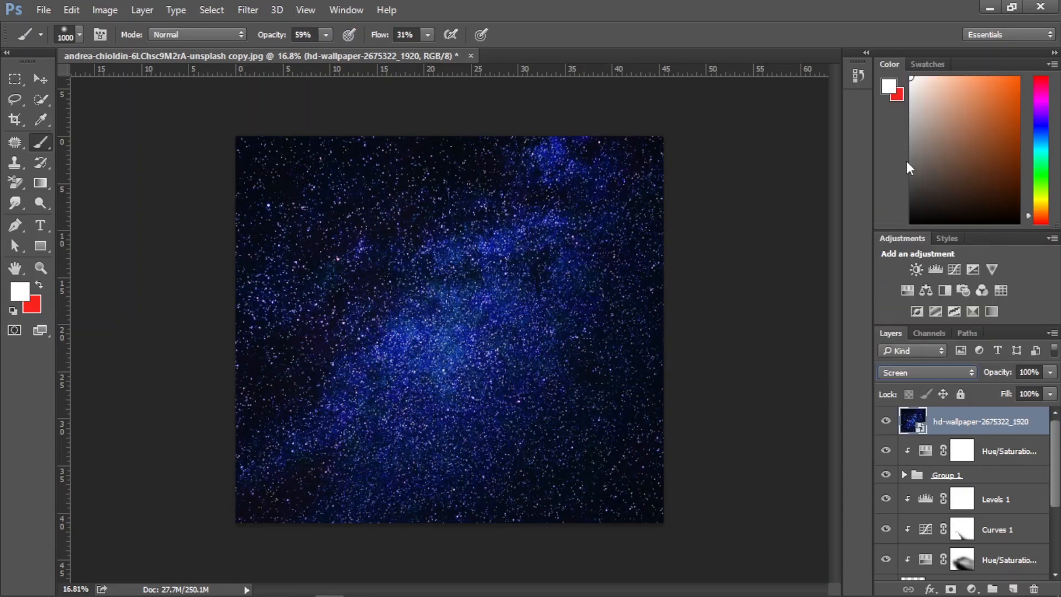
click(41, 78)
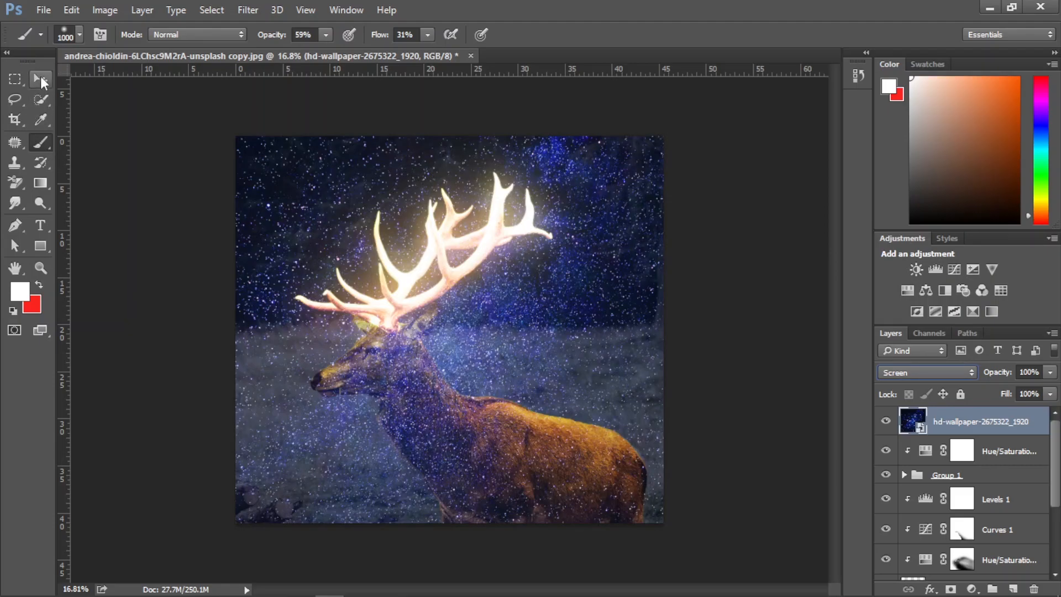
drag(491, 371, 449, 309)
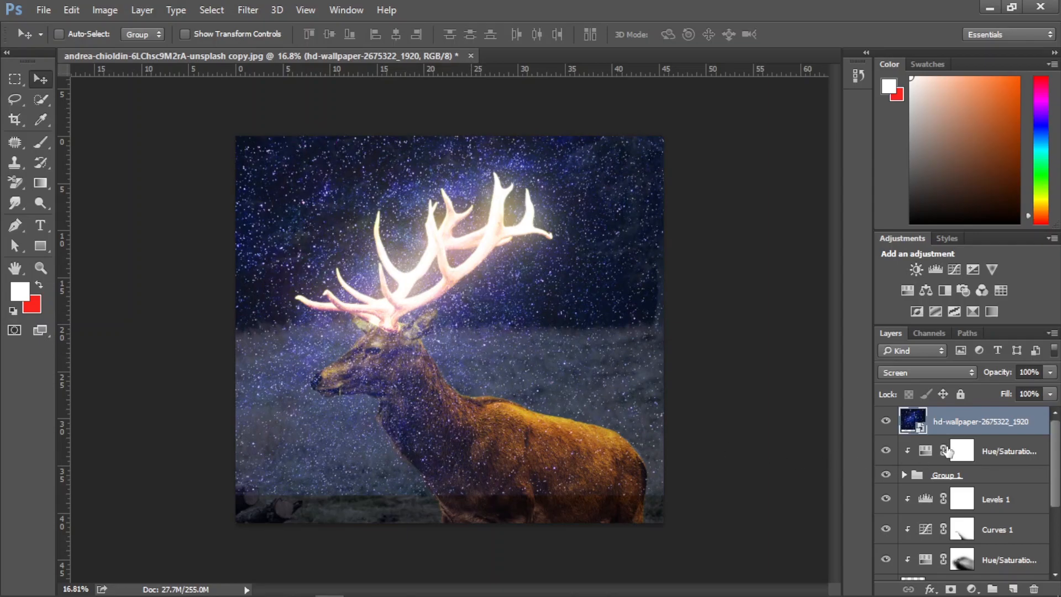
Add a layer mask to the starry wallpaper layer, invert it to black to hide the stars, and select the Brush tool
click(951, 589)
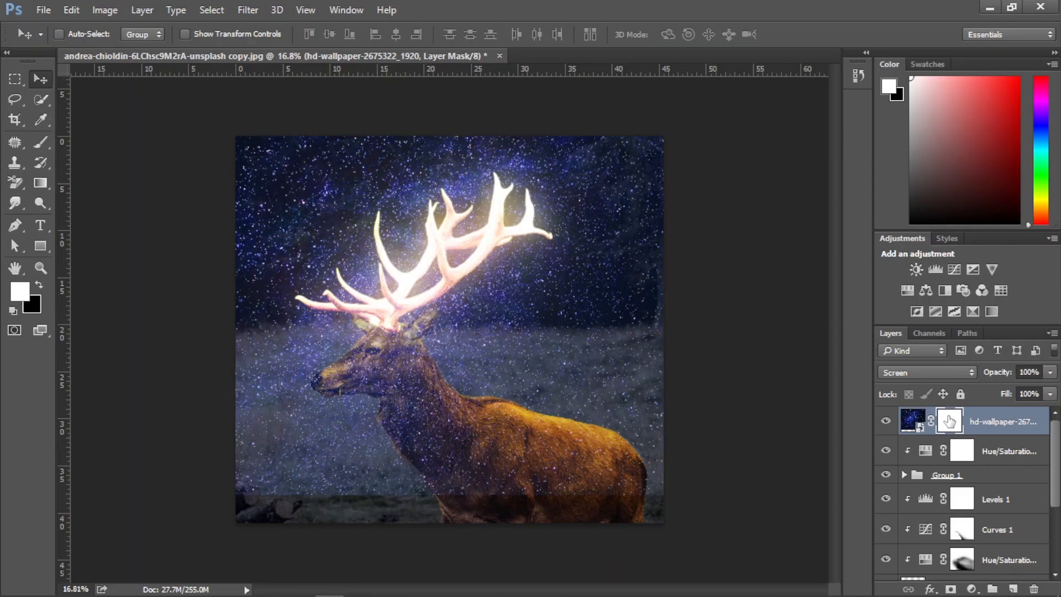
key(ctrl+i)
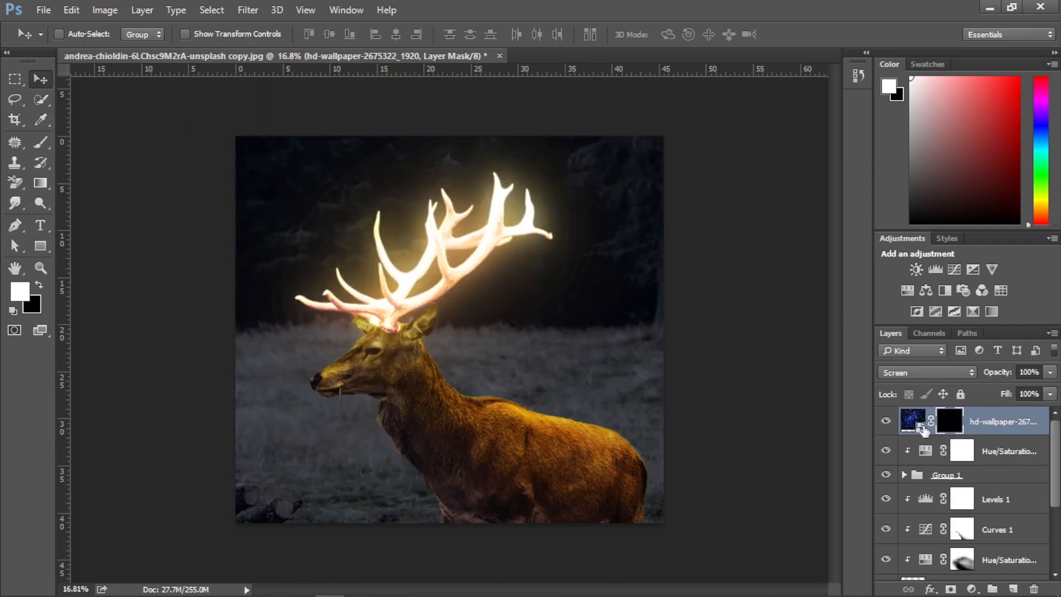
click(40, 143)
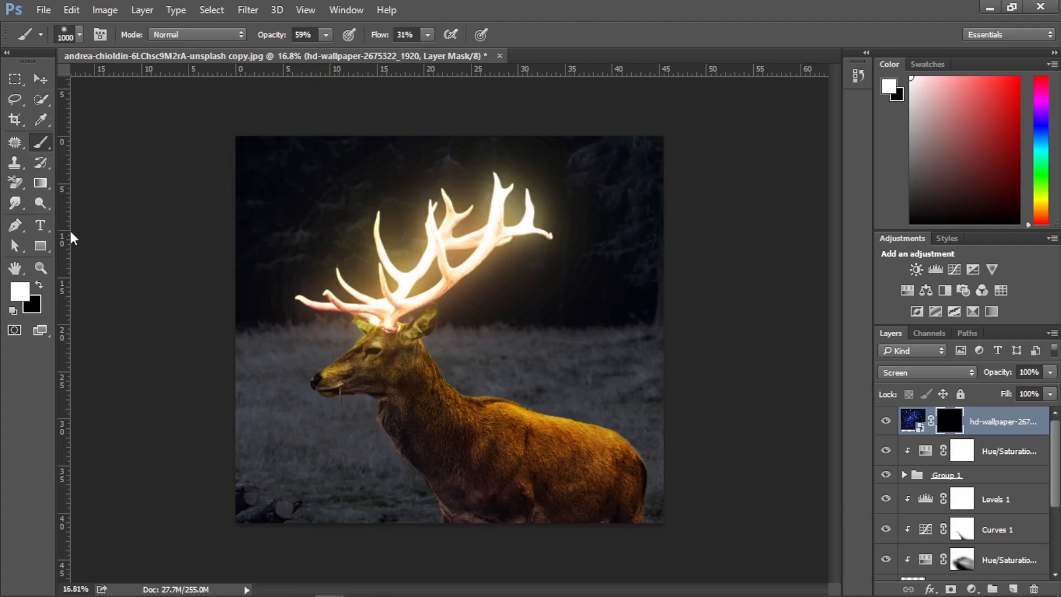
Try revealing stars between the antlers with a 1000 px white brush at 59% opacity and 31% flow, and mask them out again in black
click(398, 271)
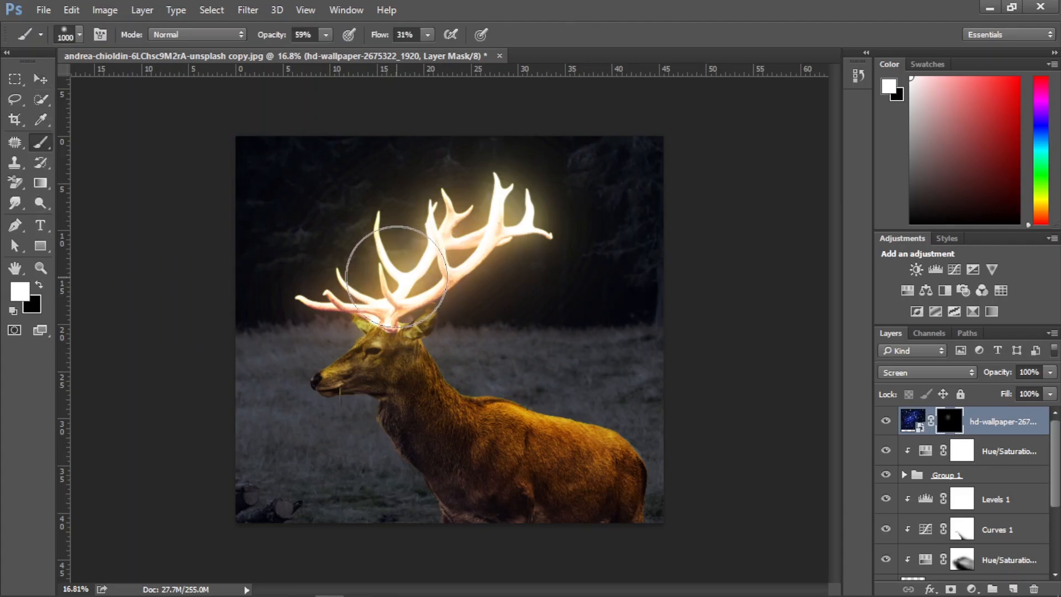
click(386, 257)
scroll(386, 257, up, 3)
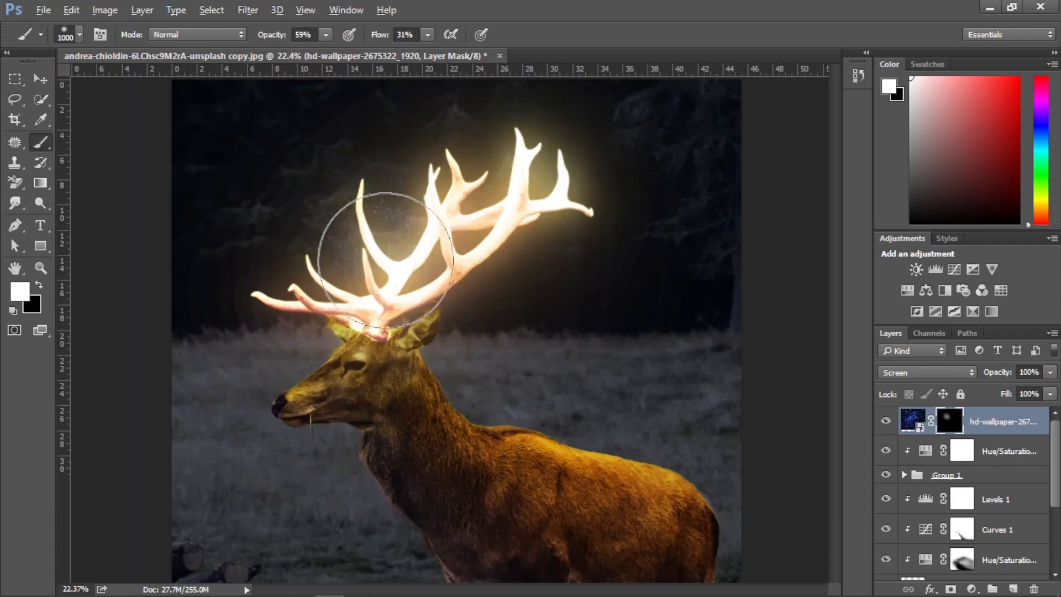
scroll(389, 265, up, 2)
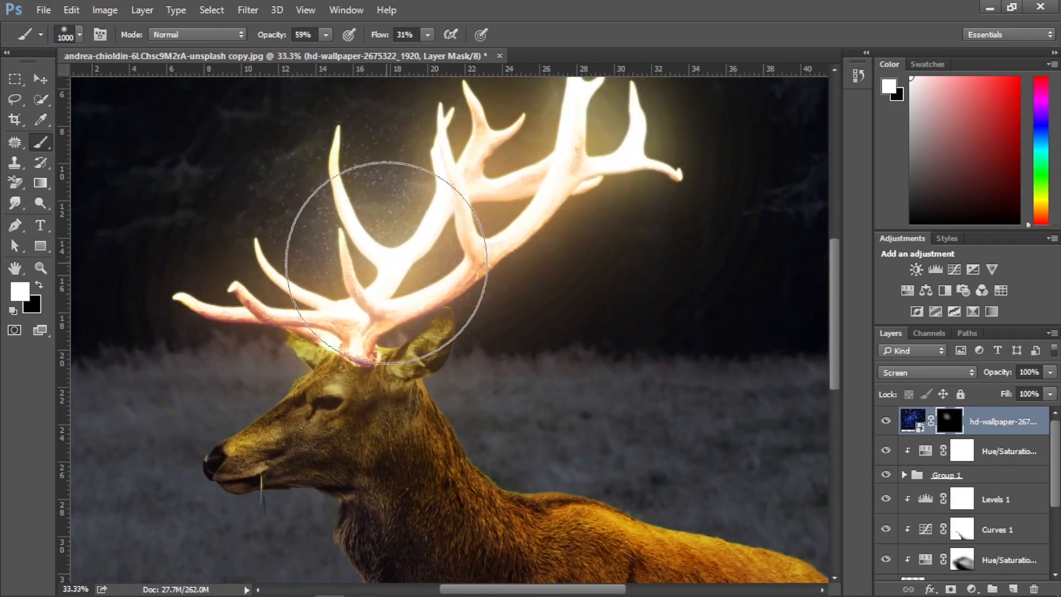
key(x)
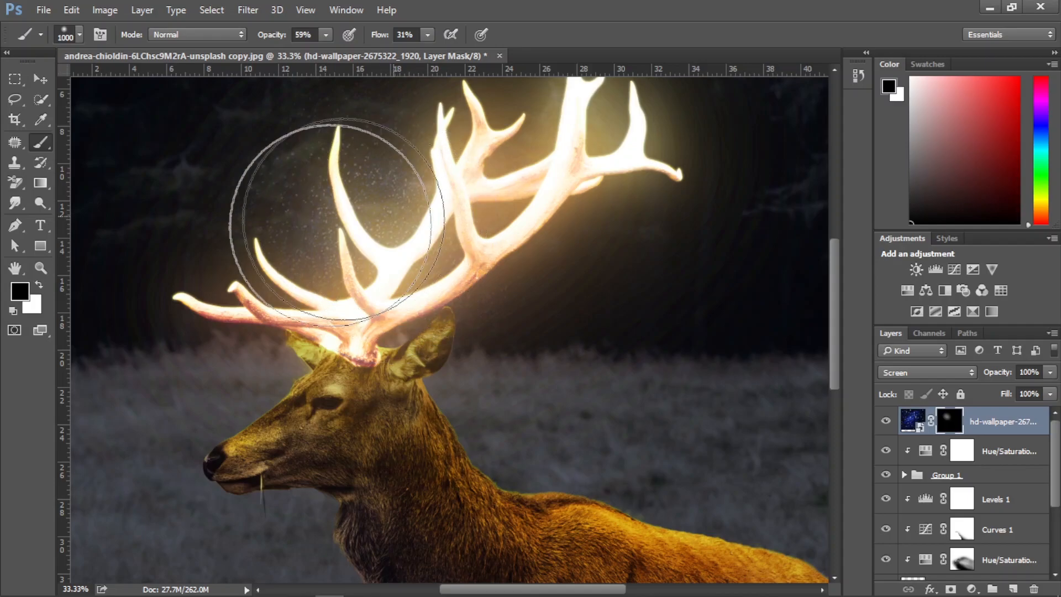
mouse_move(353, 163)
mouse_down()
mouse_move(370, 248)
mouse_move(330, 176)
mouse_move(449, 230)
mouse_move(348, 272)
mouse_move(375, 221)
mouse_move(332, 187)
mouse_move(324, 245)
mouse_move(460, 224)
mouse_move(422, 282)
mouse_up()
Reveal stars along the main antler beams on the wallpaper mask with a 250 px white brush at 100% opacity and flow
key(bracketleft)
key(bracketleft)
key(bracketleft)
key(bracketleft)
key(bracketleft)
key(bracketleft)
key(bracketleft)
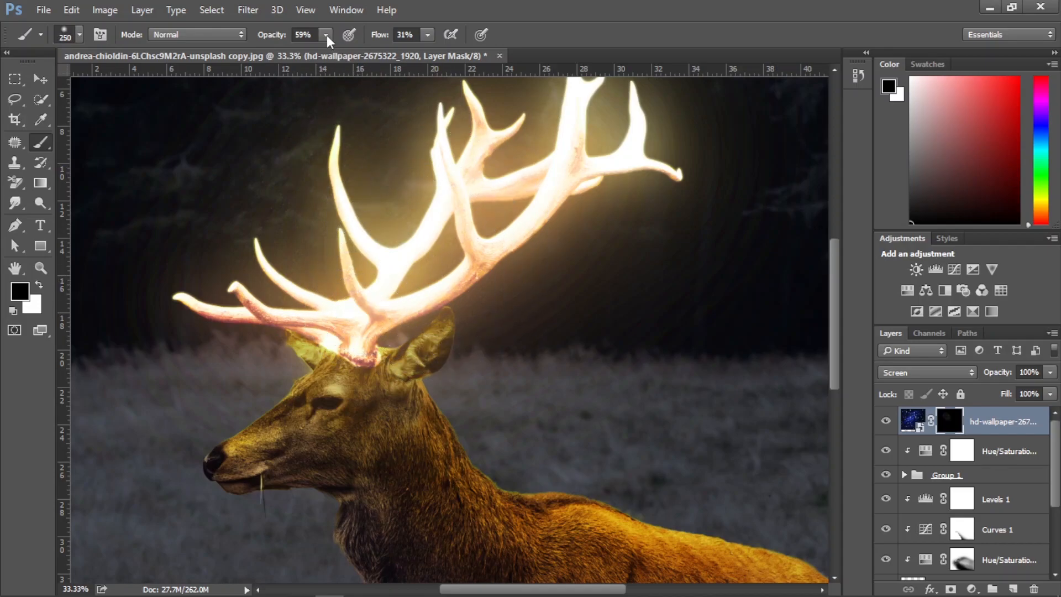
drag(425, 35, 517, 52)
click(44, 140)
key(x)
mouse_move(249, 307)
mouse_down()
mouse_move(371, 324)
mouse_move(427, 232)
mouse_move(453, 144)
mouse_move(465, 170)
mouse_move(480, 125)
mouse_move(471, 221)
mouse_move(455, 253)
mouse_move(376, 326)
mouse_up()
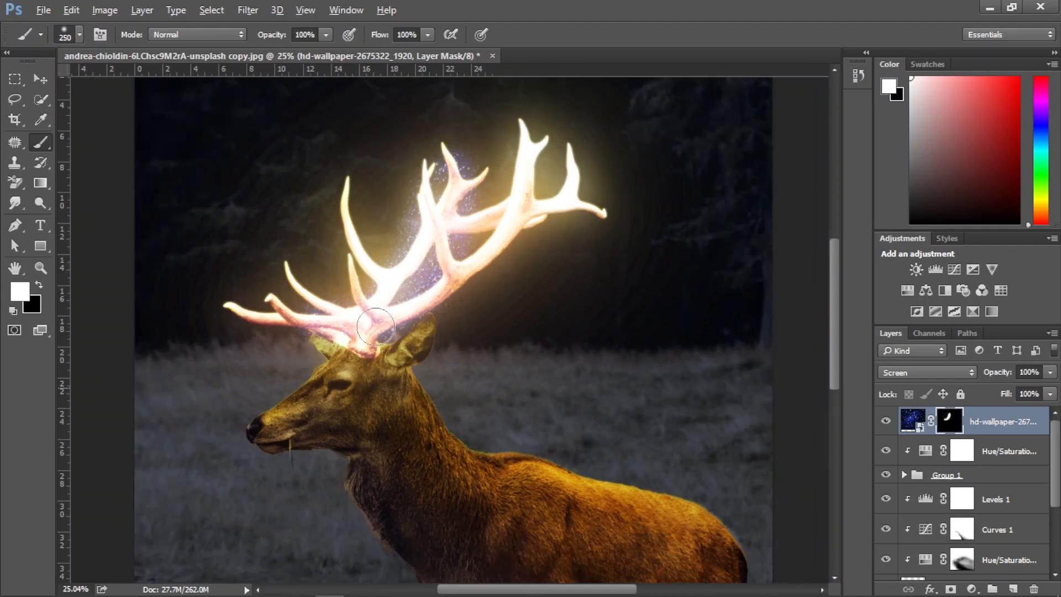
Reveal stars around the rear, middle and front antler tips on the wallpaper mask with a 150 px white brush
scroll(376, 326, down, 1)
mouse_move(477, 261)
mouse_down()
mouse_move(517, 195)
mouse_move(529, 130)
mouse_move(503, 192)
mouse_move(485, 201)
mouse_move(504, 220)
mouse_move(497, 244)
mouse_move(569, 198)
mouse_move(568, 161)
mouse_move(568, 182)
mouse_move(602, 219)
mouse_move(511, 138)
mouse_move(482, 174)
mouse_move(429, 137)
mouse_up()
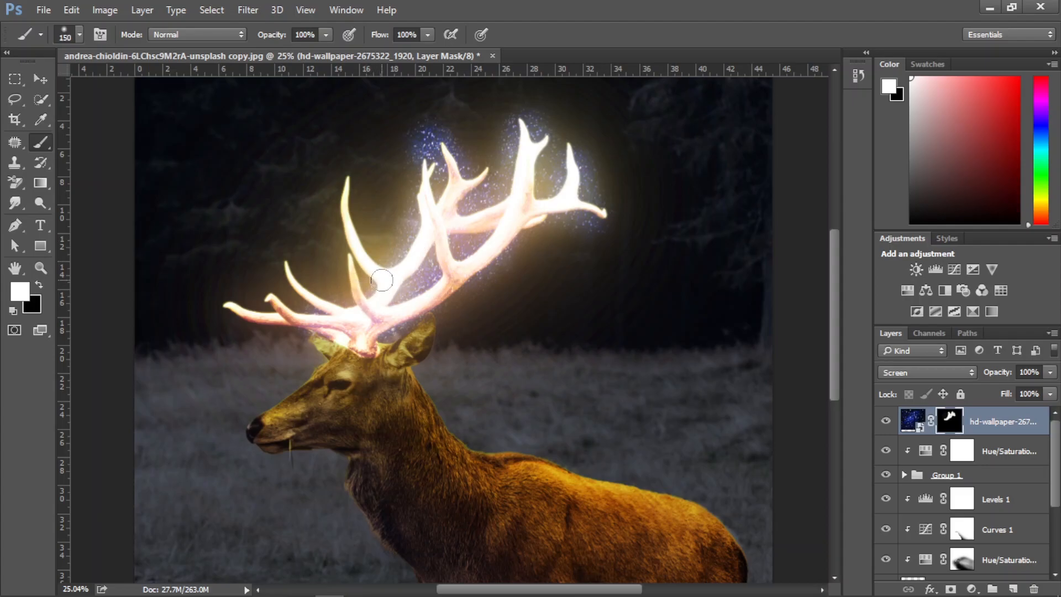
mouse_move(364, 257)
mouse_down()
mouse_move(345, 210)
mouse_move(348, 171)
mouse_up()
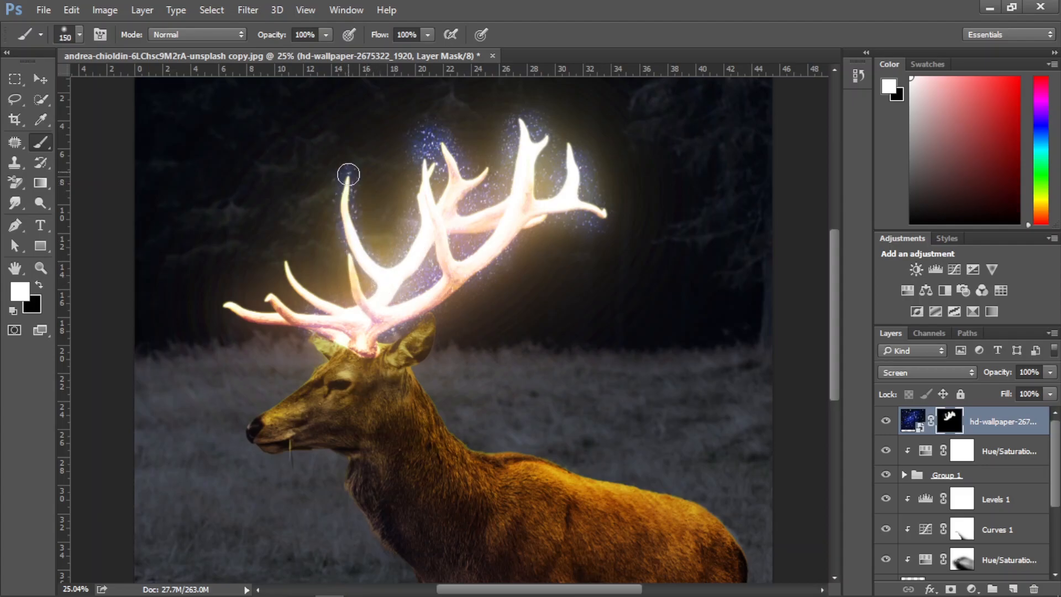
mouse_move(322, 299)
mouse_down()
mouse_move(293, 261)
mouse_move(291, 277)
mouse_move(316, 310)
mouse_move(225, 308)
mouse_up()
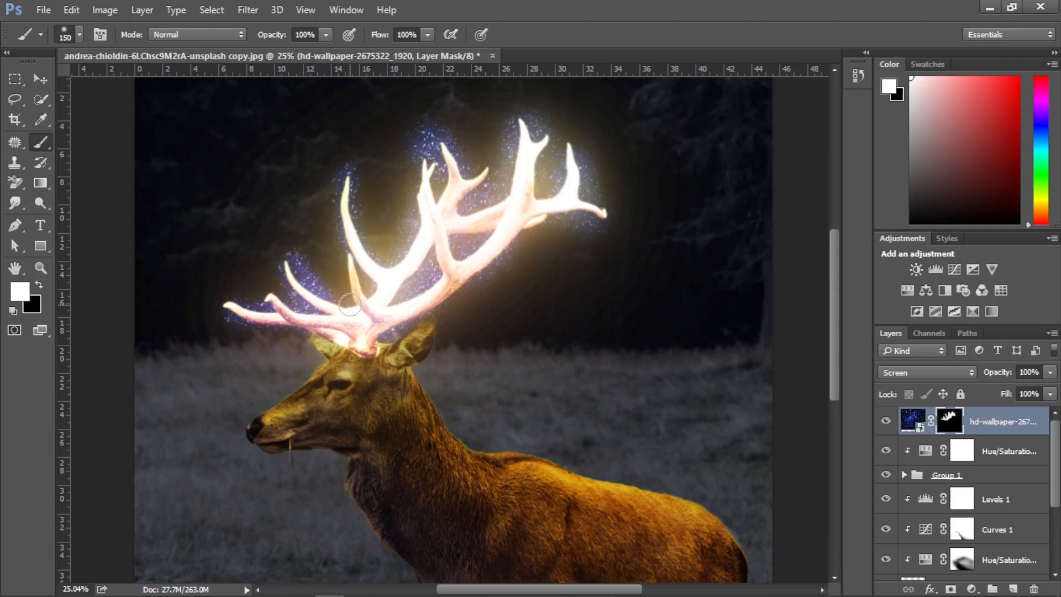
Lower the brush flow to 57% and reveal more stars in the gaps between the front and middle antler tines
scroll(350, 305, down, 3)
scroll(376, 284, up, 1)
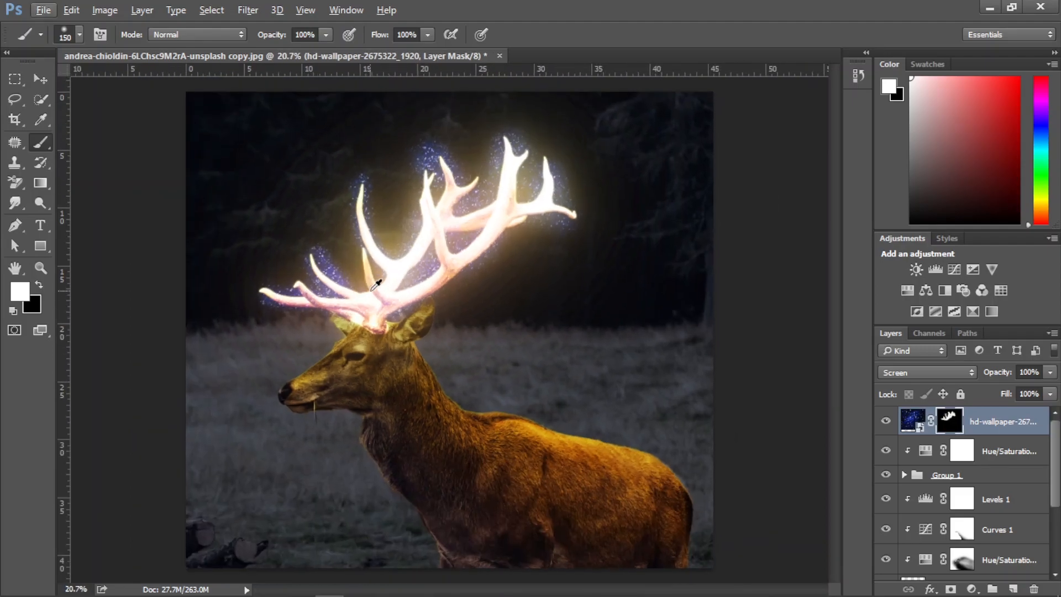
click(428, 34)
drag(429, 52, 394, 52)
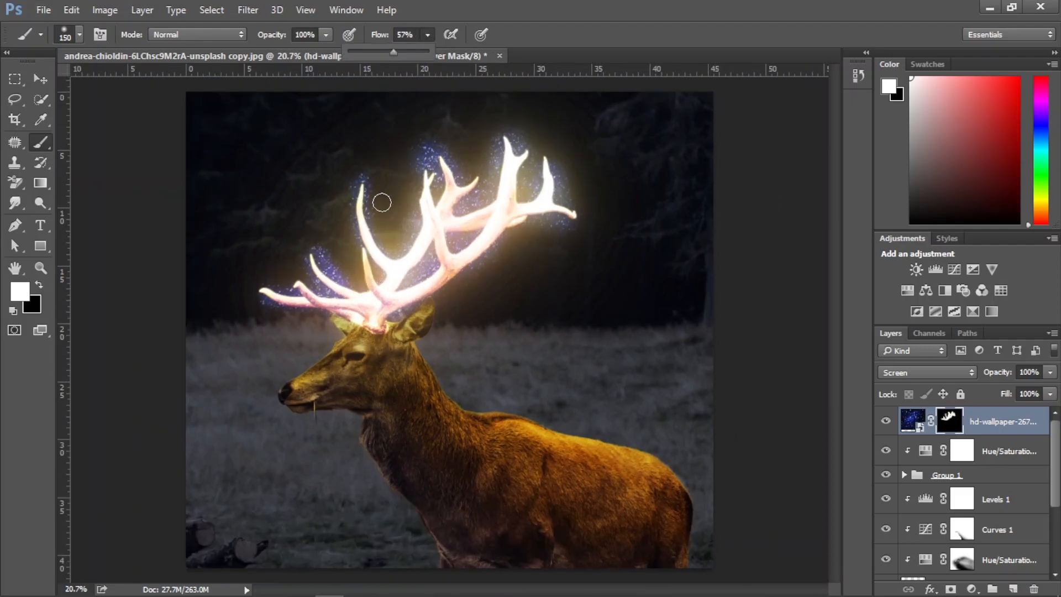
drag(372, 274, 355, 275)
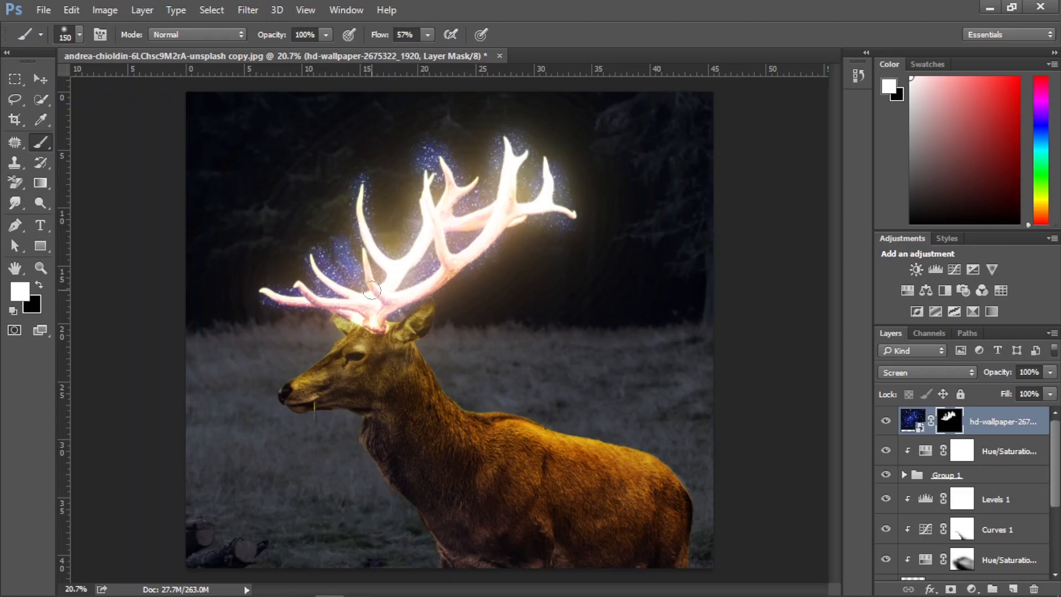
mouse_move(409, 271)
mouse_down()
mouse_move(401, 203)
mouse_move(404, 260)
mouse_up()
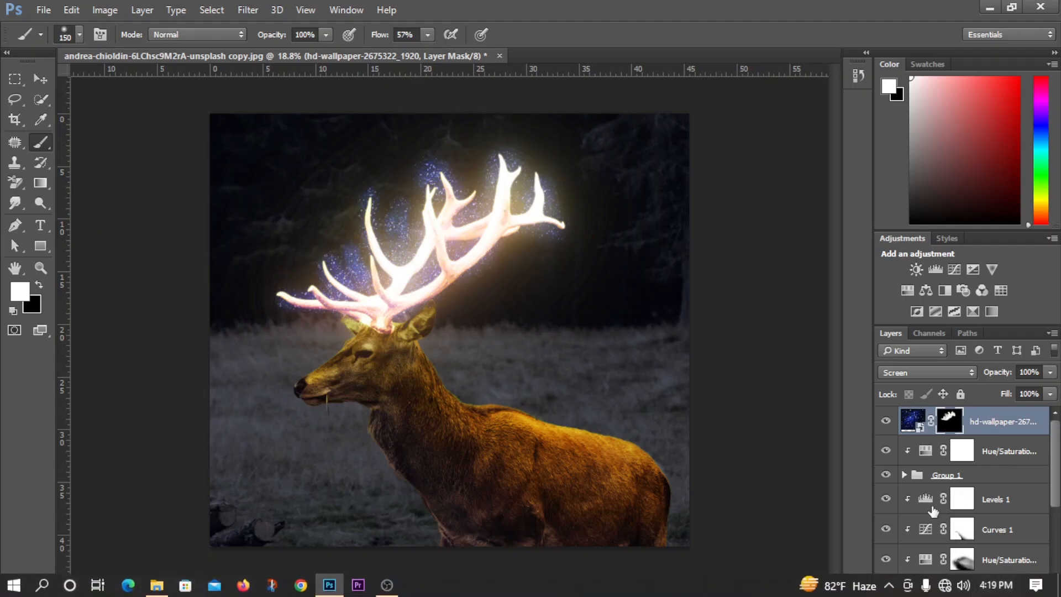
Add a Hue/Saturation adjustment clipped to the starry wallpaper layer and shift its hue to about -178 to make the stars golden
click(971, 589)
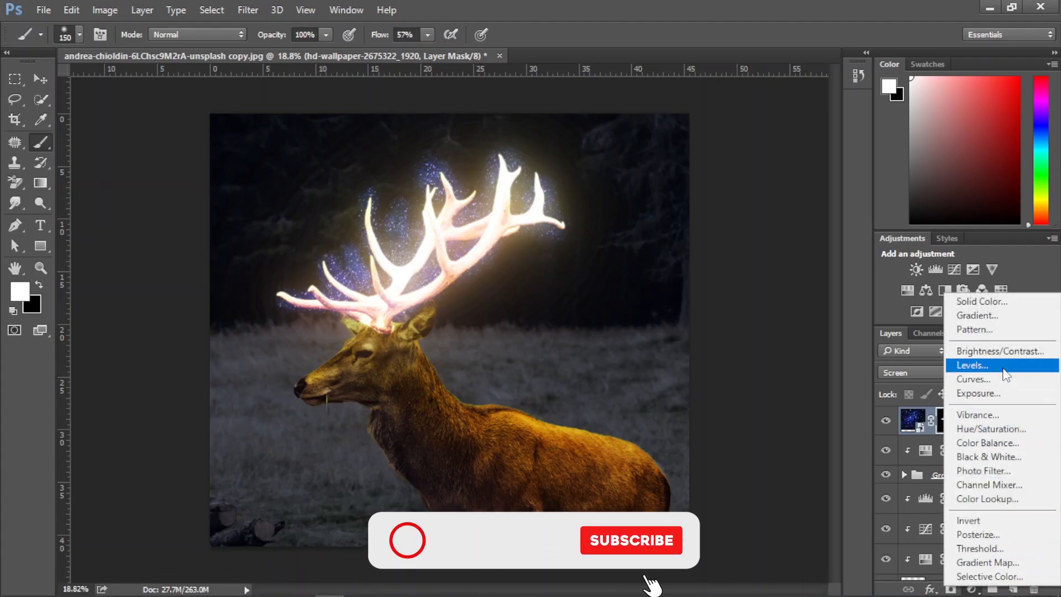
click(991, 429)
drag(869, 349, 789, 350)
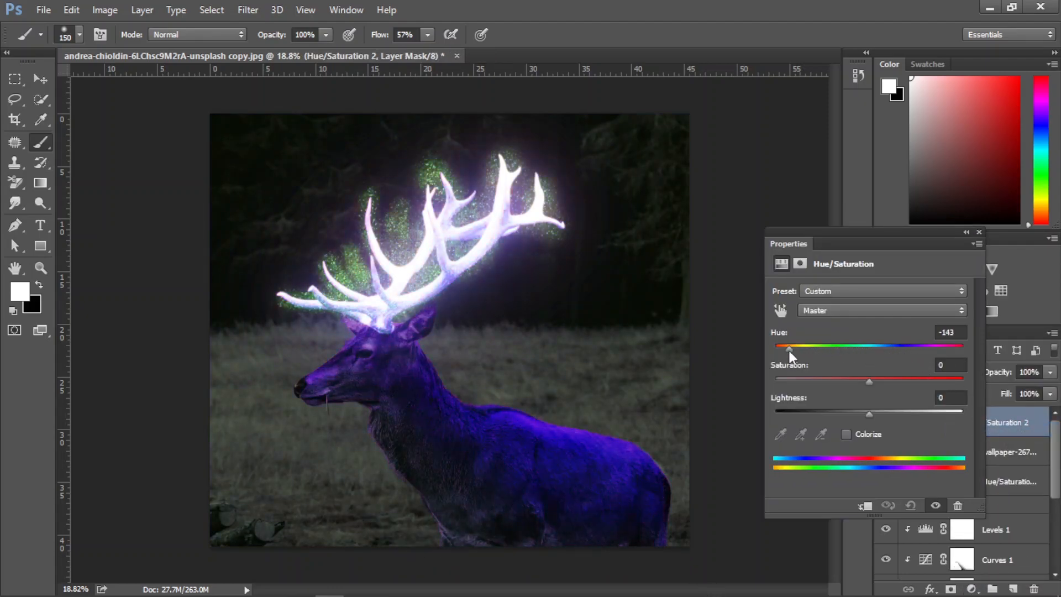
click(846, 435)
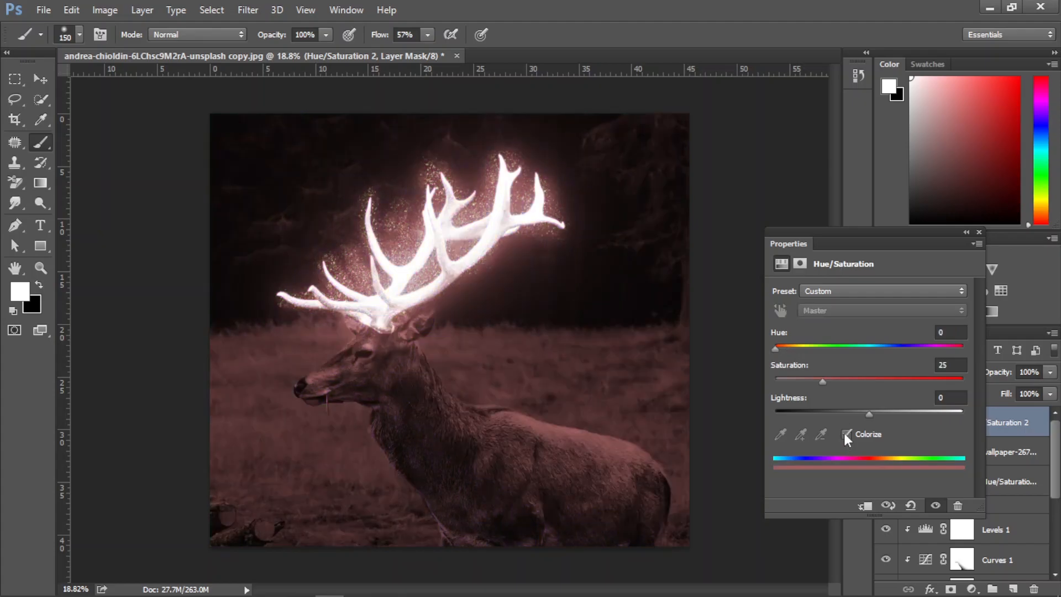
click(845, 435)
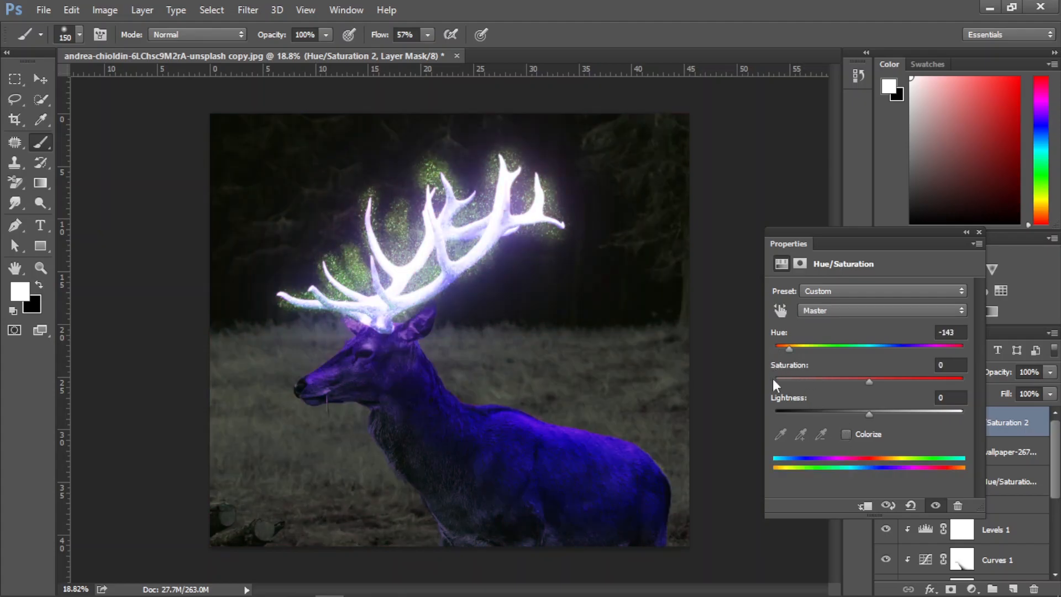
click(866, 500)
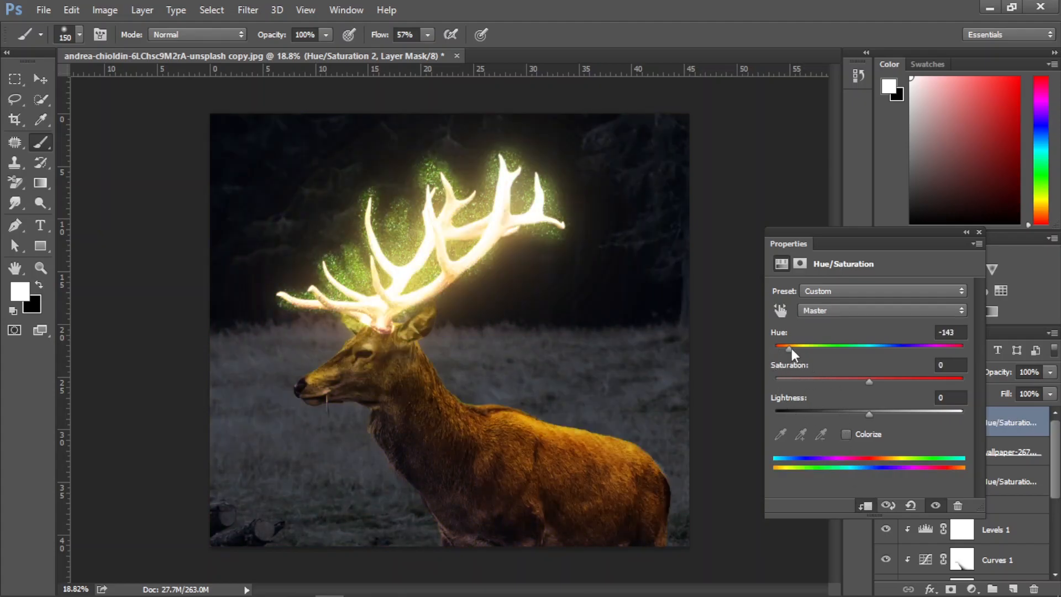
mouse_move(784, 343)
mouse_down()
mouse_move(944, 341)
mouse_move(777, 343)
mouse_up()
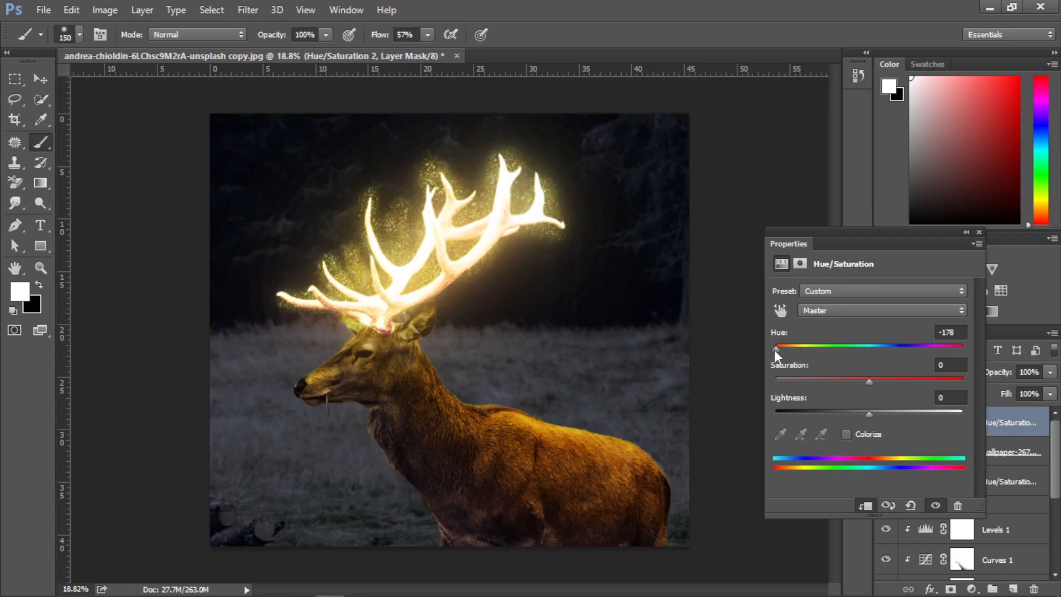
drag(775, 350, 771, 350)
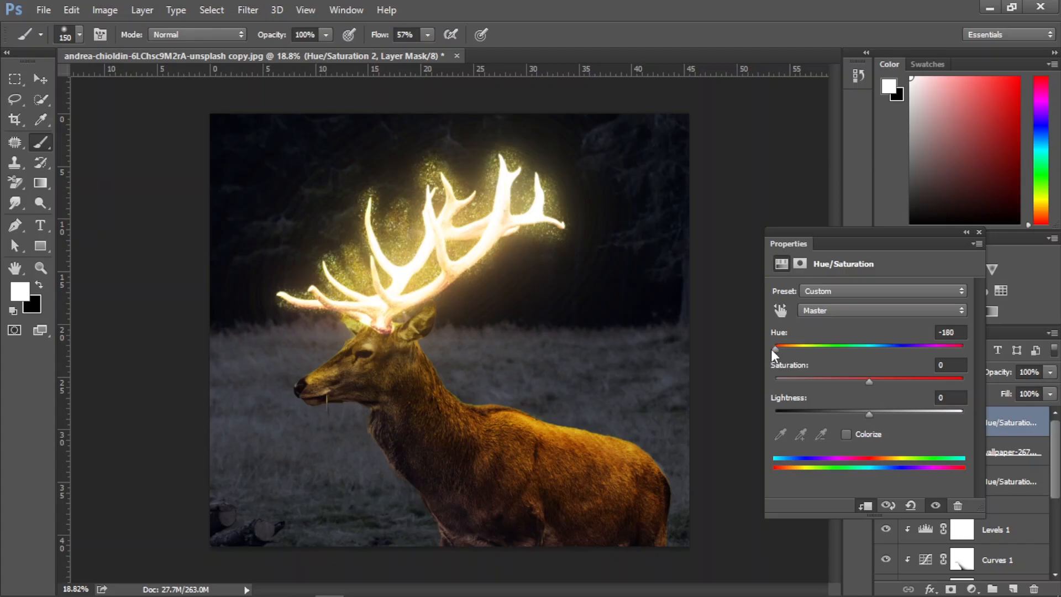
click(979, 232)
Try the stars' Hue/Saturation adjustment at 61% opacity and restore it to 100%
click(1050, 373)
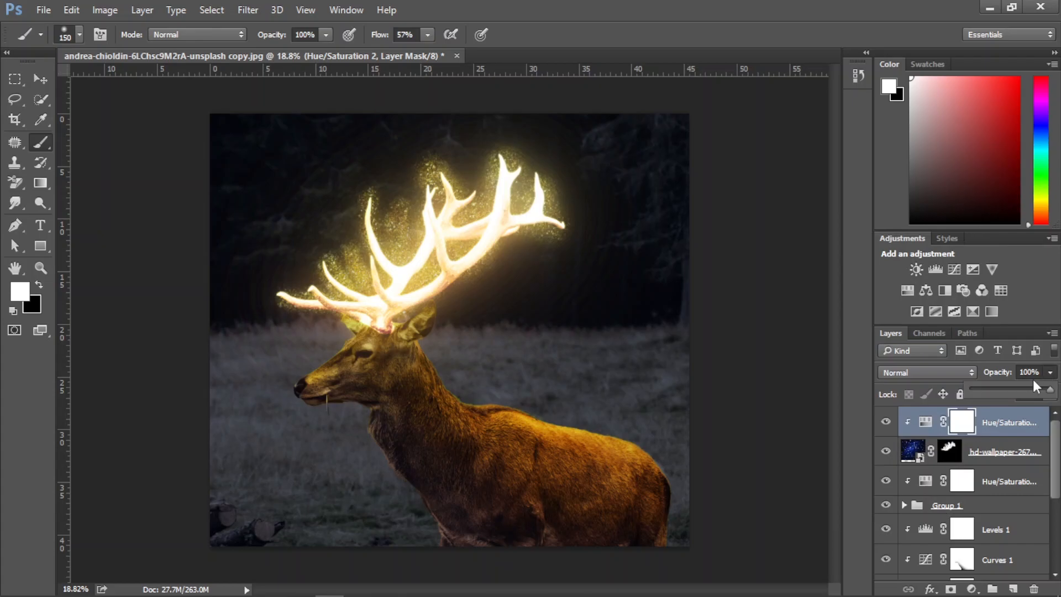
click(1016, 391)
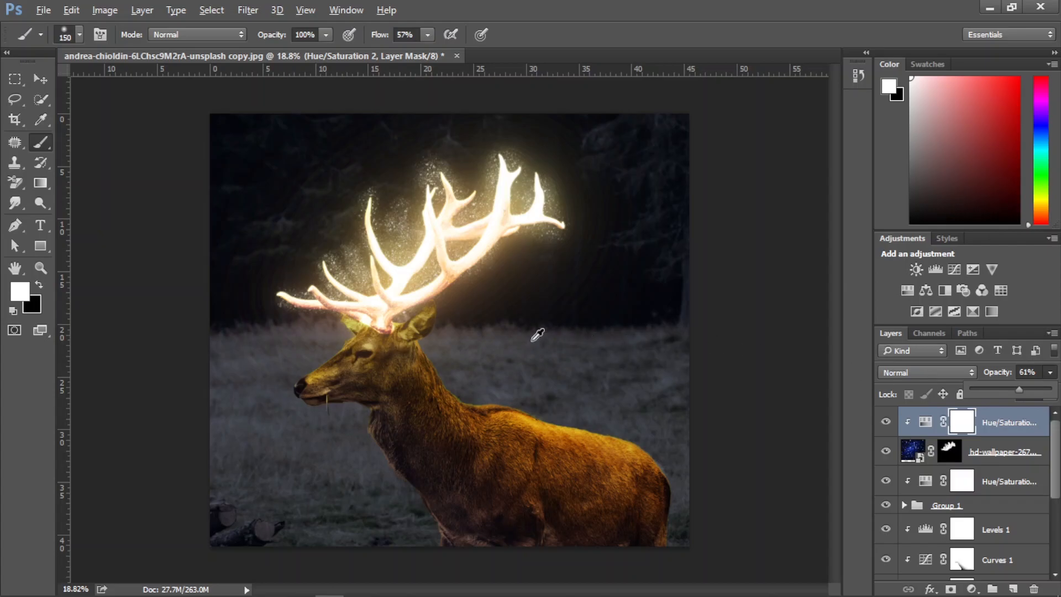
alt+scroll(531, 341, down, 1)
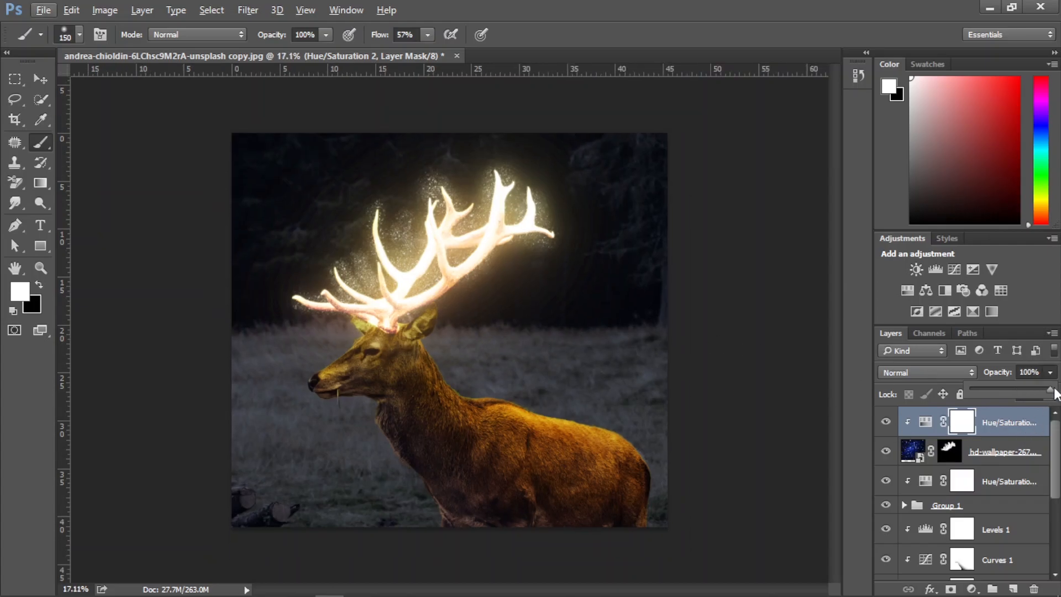
drag(1049, 388, 1055, 391)
Soften the golden tint by painting the new Hue/Saturation mask over the antlers with a 1200 px black brush at 38% opacity
click(962, 424)
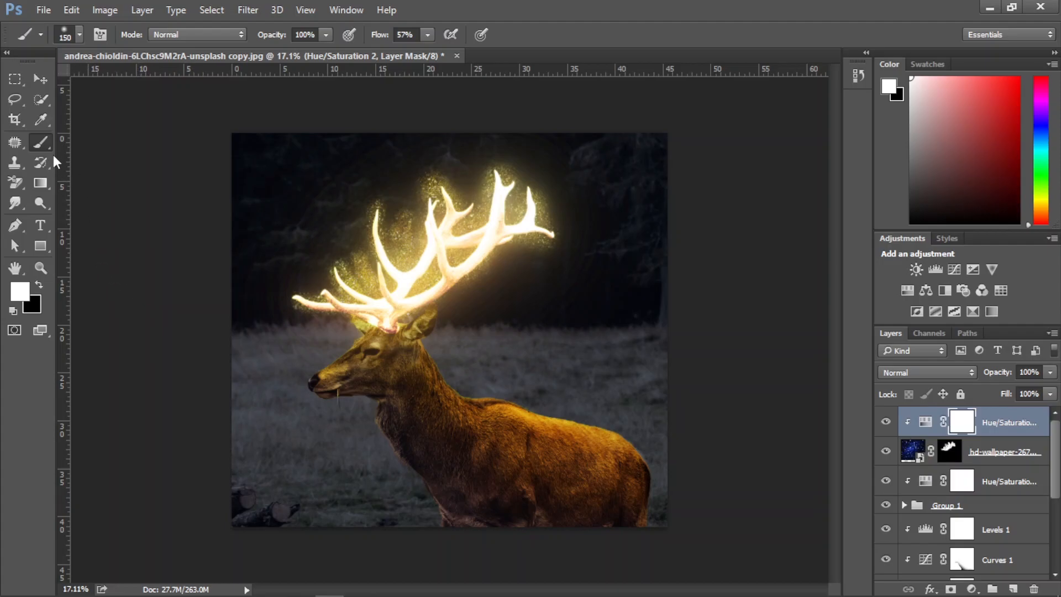
click(38, 286)
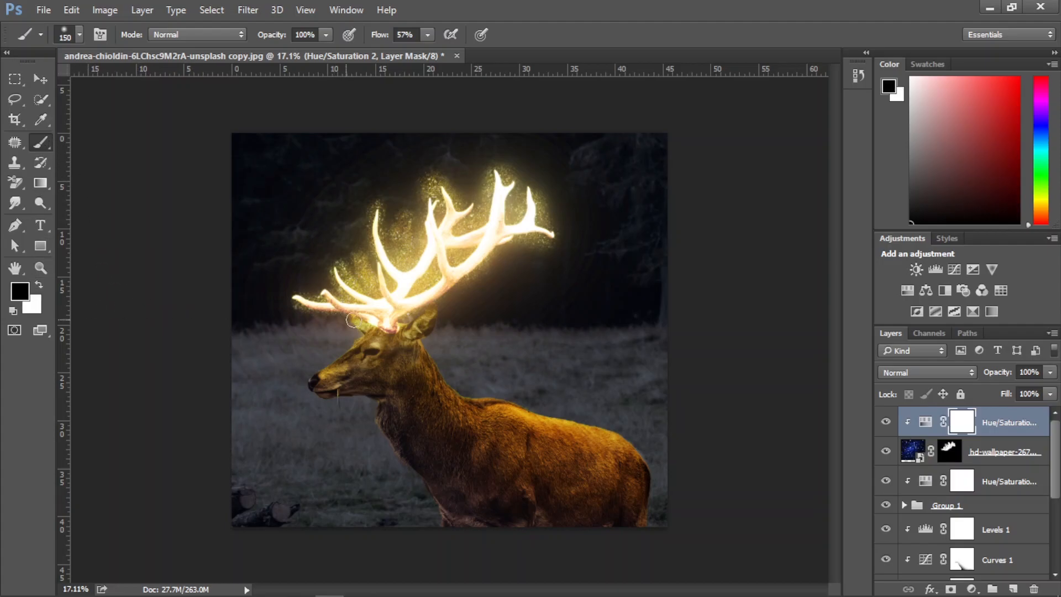
scroll(368, 319, up, 1)
key(bracketright)
key(bracketright)
key(bracketright)
key(bracketright)
key(bracketright)
key(bracketright)
key(bracketright)
key(bracketright)
key(bracketright)
key(bracketright)
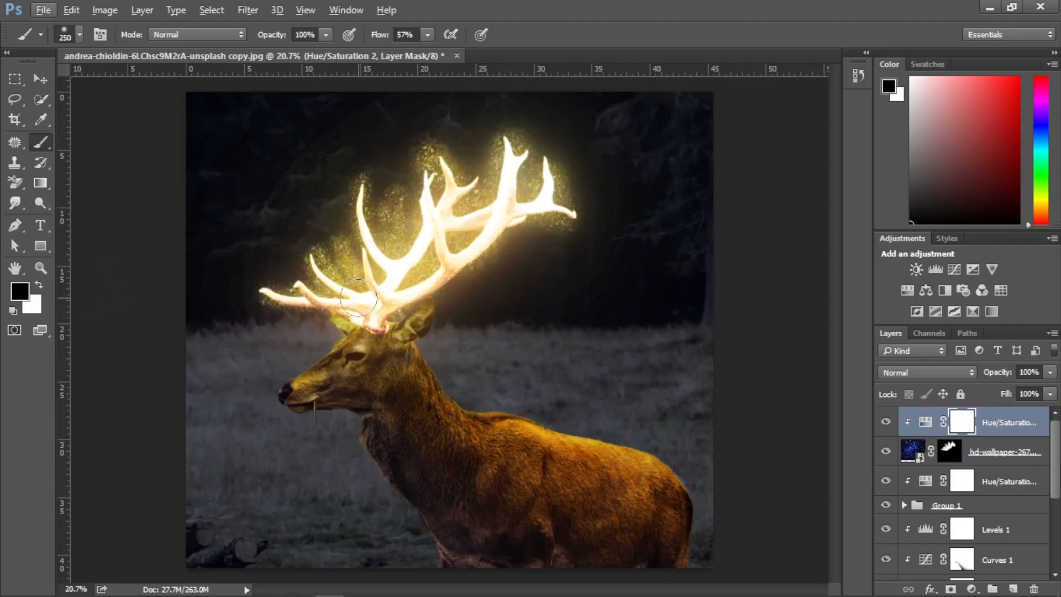
mouse_move(321, 35)
mouse_down()
mouse_move(312, 49)
mouse_move(277, 53)
mouse_up()
mouse_move(464, 220)
mouse_down()
mouse_move(450, 182)
mouse_move(485, 180)
mouse_move(420, 260)
mouse_move(364, 293)
mouse_move(336, 219)
mouse_move(416, 195)
mouse_move(323, 275)
mouse_up()
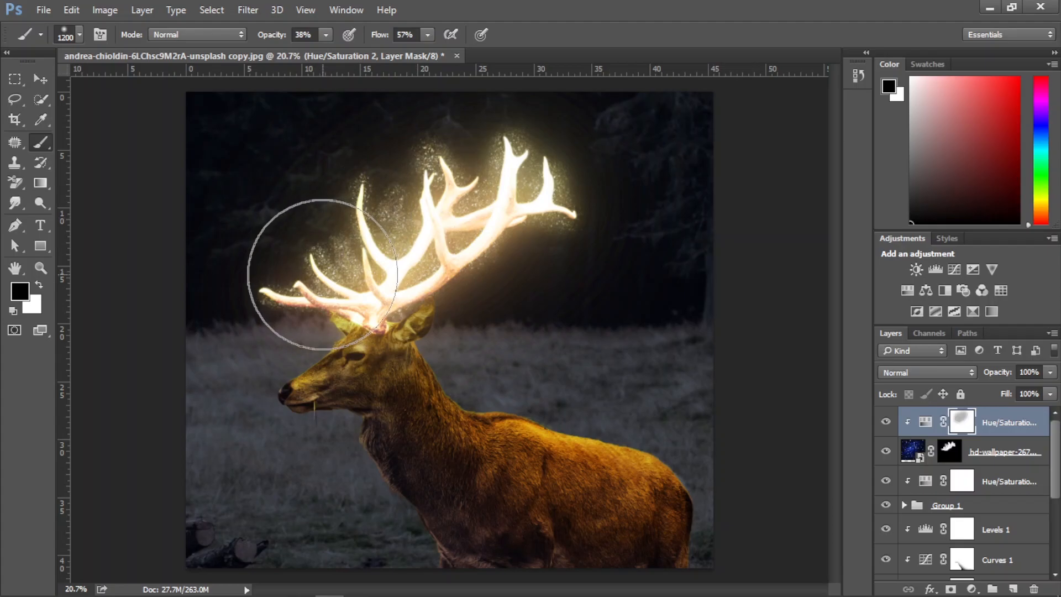
Compare the stars with their clipped Hue/Saturation adjustment hidden and shown
scroll(535, 298, down, 4)
scroll(535, 298, up, 4)
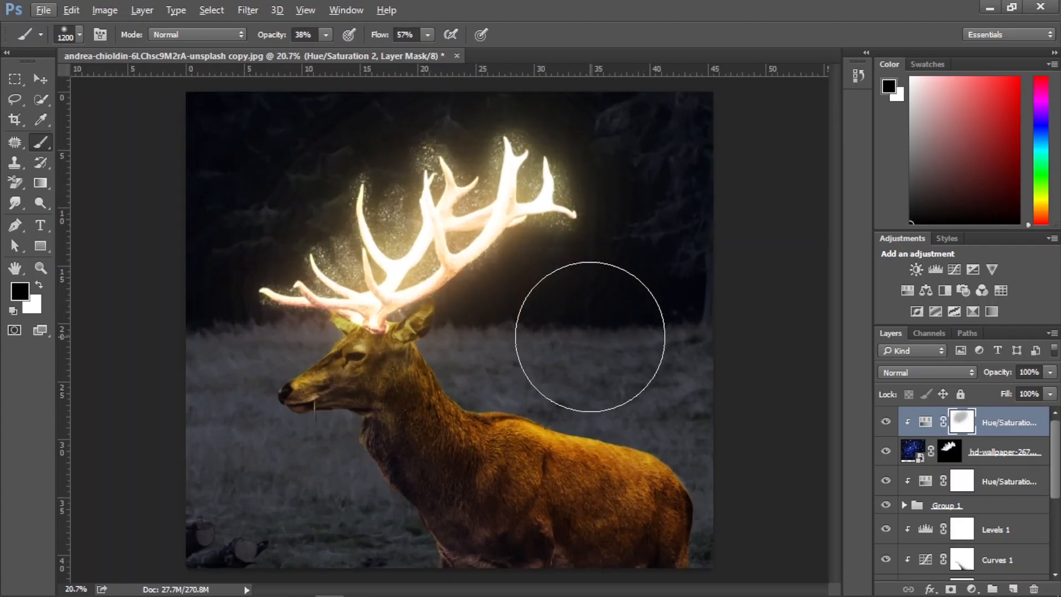
click(886, 424)
click(886, 424)
Compare the finished composite with the original photo by repeatedly hiding and showing every layer above Background
scroll(891, 442, down, 5)
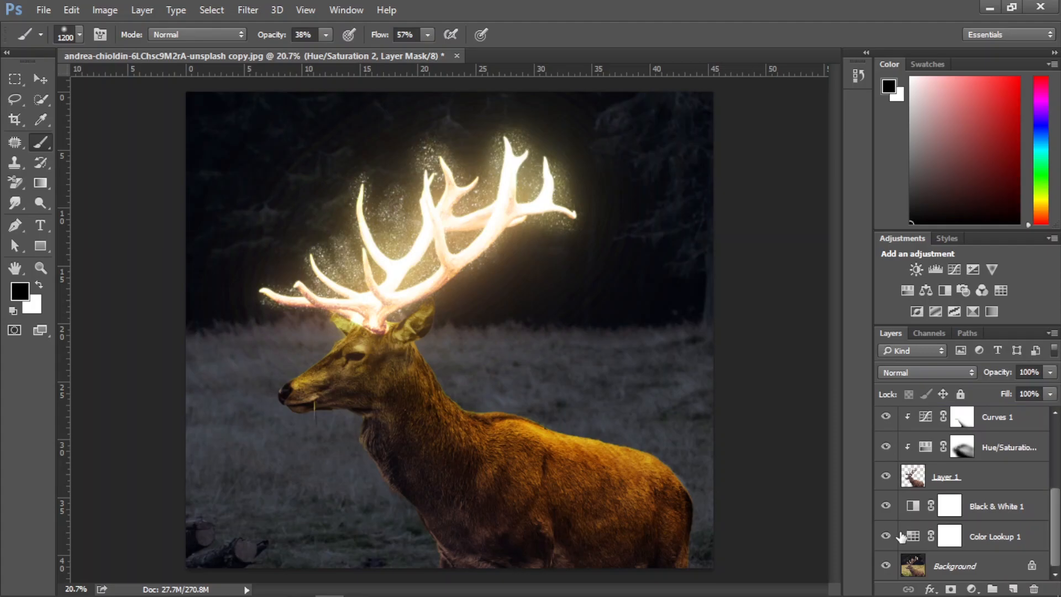
alt+click(886, 566)
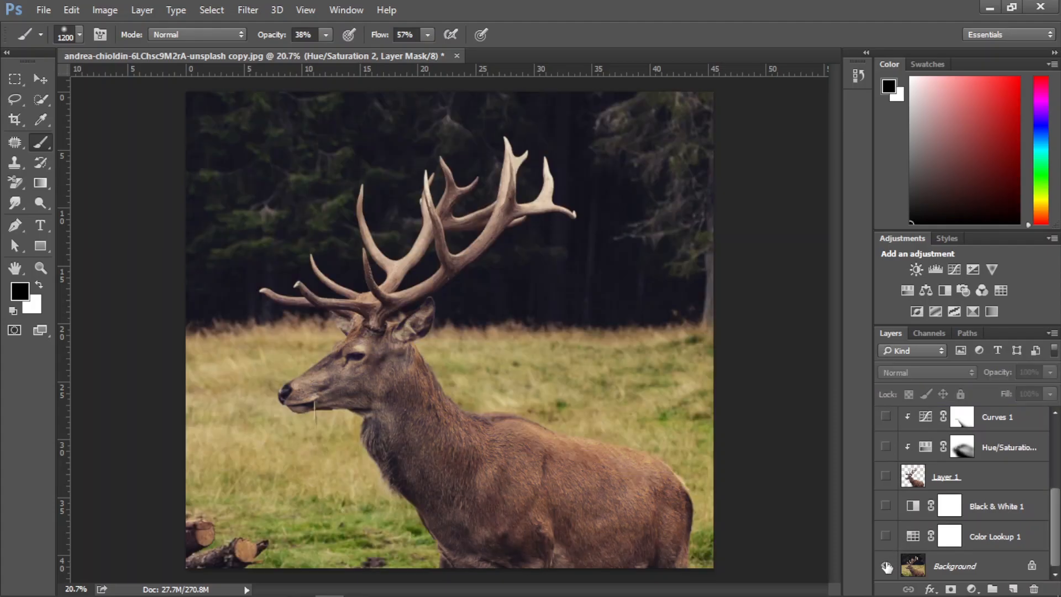
alt+click(886, 566)
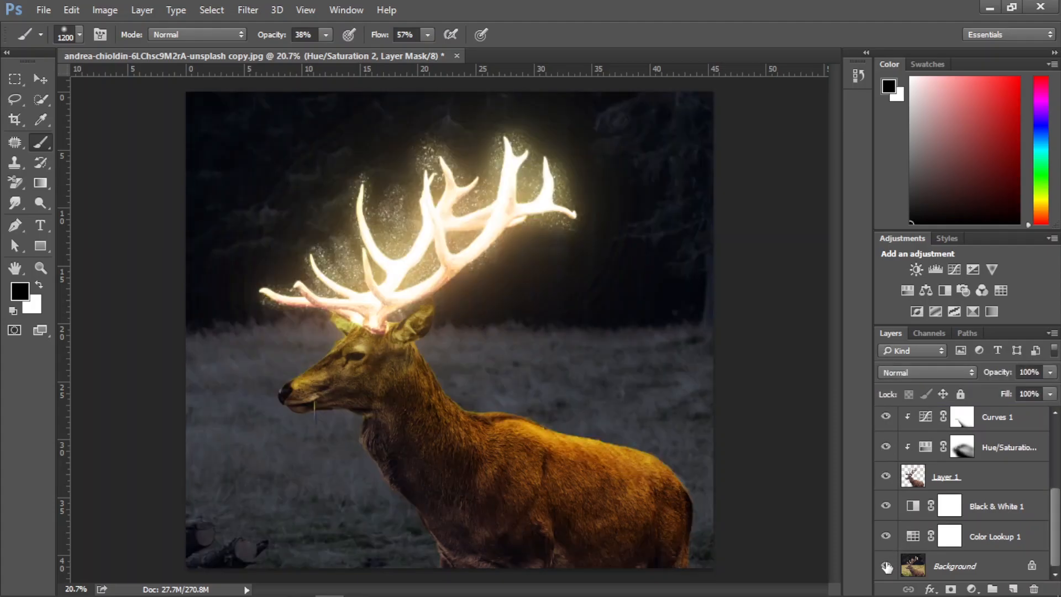
alt+click(886, 566)
alt+click(886, 566)
alt+click(886, 566)
alt+click(886, 566)
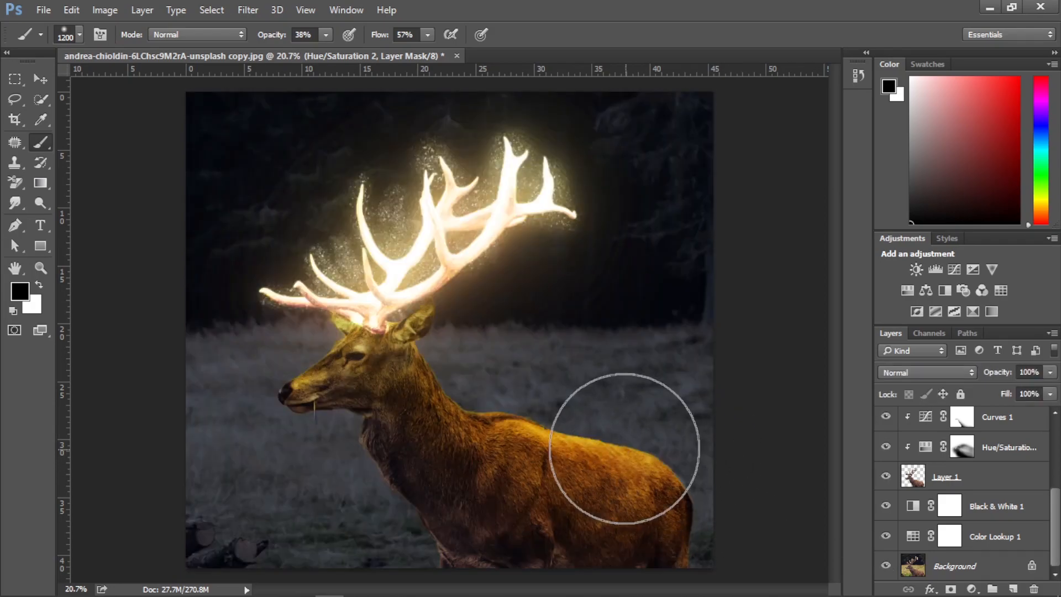
scroll(628, 440, down, 1)
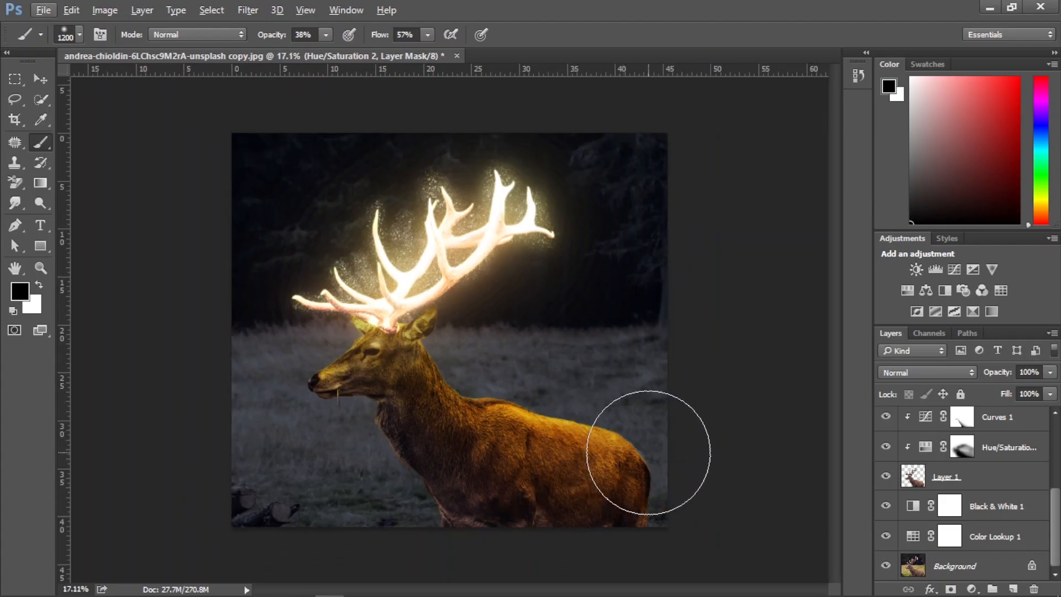
Add a Levels adjustment clipped to the starry wallpaper layer with input levels 20, 0.64 and 239
scroll(1035, 459, up, 4)
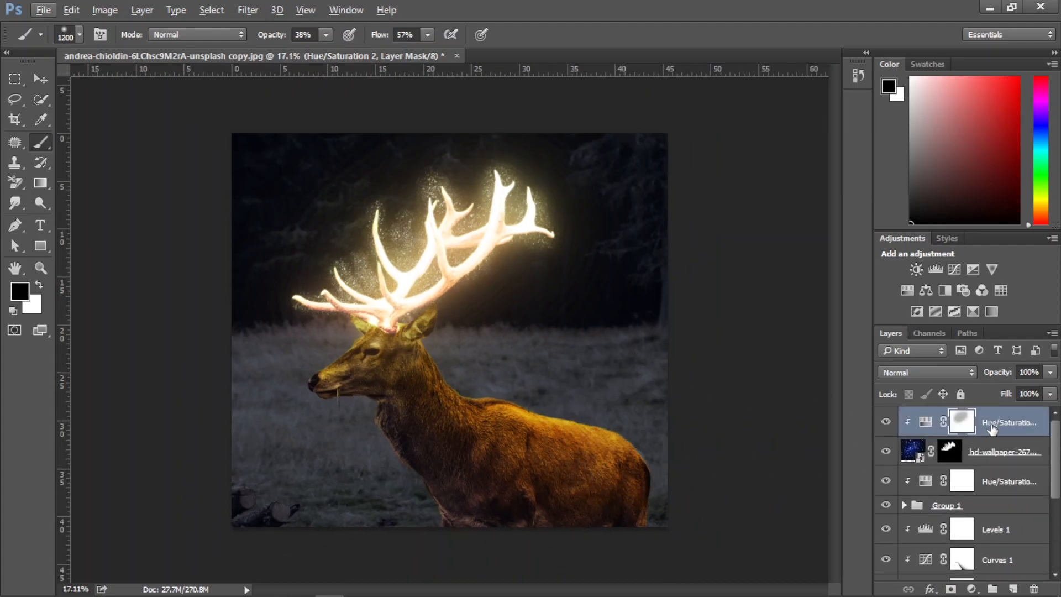
click(992, 428)
click(971, 589)
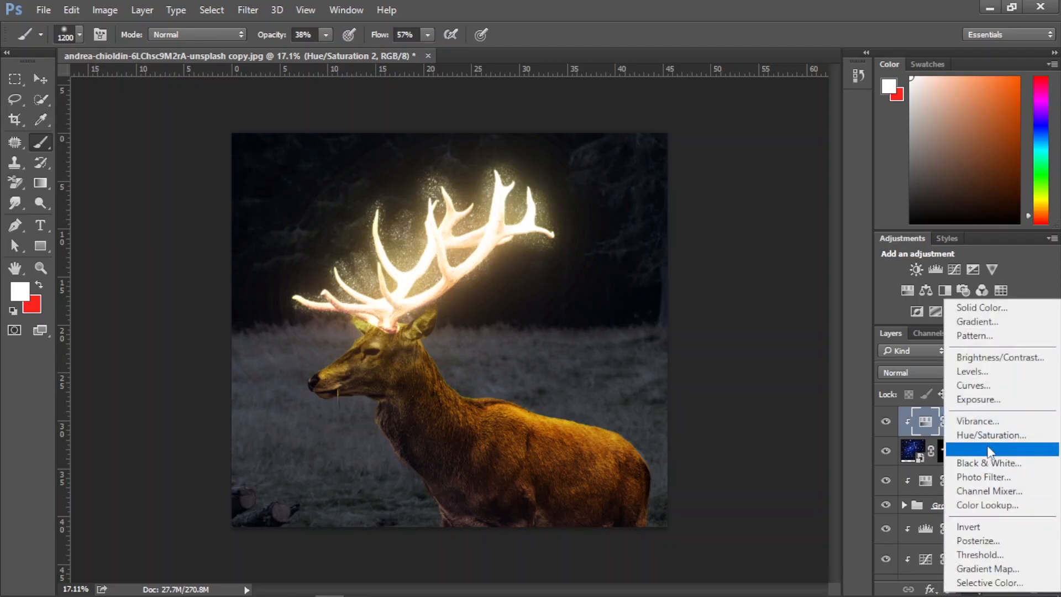
click(994, 377)
drag(794, 400, 806, 398)
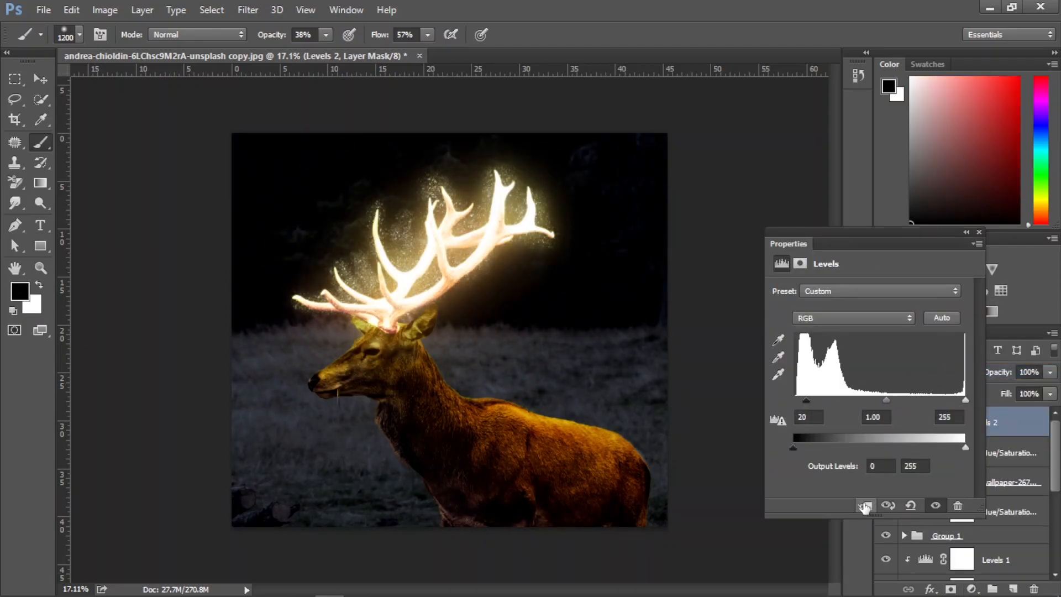
click(865, 507)
drag(885, 397, 956, 398)
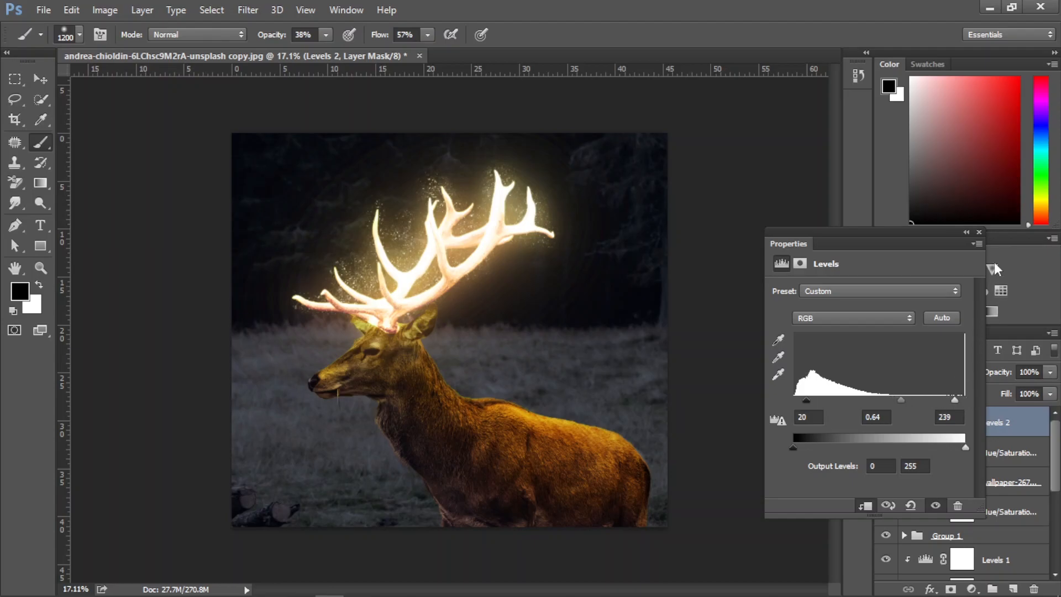
click(979, 233)
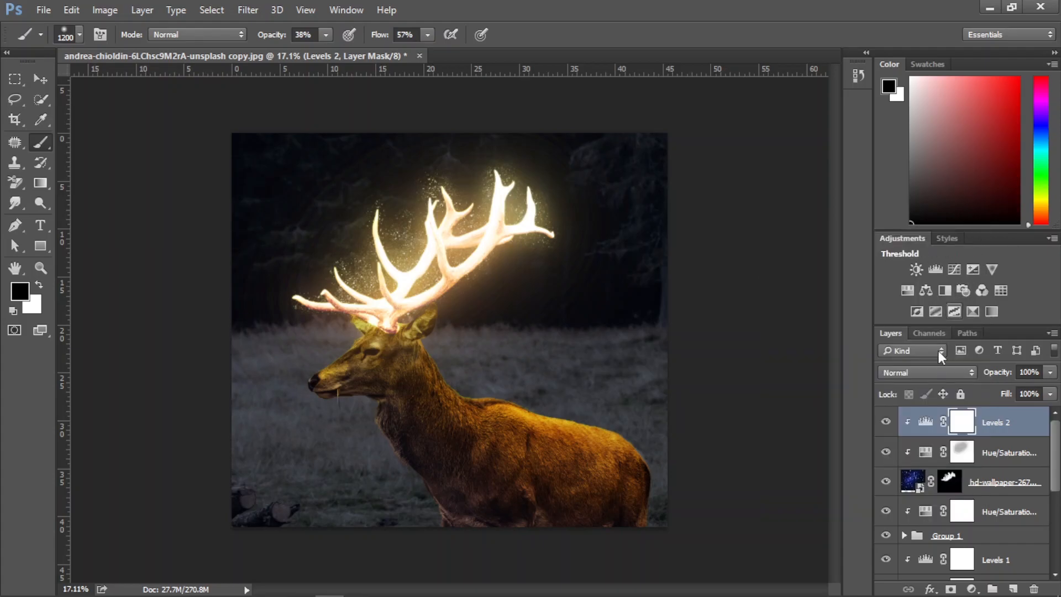